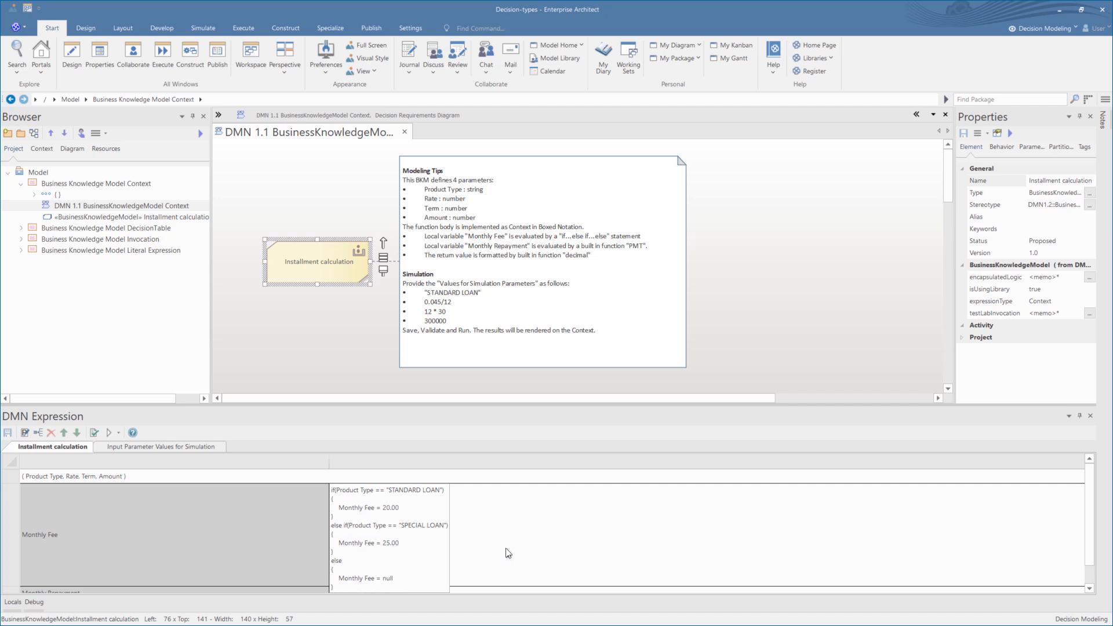
Check the Installment calculation's simulation input values, run its simulation with the "STANDARD LOAN" product type, and stop it
click(197, 447)
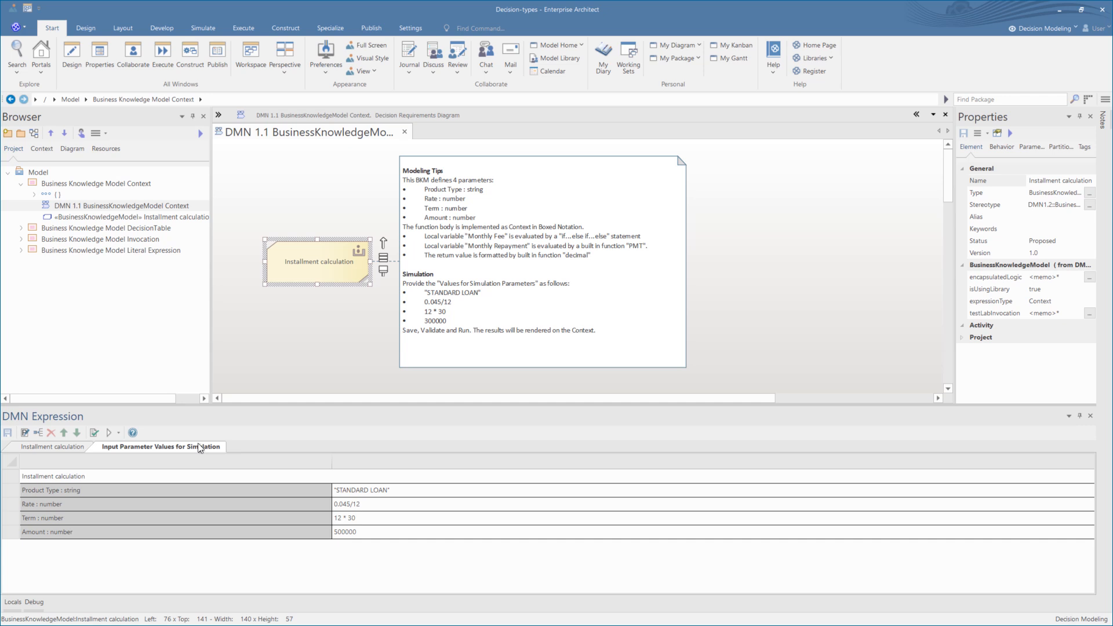
click(108, 433)
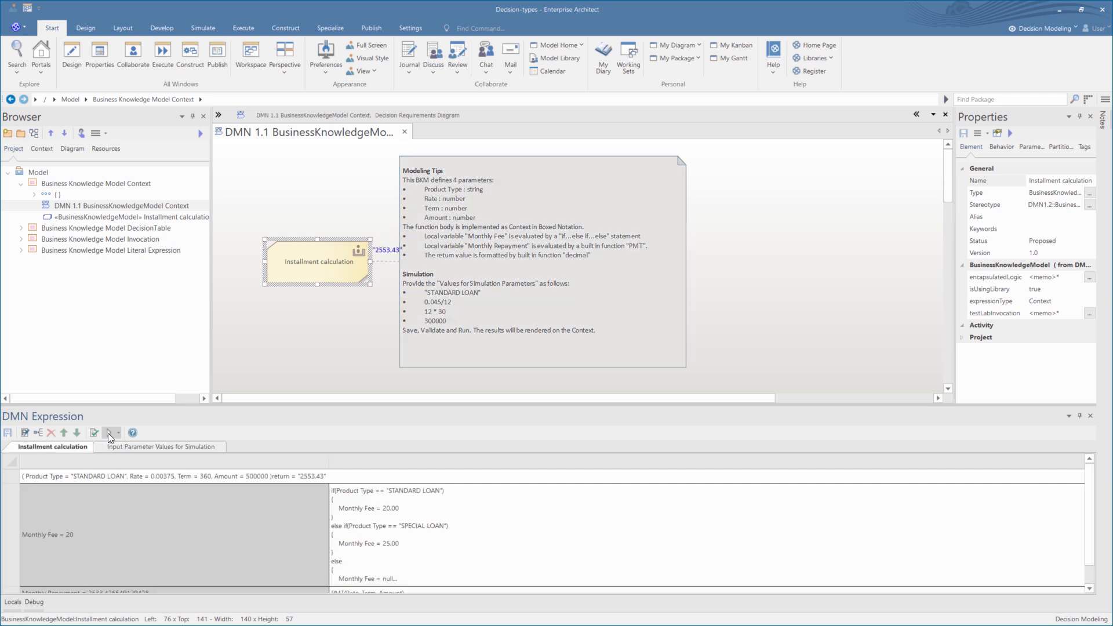
click(118, 433)
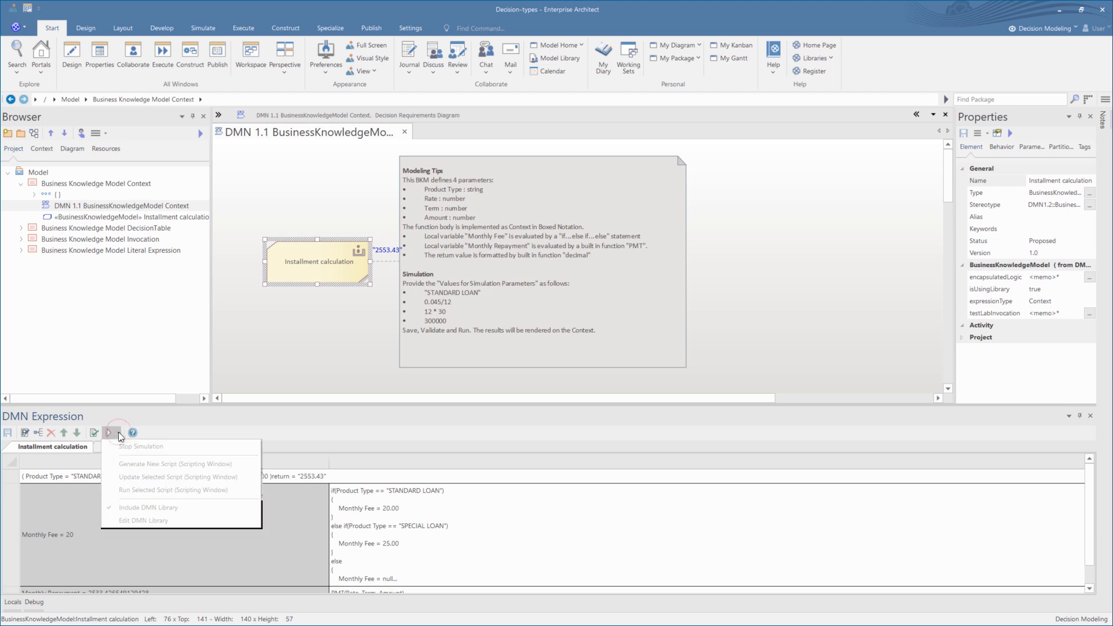
click(126, 443)
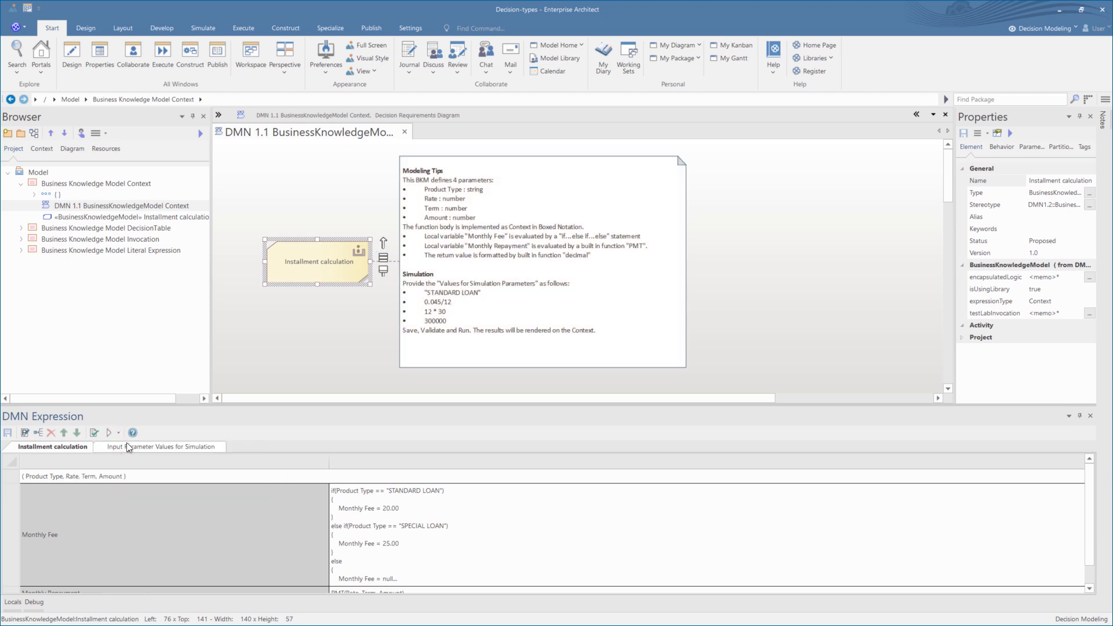
Set the Product Type simulation input of Installment calculation to "SPECIAL LOAN" and save the expression
click(141, 446)
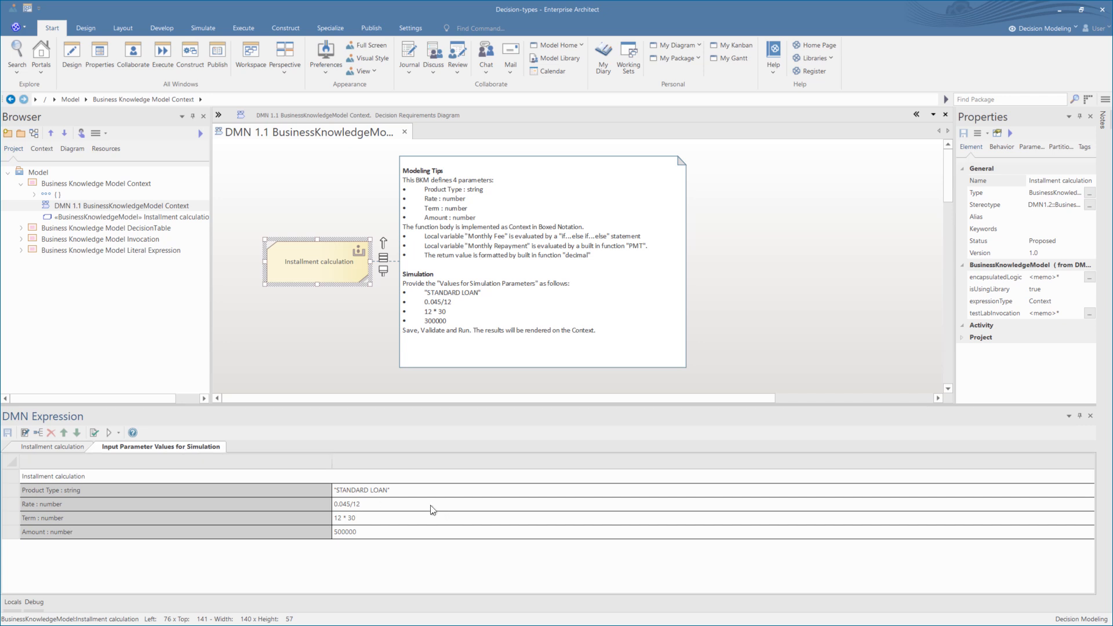
click(366, 494)
drag(369, 489, 342, 489)
text(PECIAL)
key(Return)
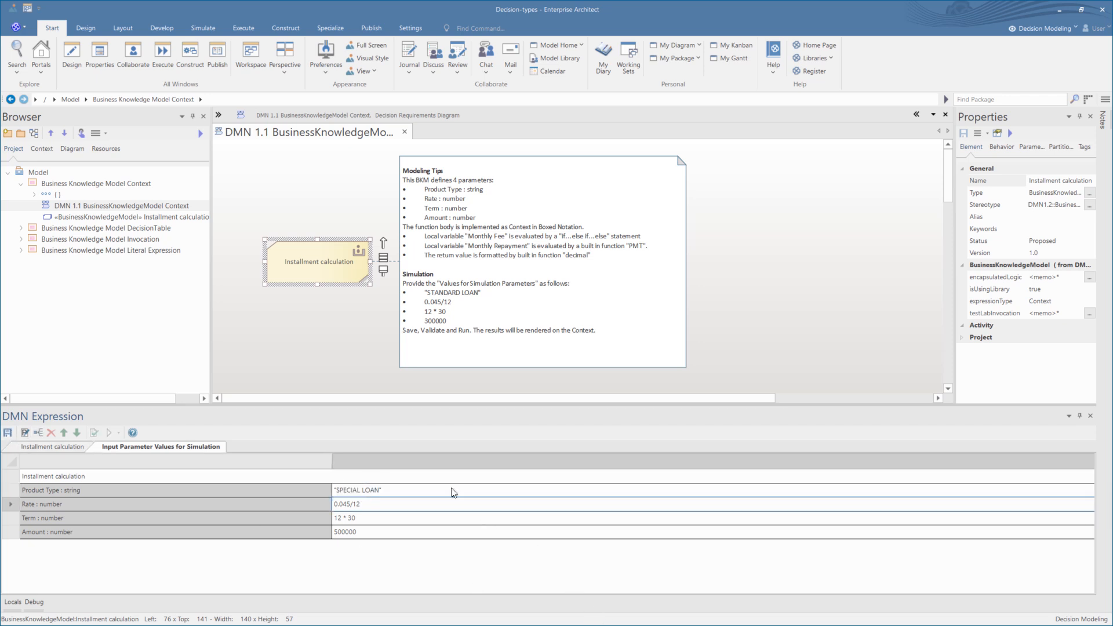
click(453, 493)
click(8, 434)
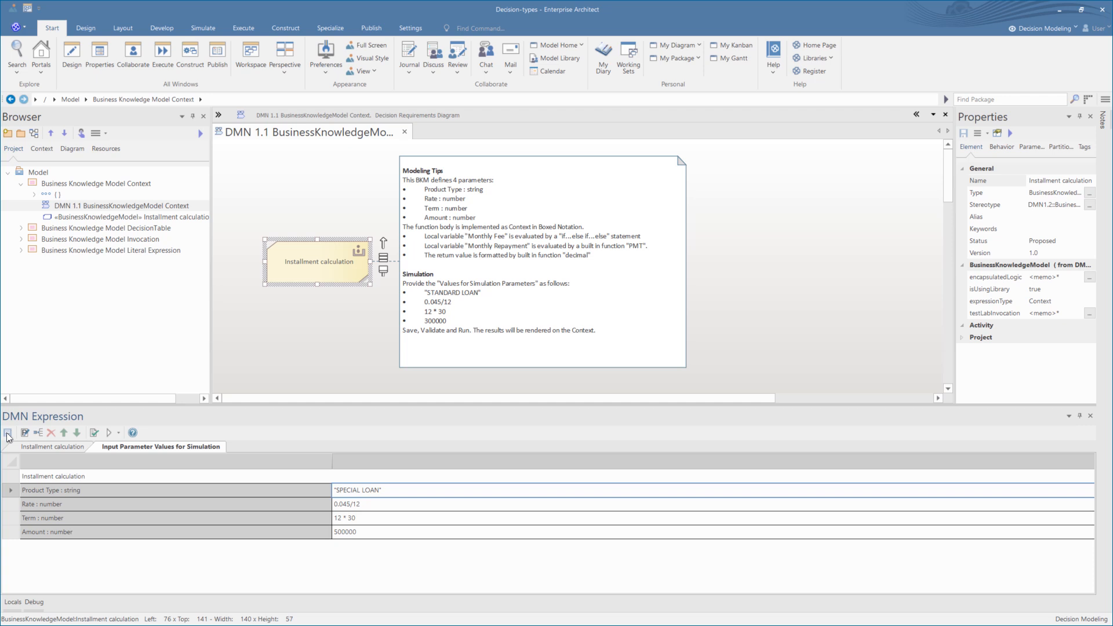
Run the Installment calculation simulation with the "SPECIAL LOAN" input and stop it
click(109, 434)
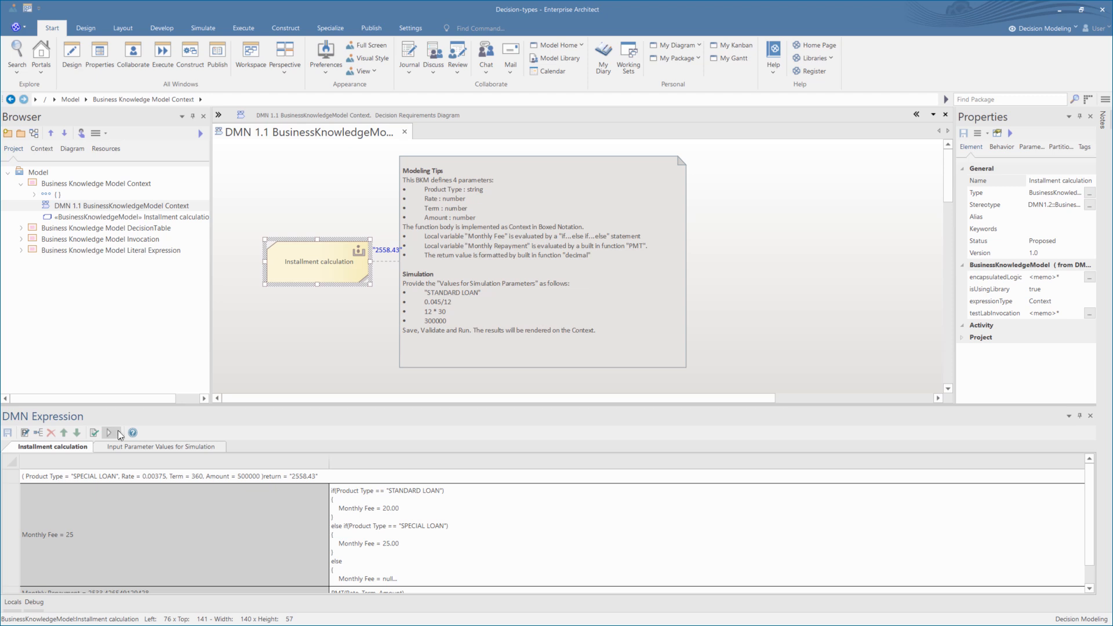
click(118, 432)
click(123, 448)
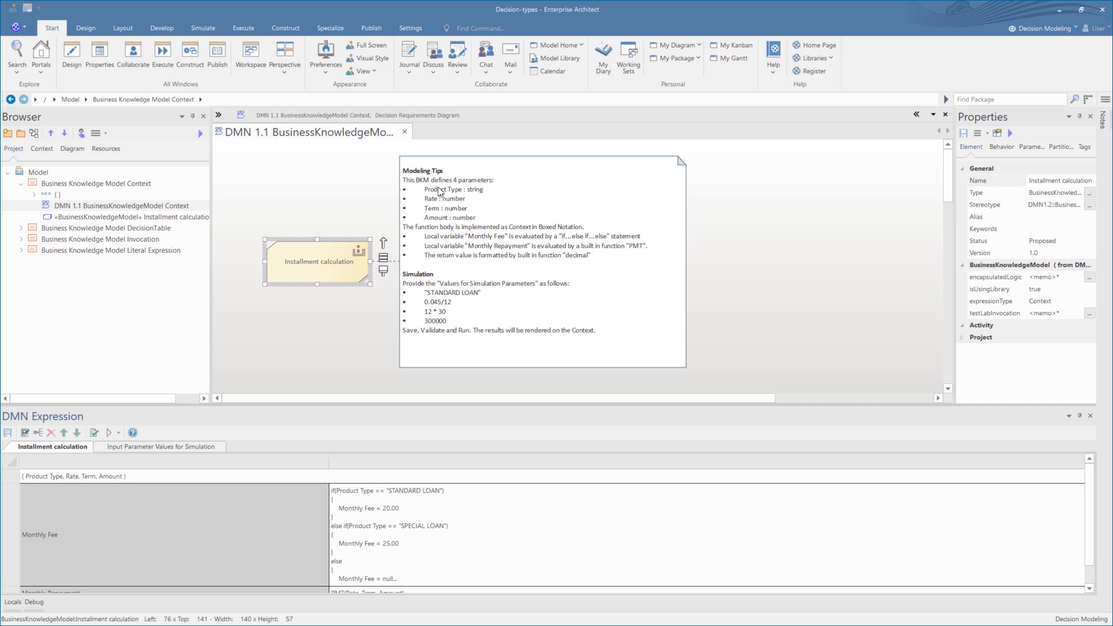
Close the Context diagram, open the BusinessKnowledgeModel DecisionTable diagram and display the Pre-bureau risk category table's expression
click(405, 132)
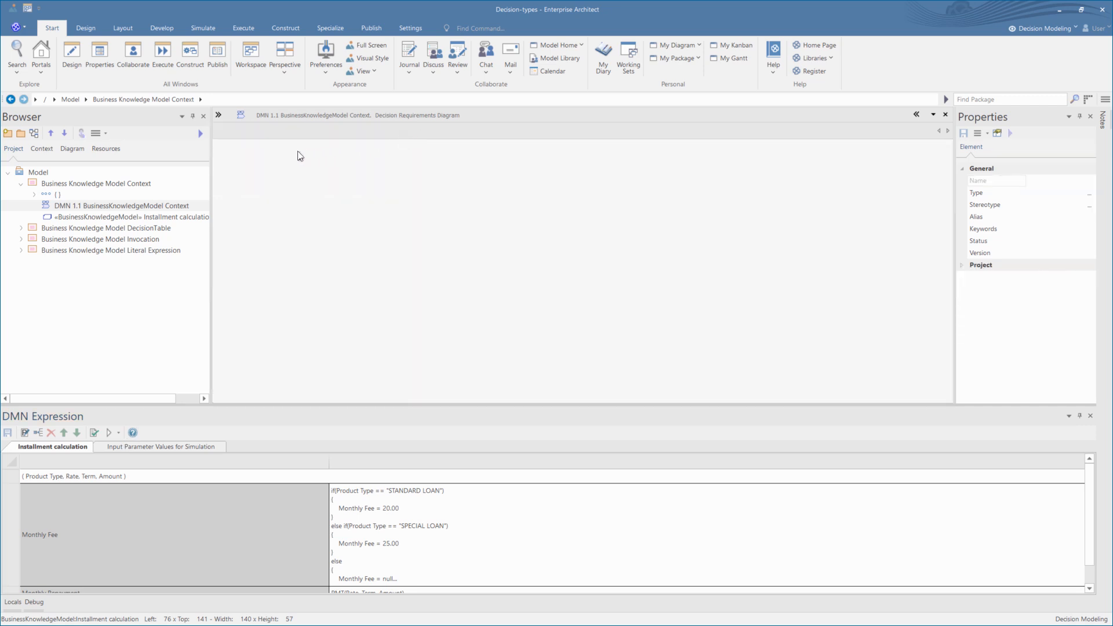
click(21, 228)
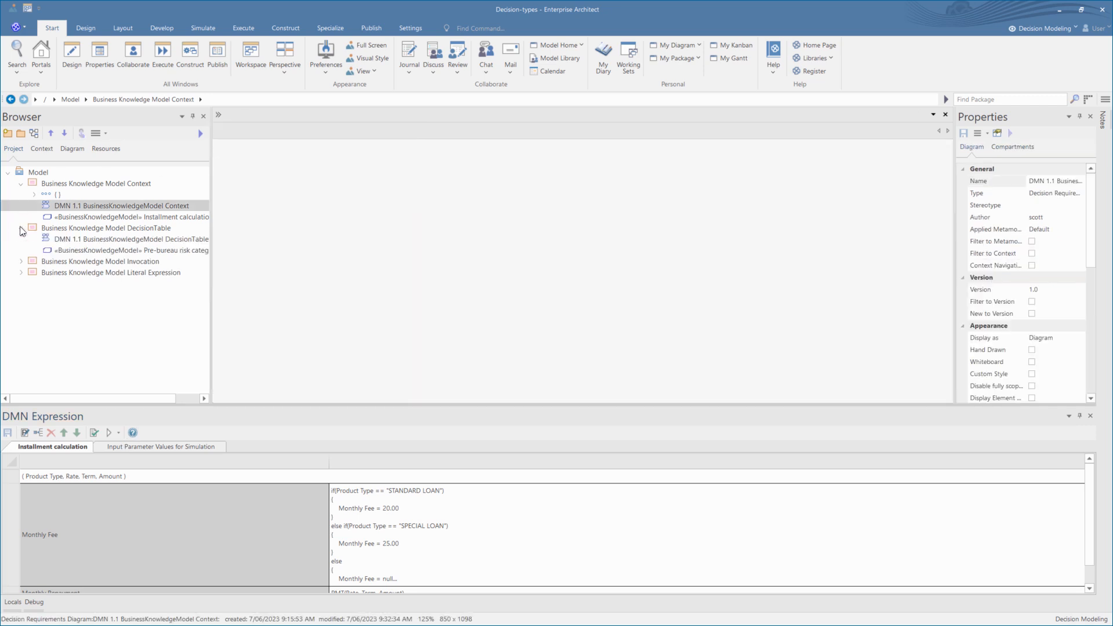
double_click(68, 238)
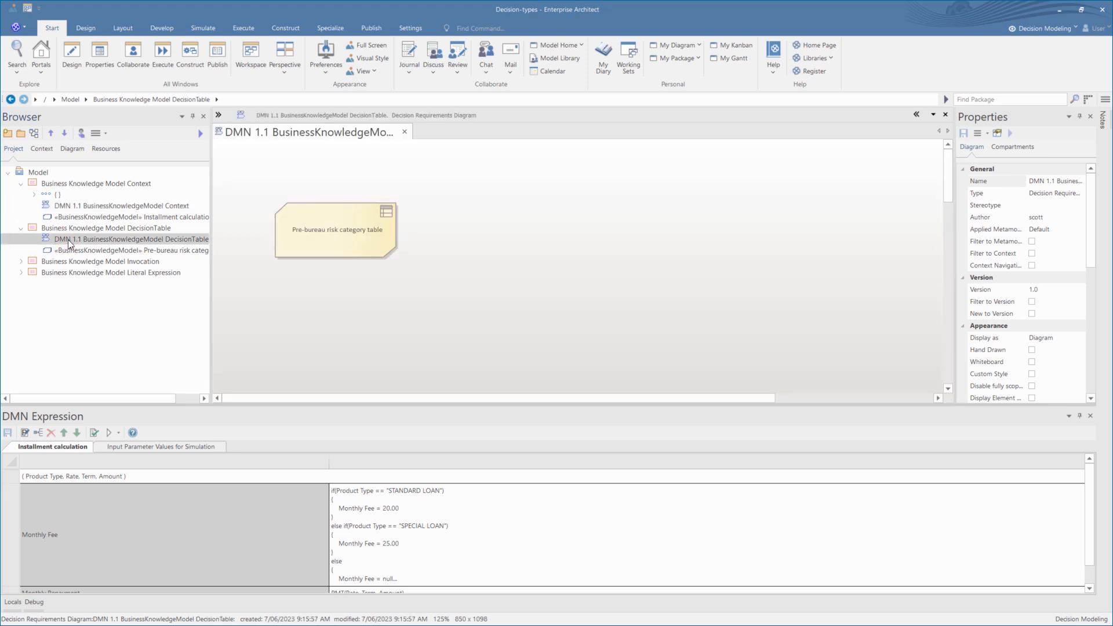
click(381, 224)
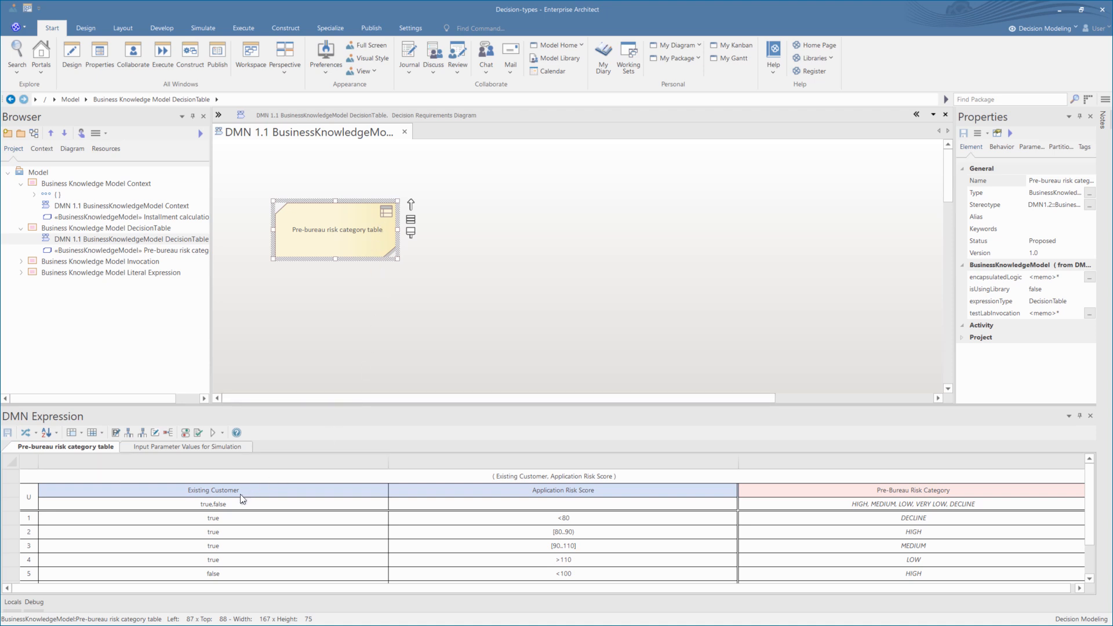
Simulate the Pre-bureau risk category table, then examine its input parameter values and the matching decision rule
click(530, 490)
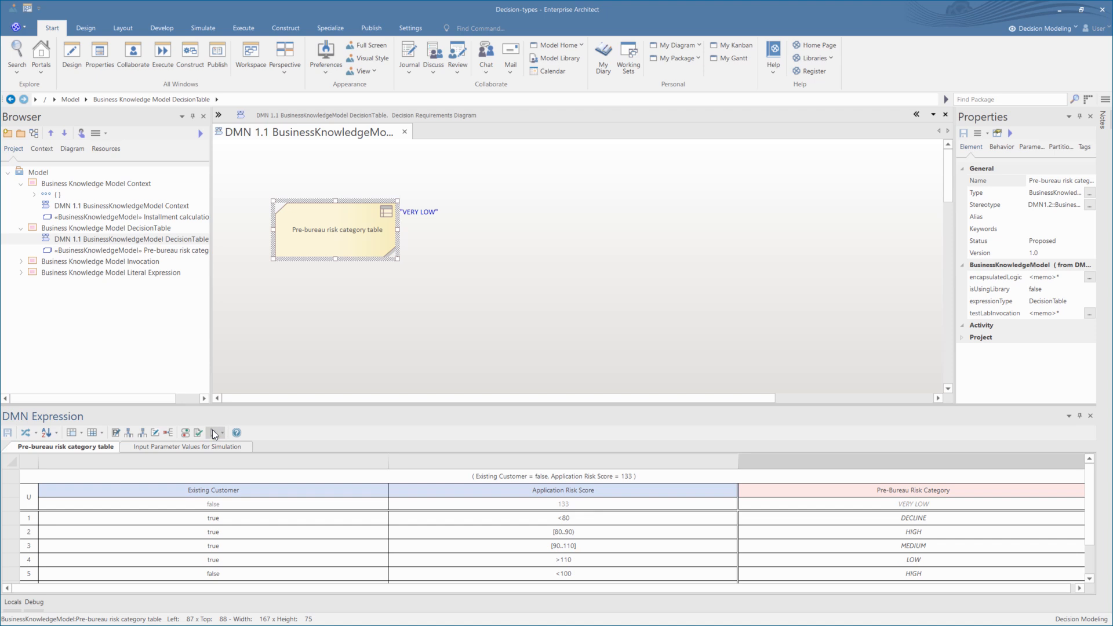
click(197, 449)
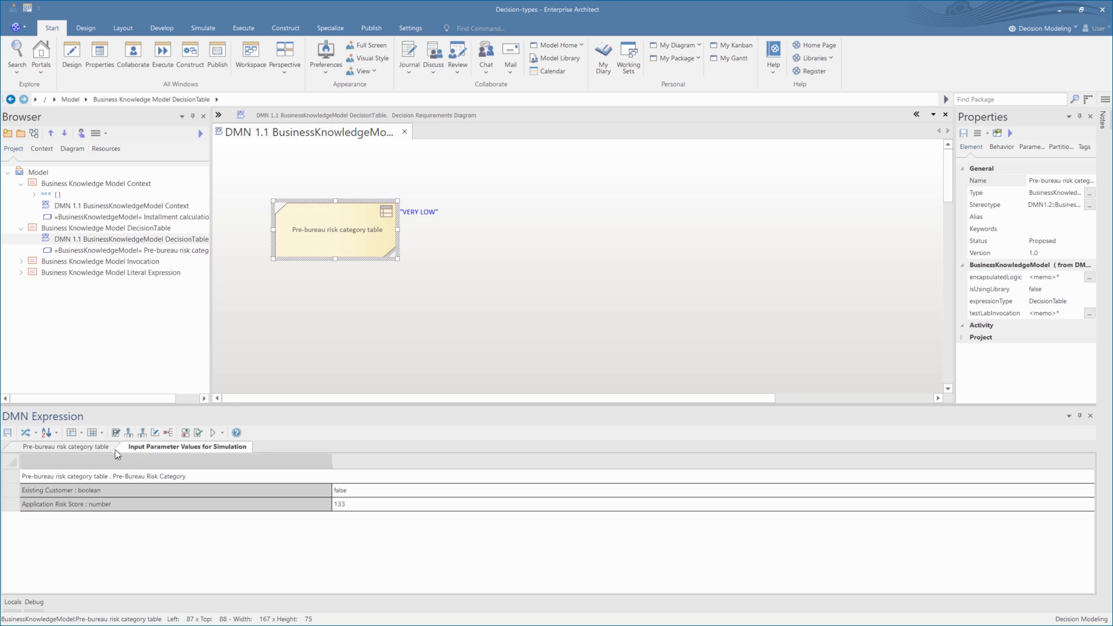
click(86, 447)
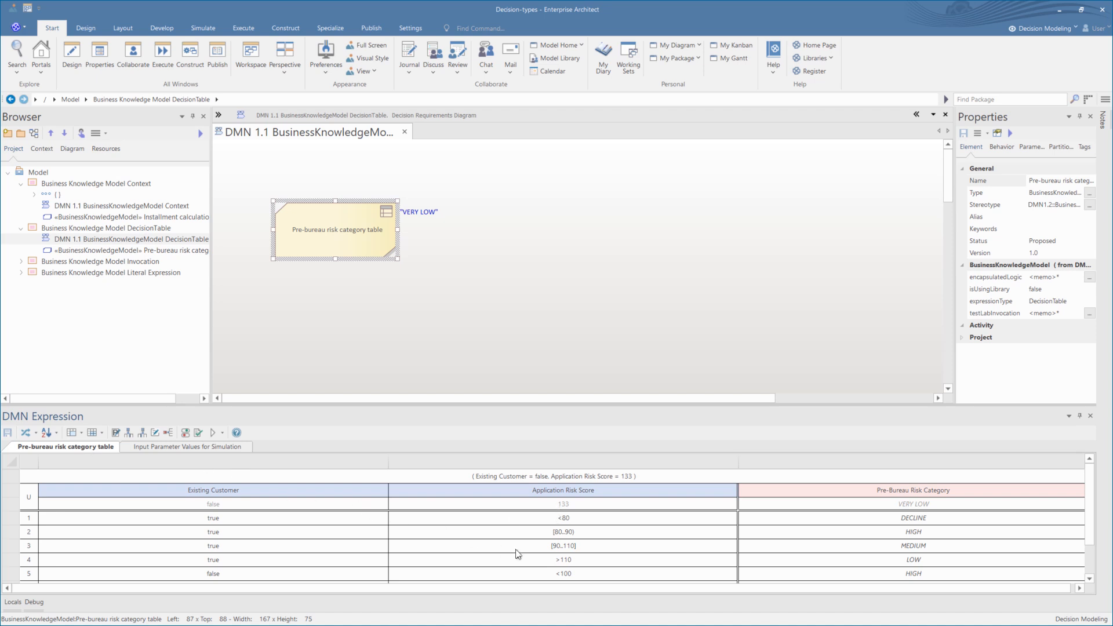
scroll(518, 554, down, 1)
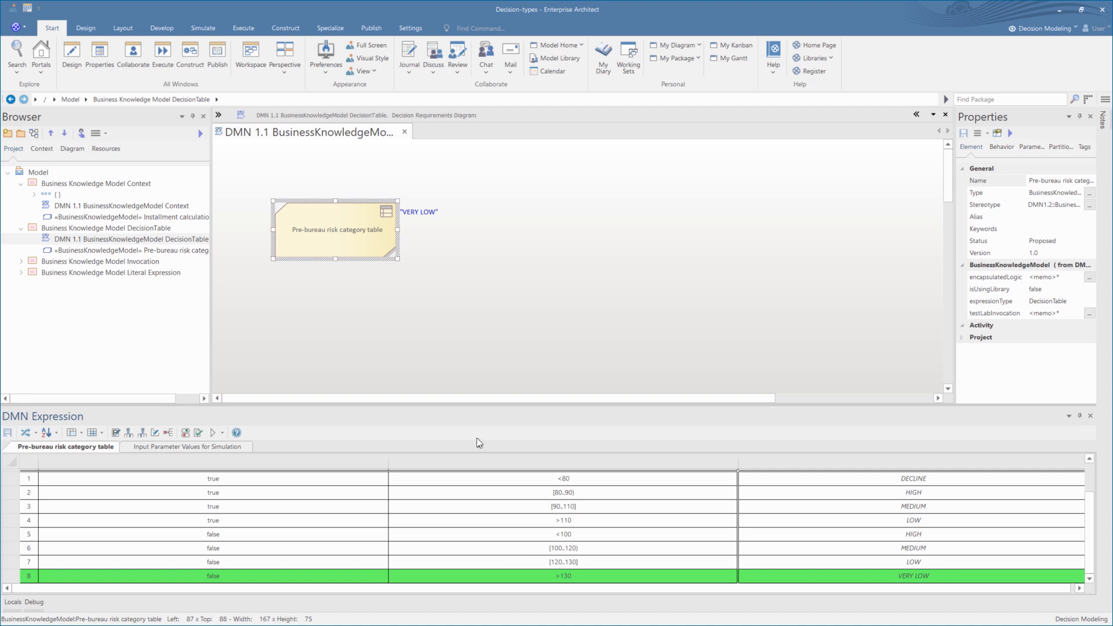
Stop the Pre-bureau risk category table simulation and save the DecisionTable diagram
click(404, 133)
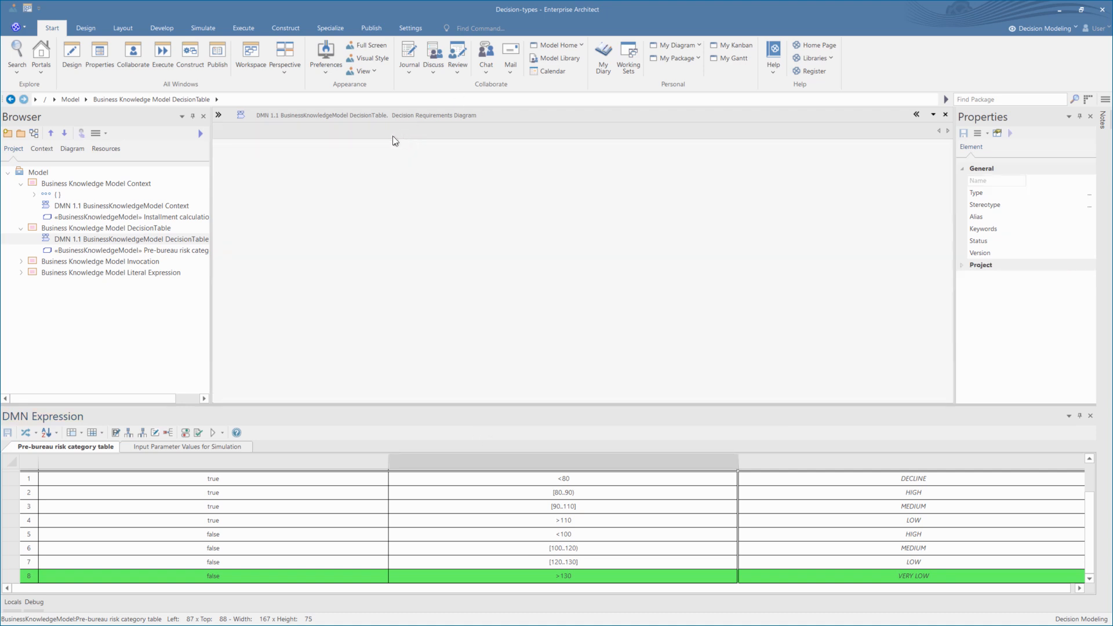
click(21, 261)
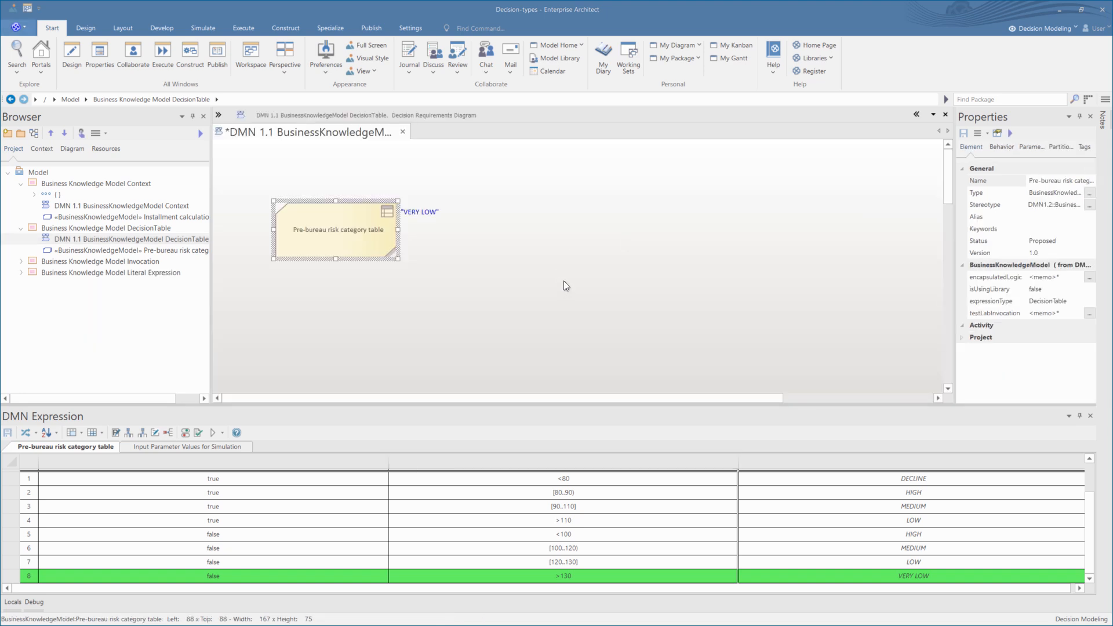
click(222, 433)
click(225, 445)
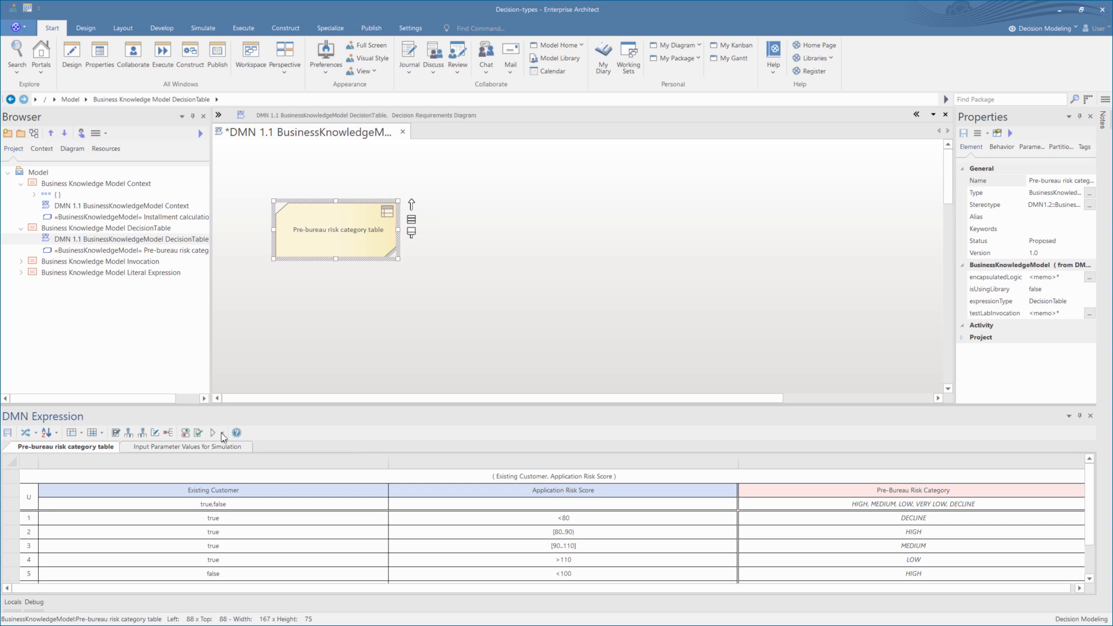
click(362, 359)
key(ctrl+s)
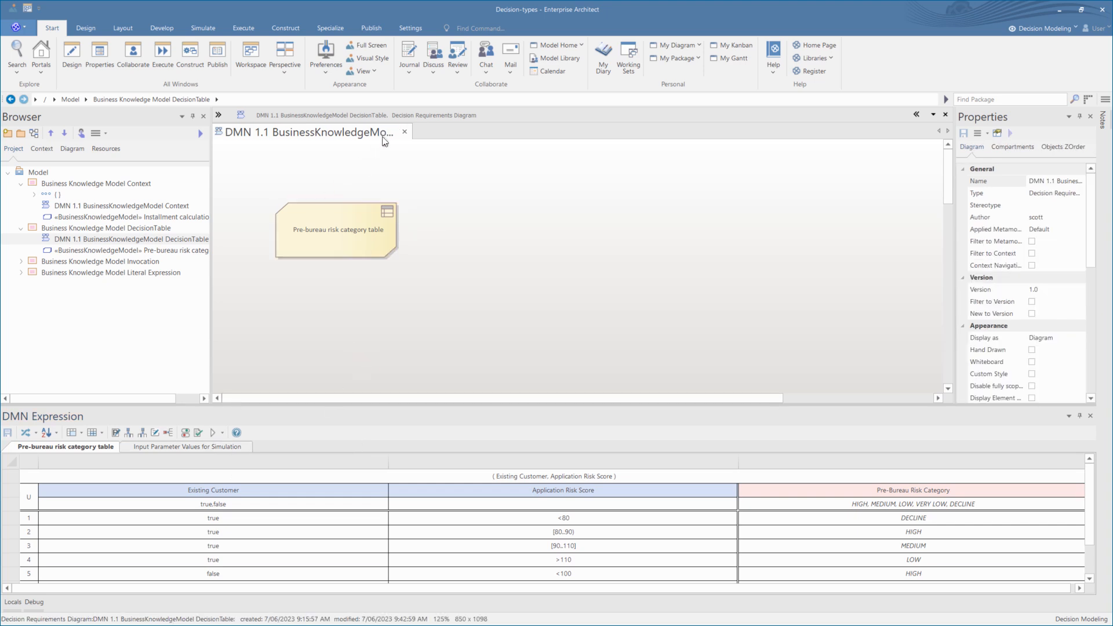
Close the DecisionTable diagram and open the BusinessKnowledgeModel Invocation diagram from its package
click(404, 132)
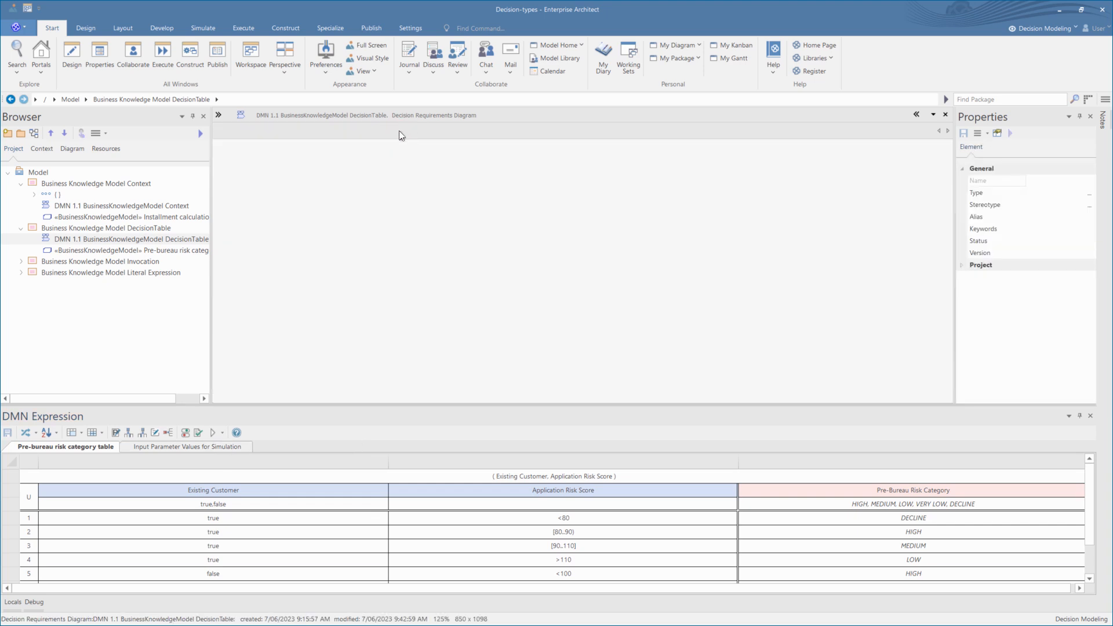
click(21, 261)
double_click(73, 283)
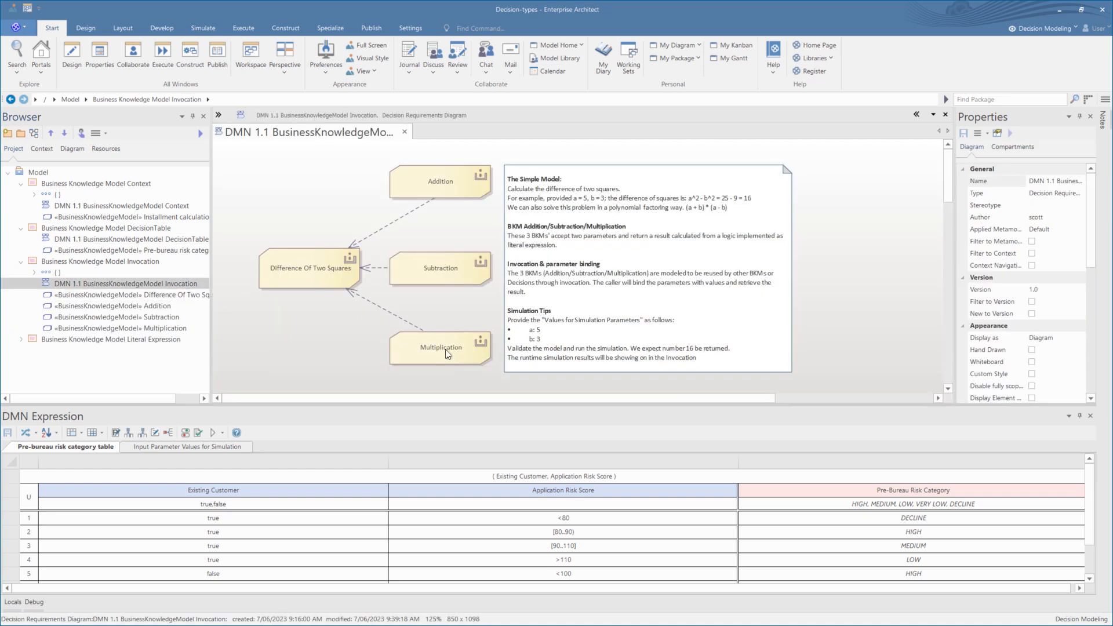
Examine the expressions of the Addition, Subtraction and Multiplication business knowledge models
click(434, 181)
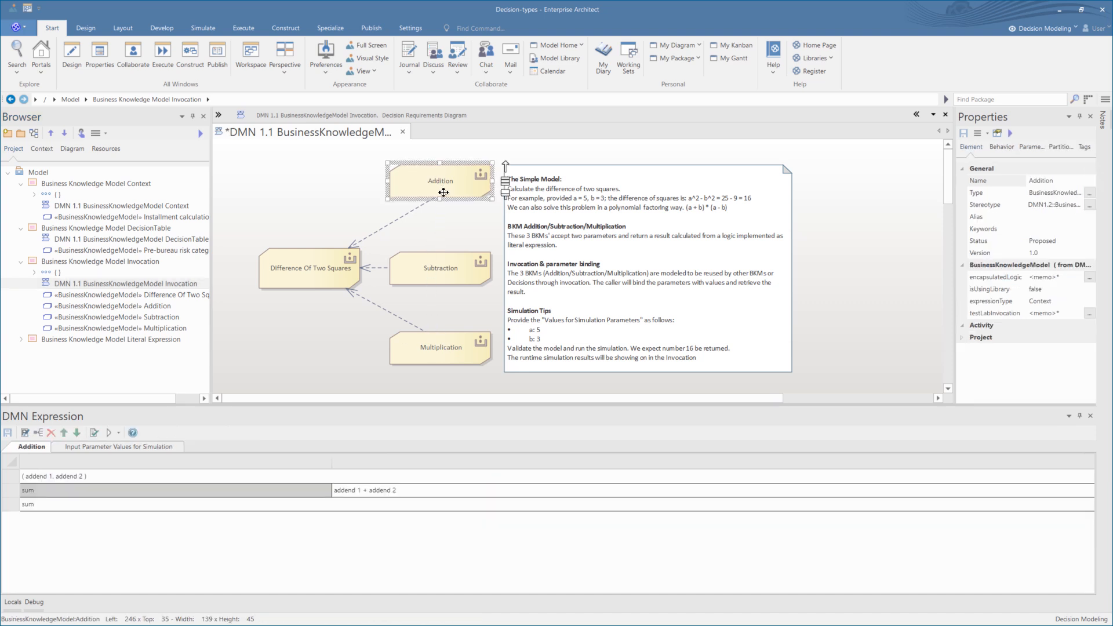
click(438, 272)
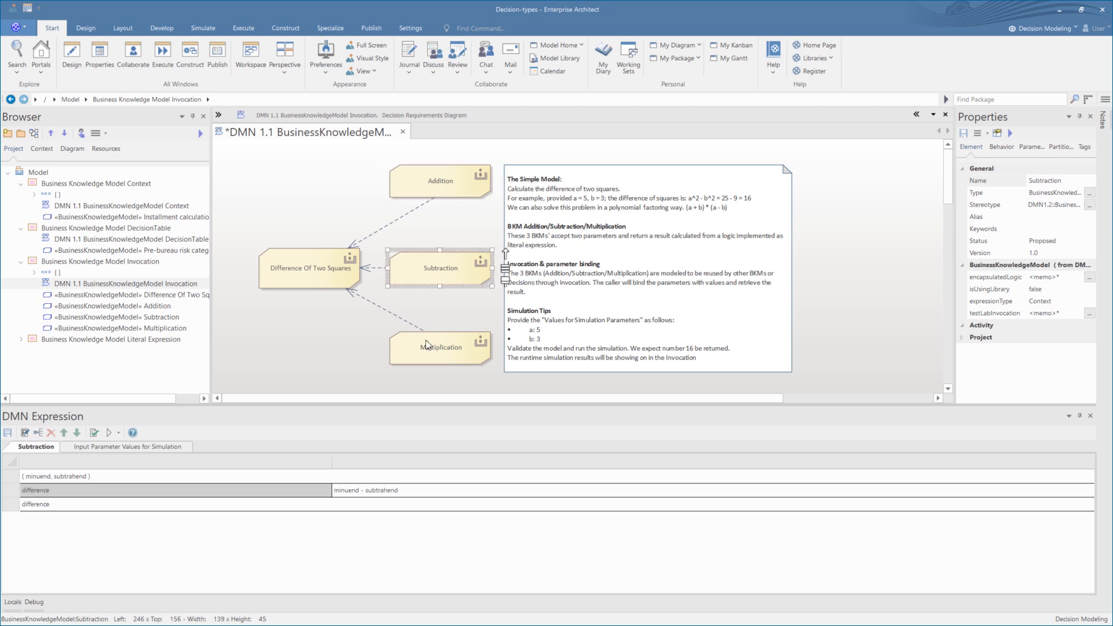
click(427, 357)
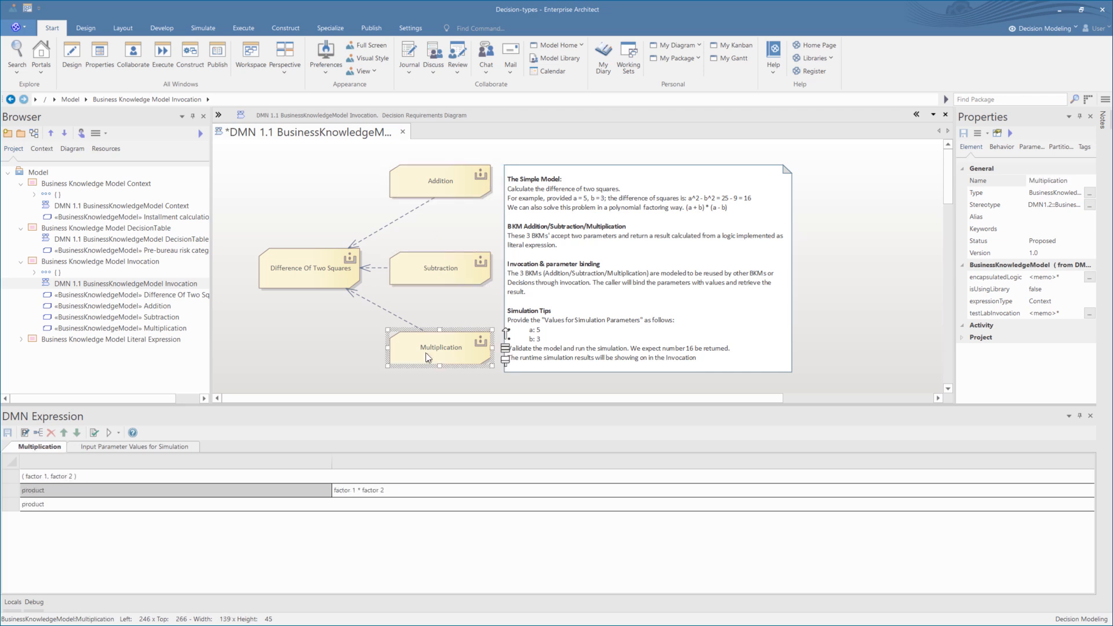
Examine the Difference Of Two Squares invocations, including difference of ab and difference of squares, and its simulation input values
click(303, 269)
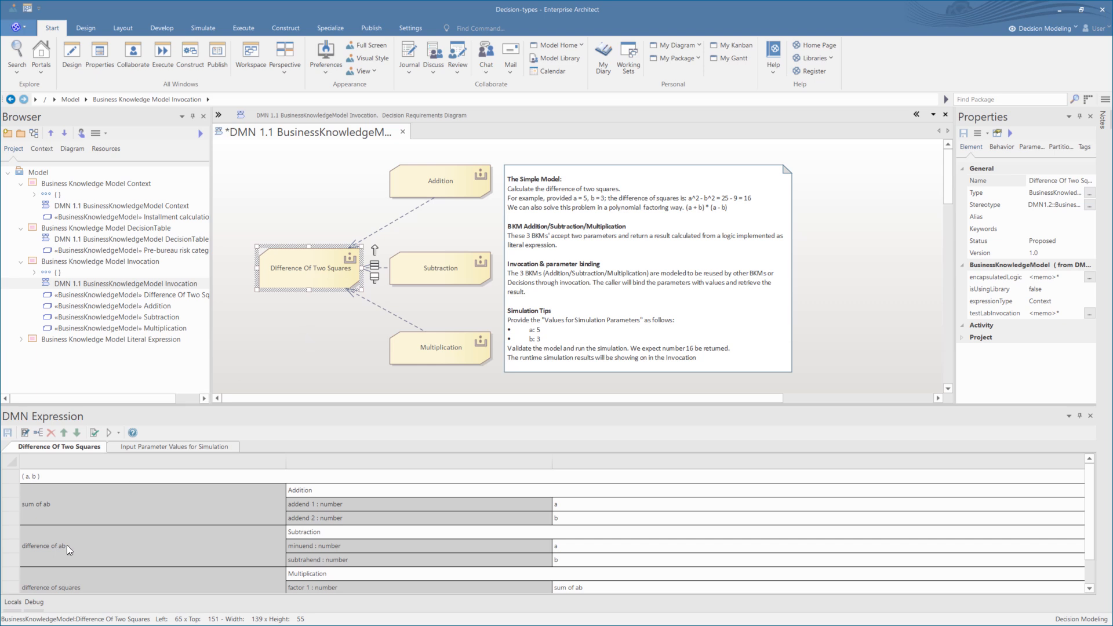
click(141, 538)
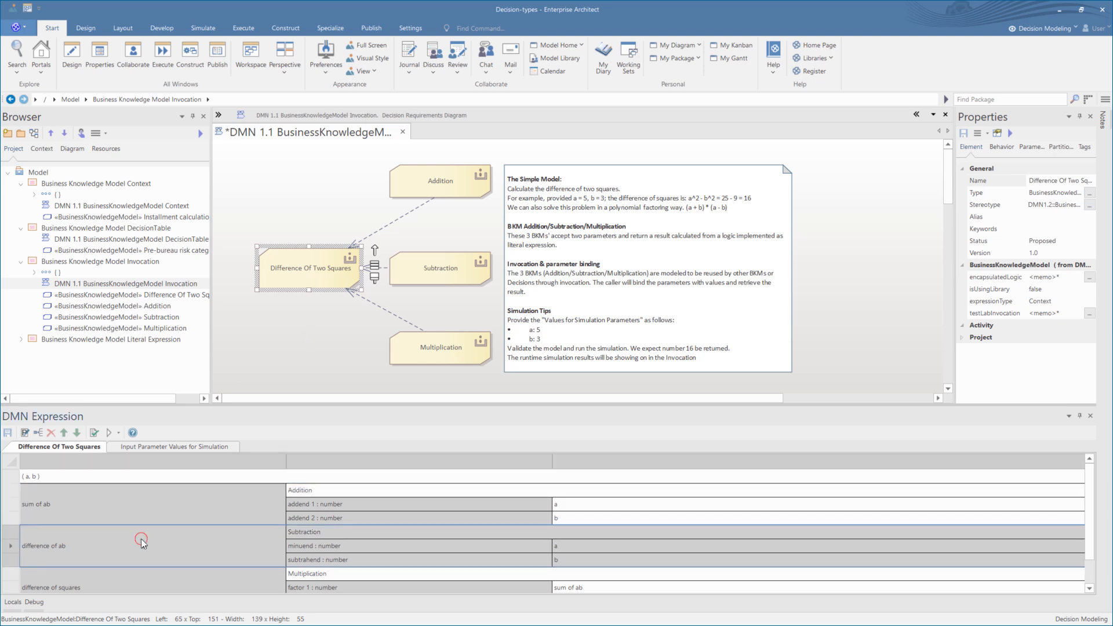
click(141, 585)
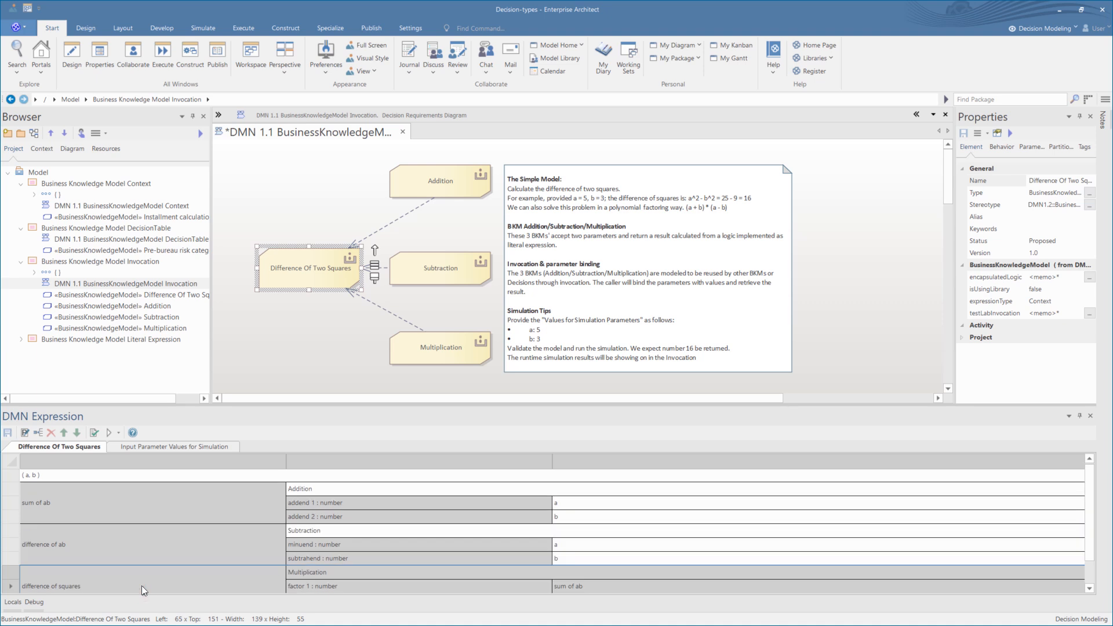
click(179, 446)
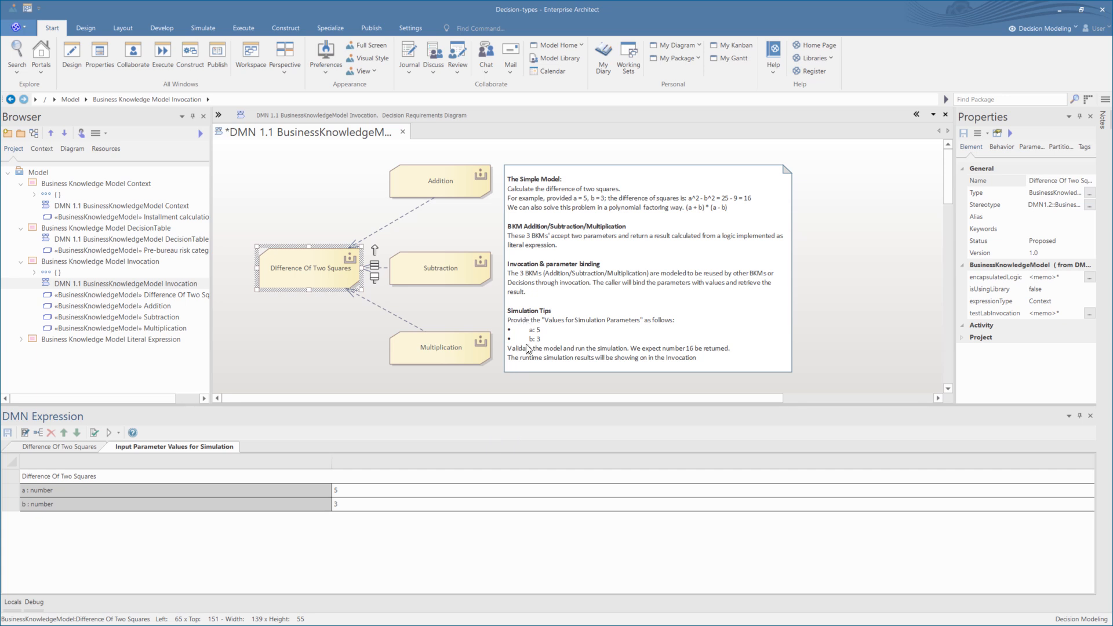
Run the Difference Of Two Squares simulation with a = 5 and b = 3, then stop it
click(110, 432)
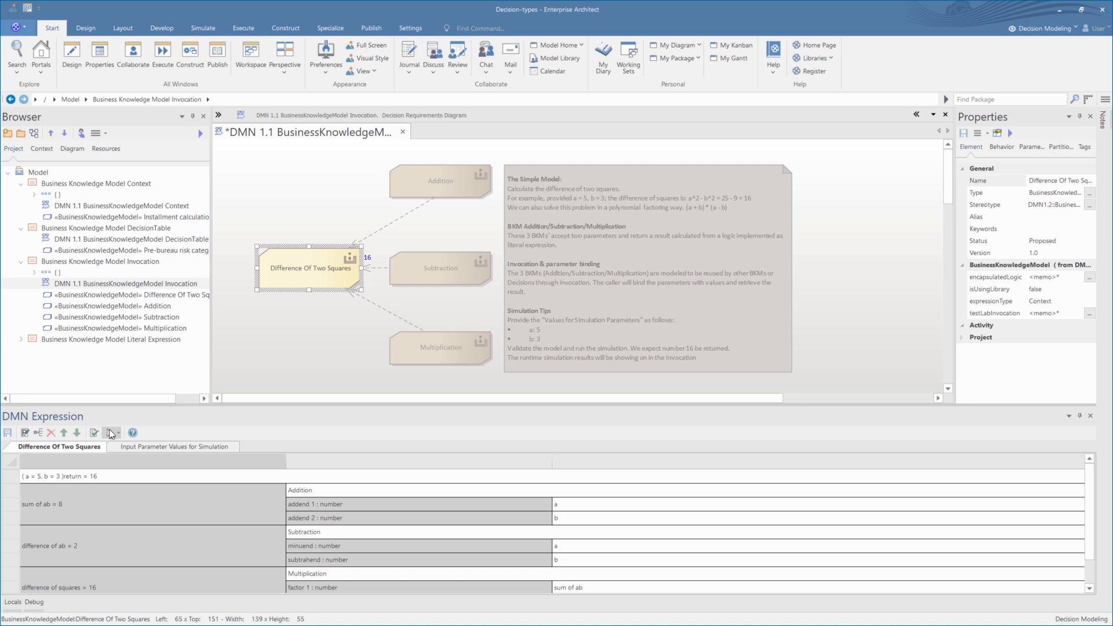
click(109, 430)
click(123, 447)
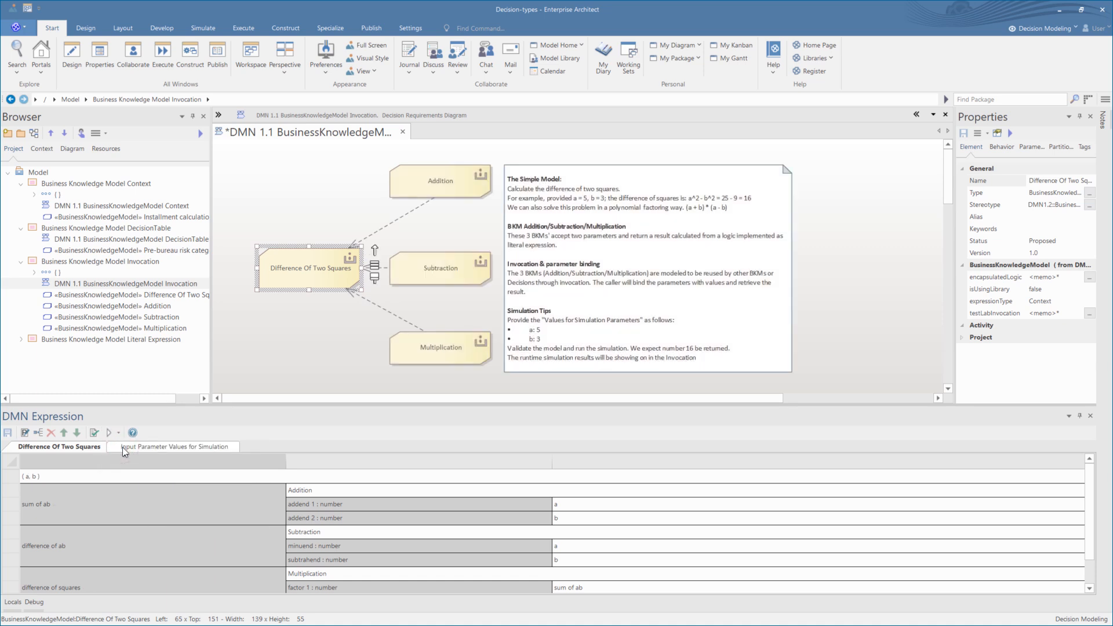
Open the BusinessKnowledgeModel LiteralExpression diagram from its package and display the Payment element's expression
click(22, 339)
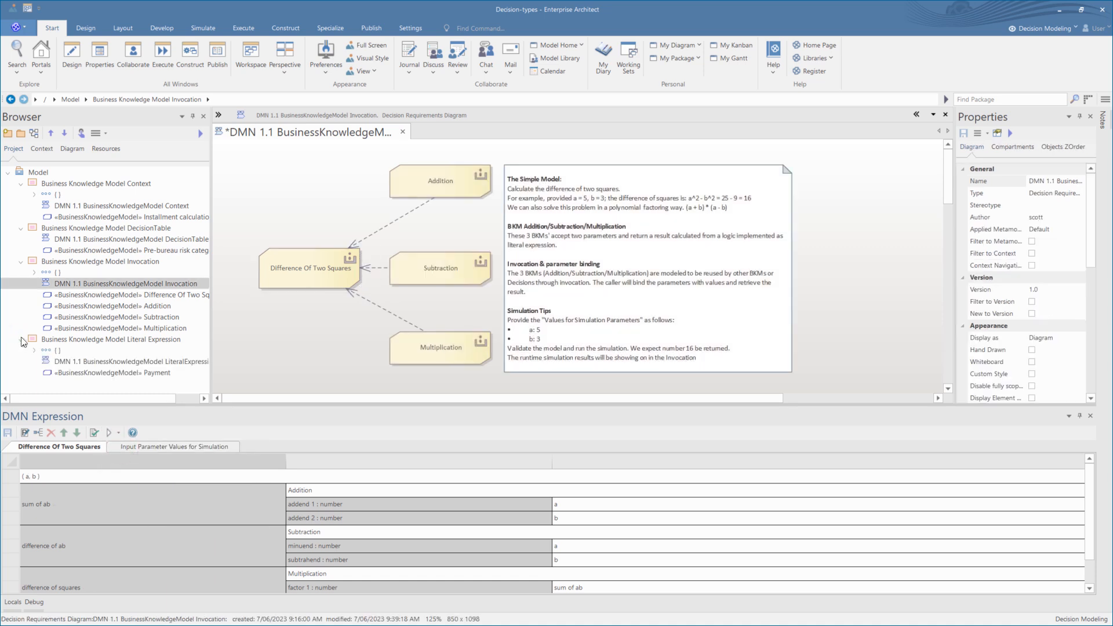
double_click(70, 363)
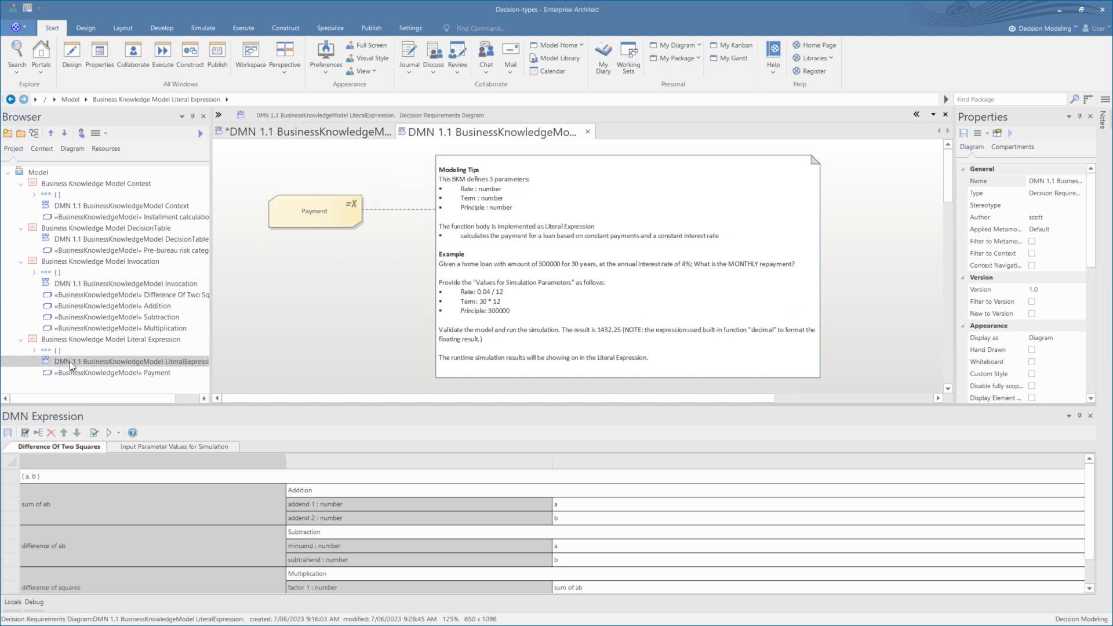
click(323, 211)
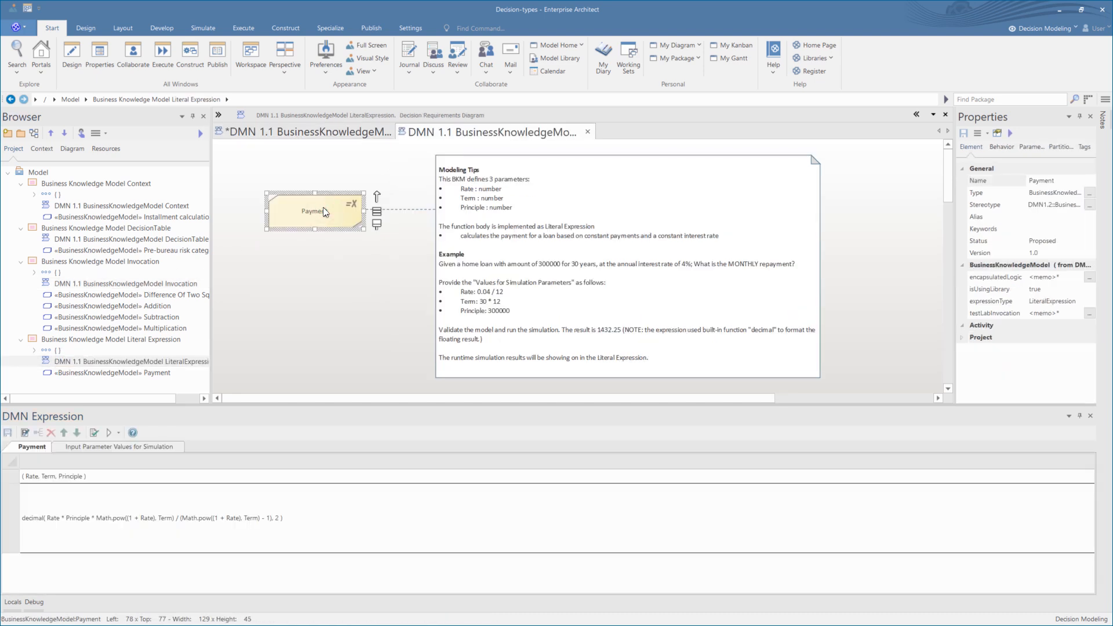
Run the Payment simulation with its existing input parameter values, then stop it
click(259, 523)
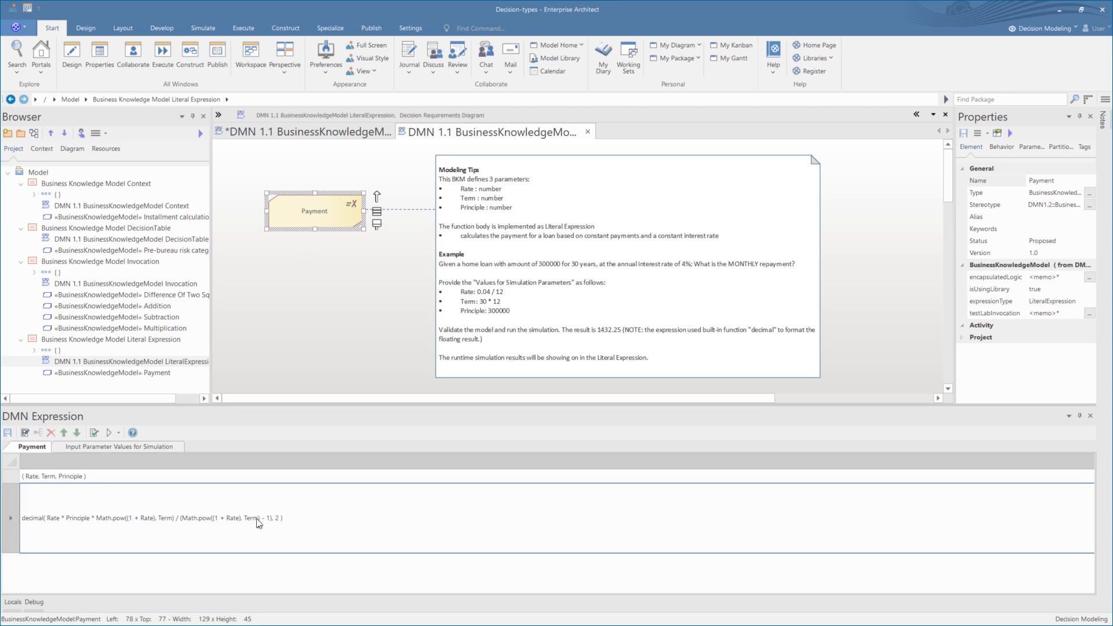
click(107, 432)
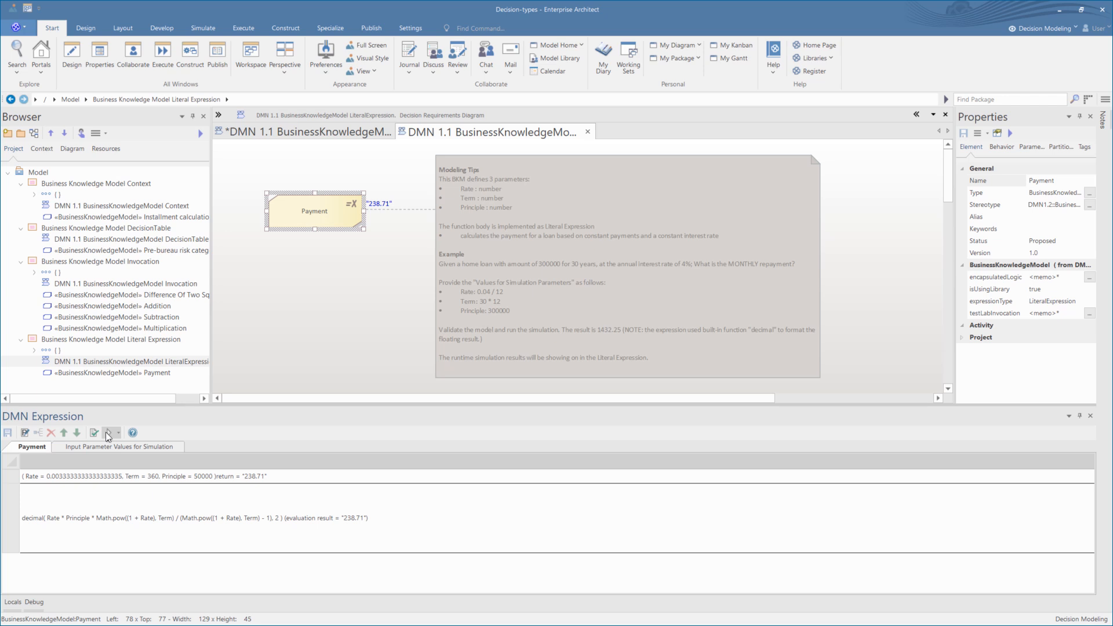
click(117, 430)
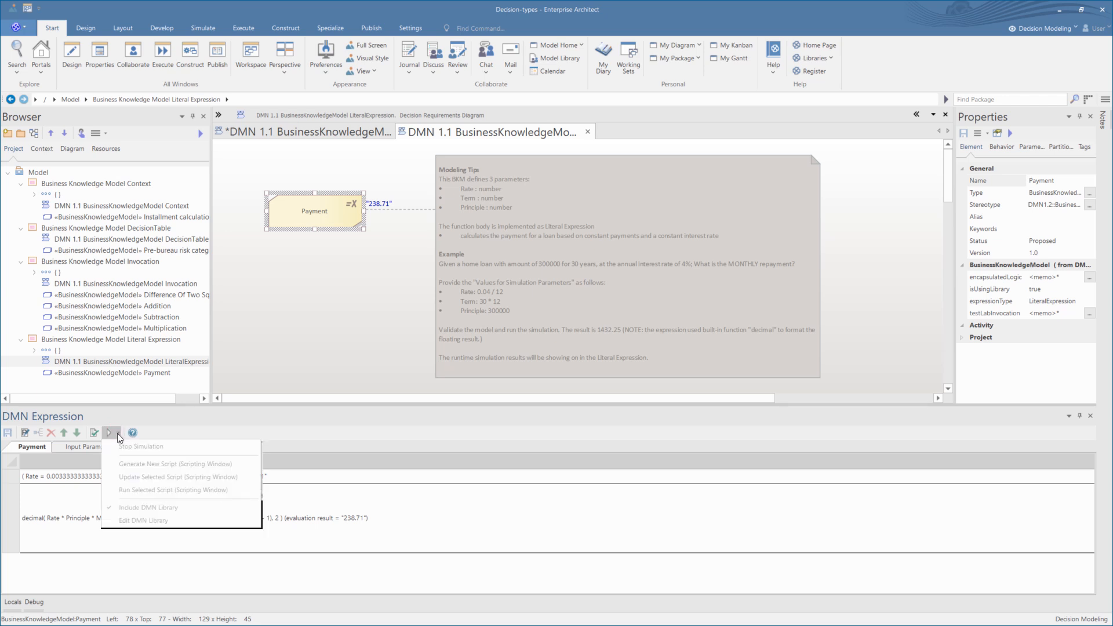
click(121, 444)
Set Payment's Principle simulation input to 30000 and save the expression
click(121, 444)
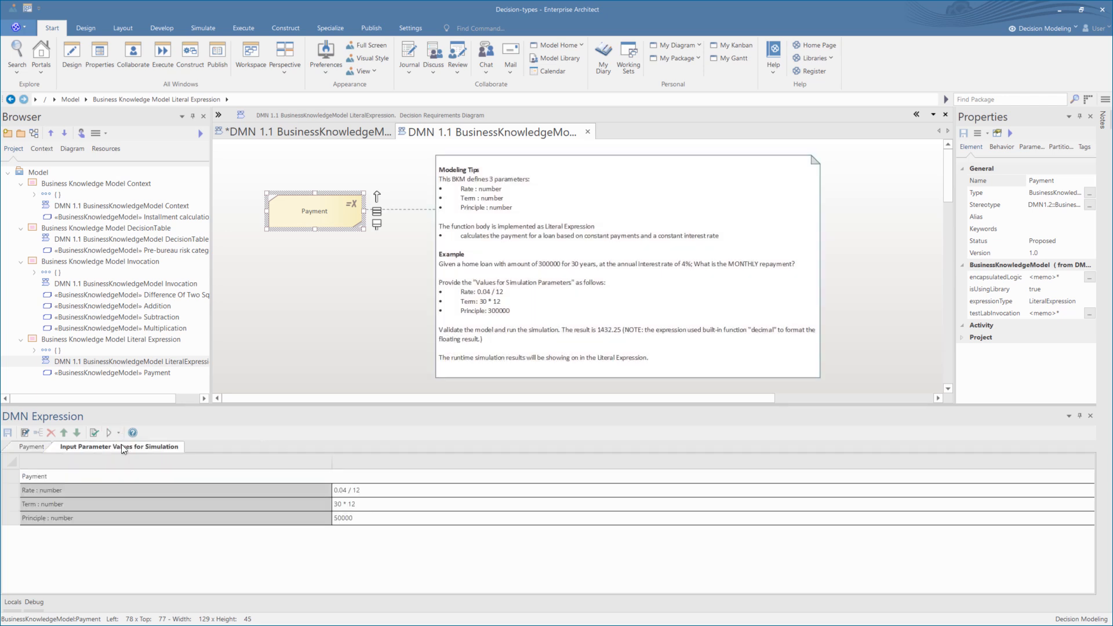
click(361, 518)
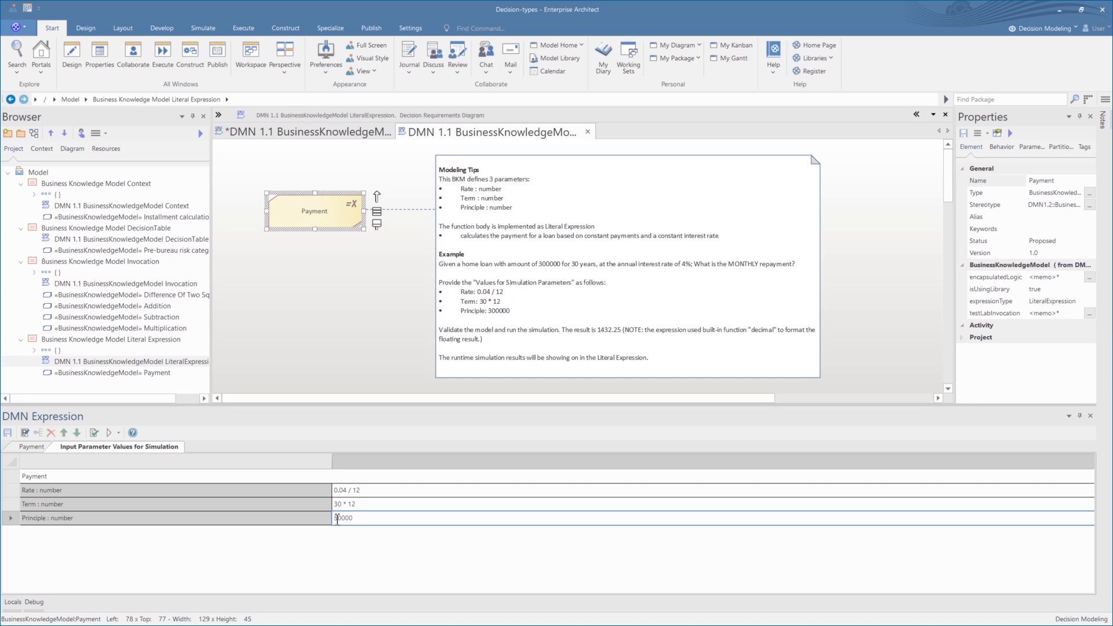
double_click(353, 517)
text(30000)
click(335, 476)
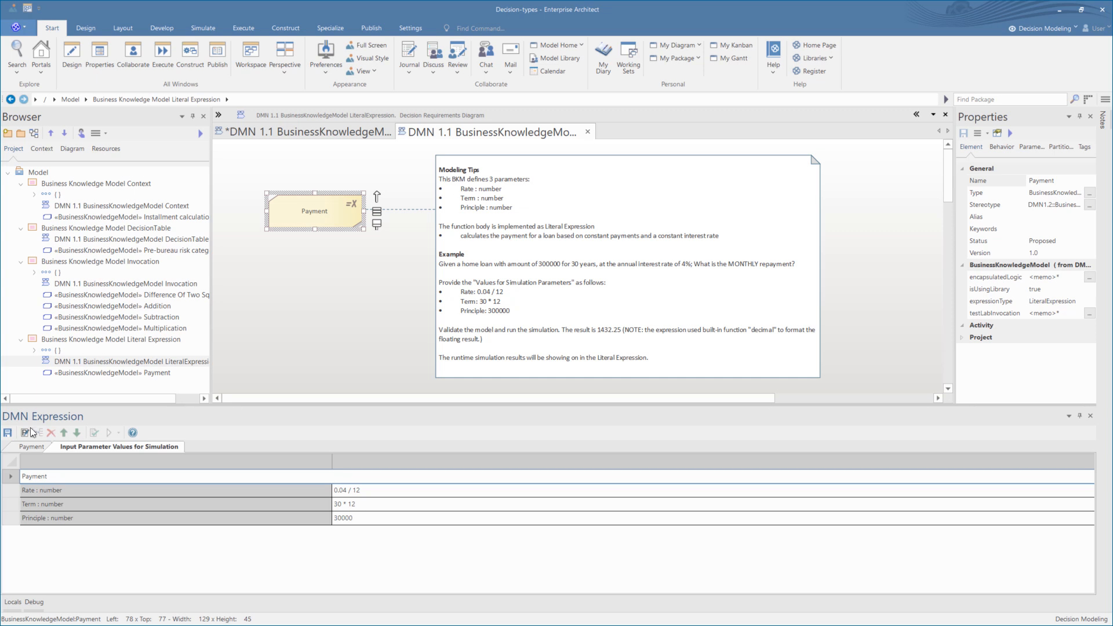
click(7, 432)
Run the Payment simulation again with Principle at 30000, then stop it
click(107, 432)
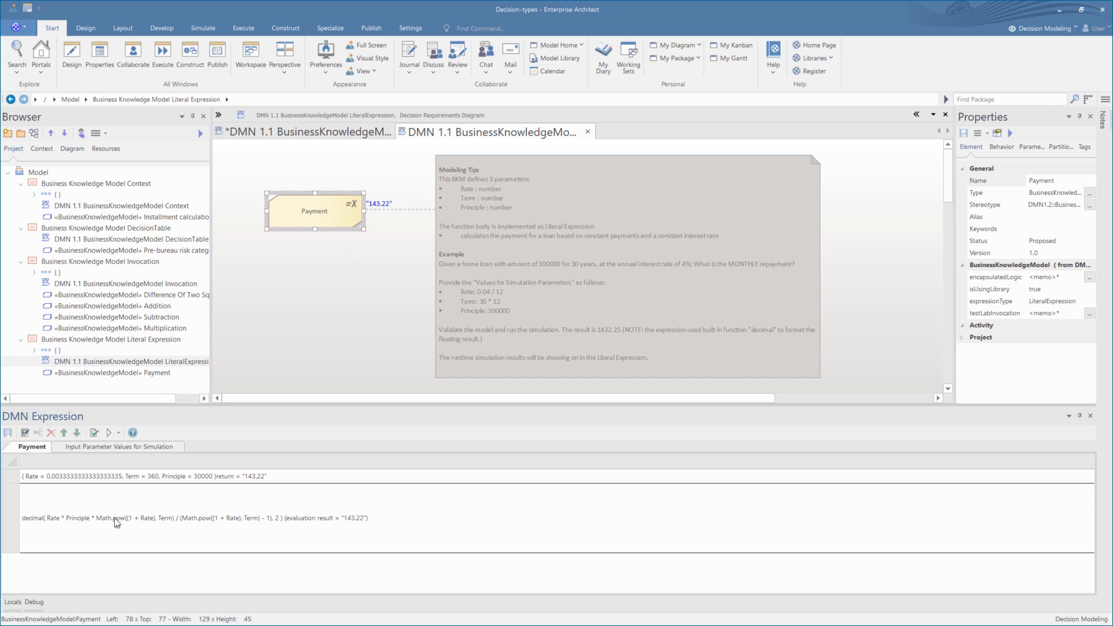
click(119, 433)
click(126, 445)
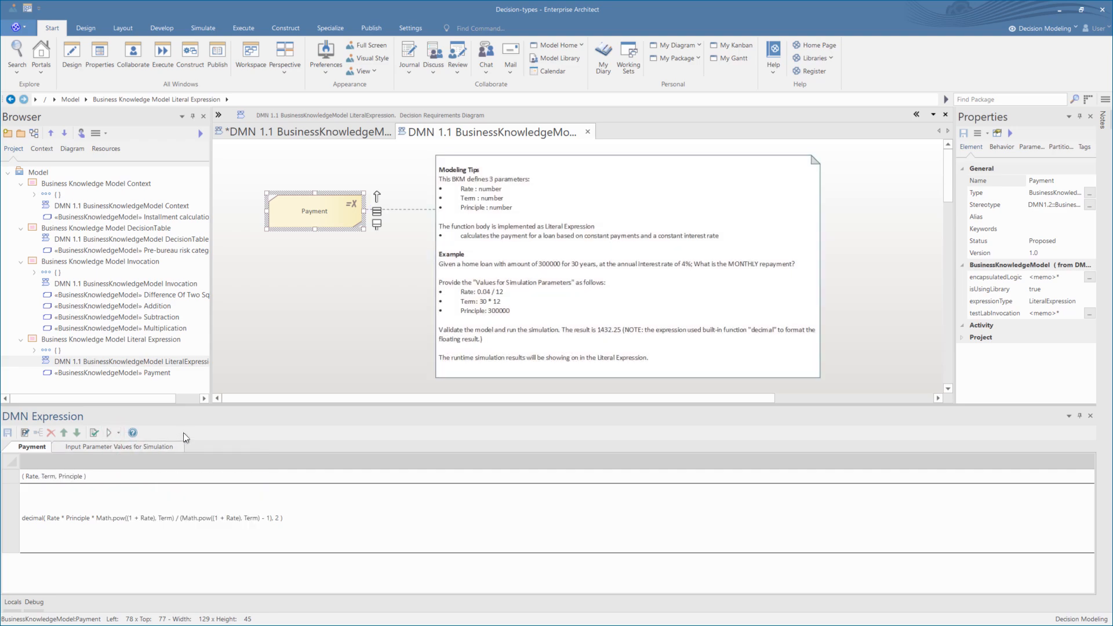
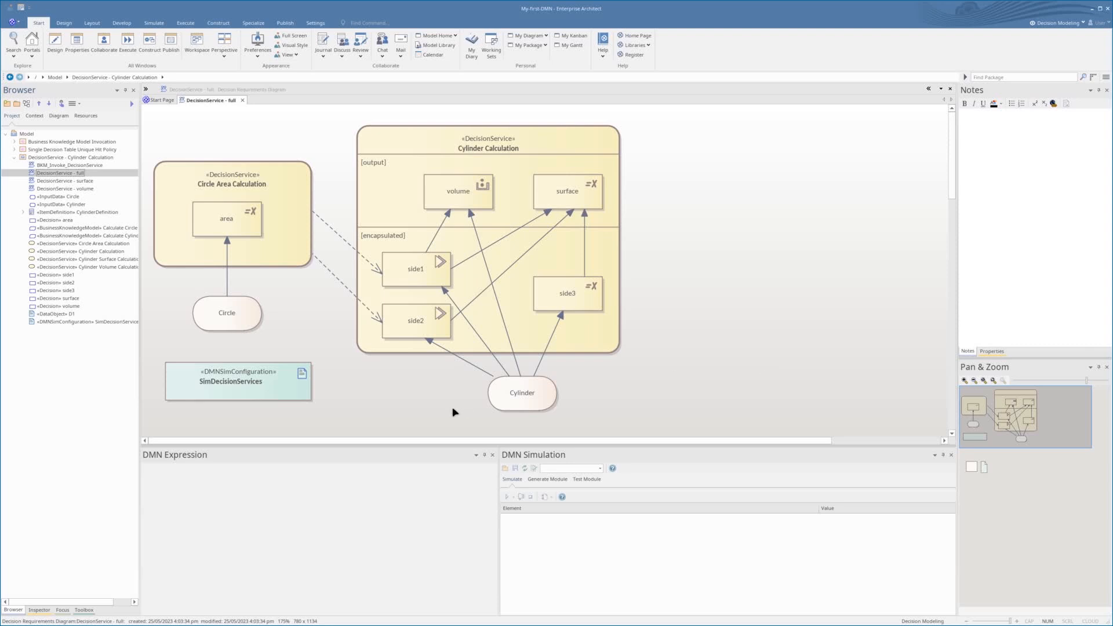
Examine the data sets of the Cylinder and Circle inputs in the DecisionService - full diagram
click(520, 392)
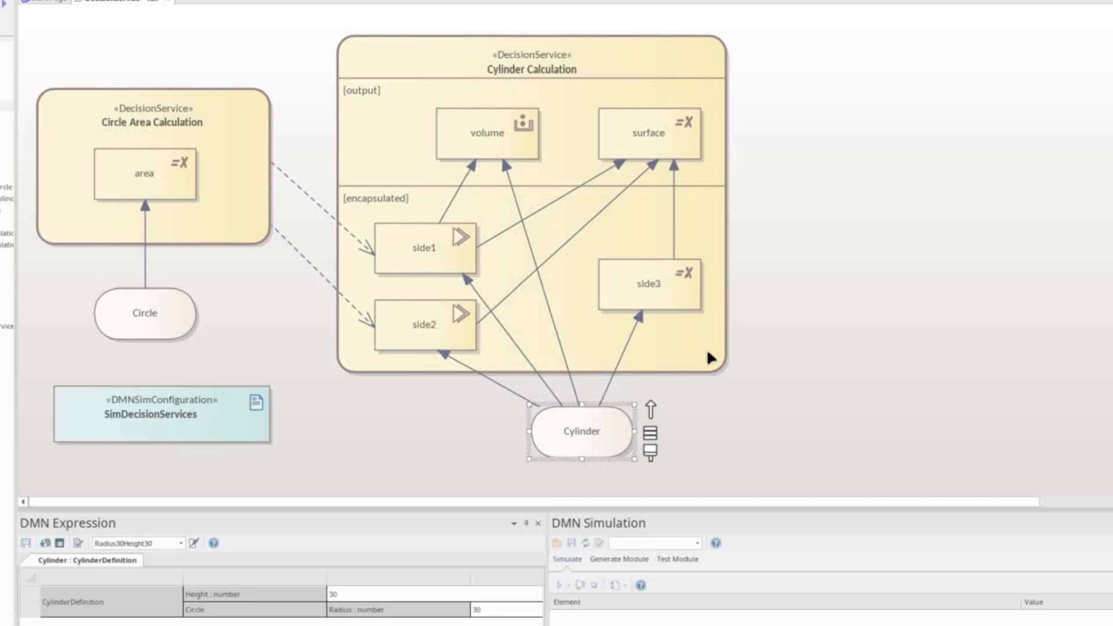
click(128, 317)
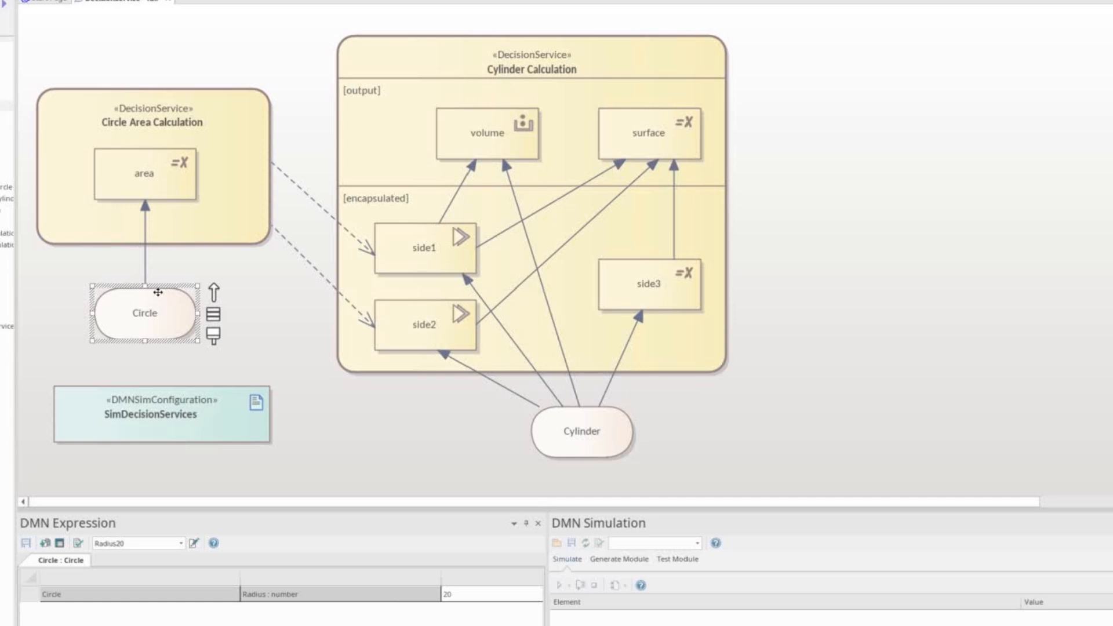
click(577, 442)
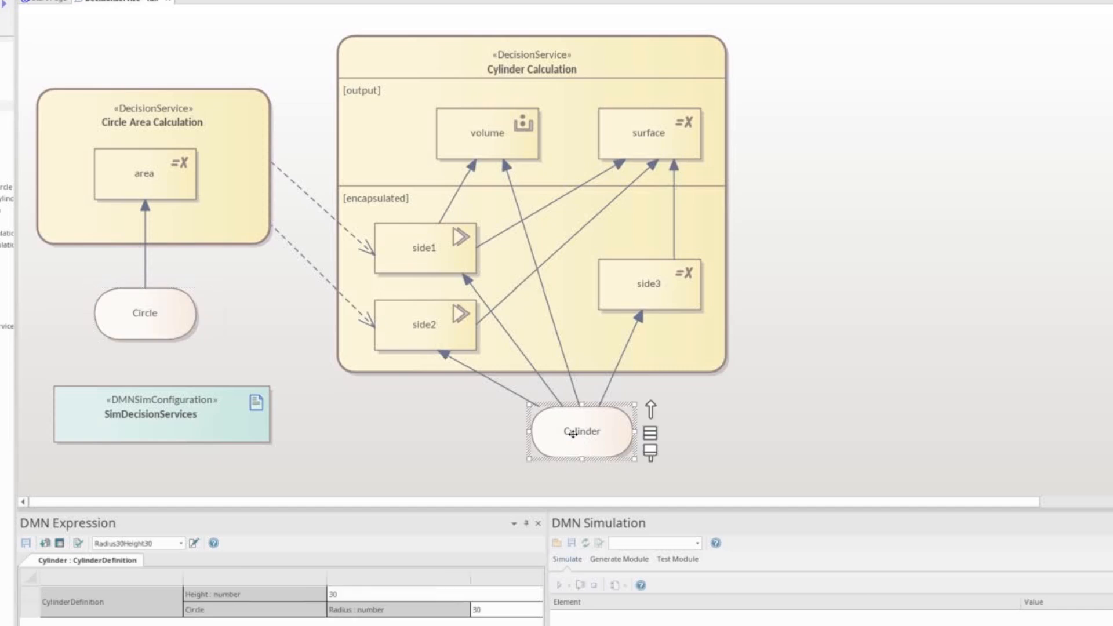
Examine the expressions of the encapsulated side1, side2 and side3 decisions in the Cylinder Calculation service
click(419, 250)
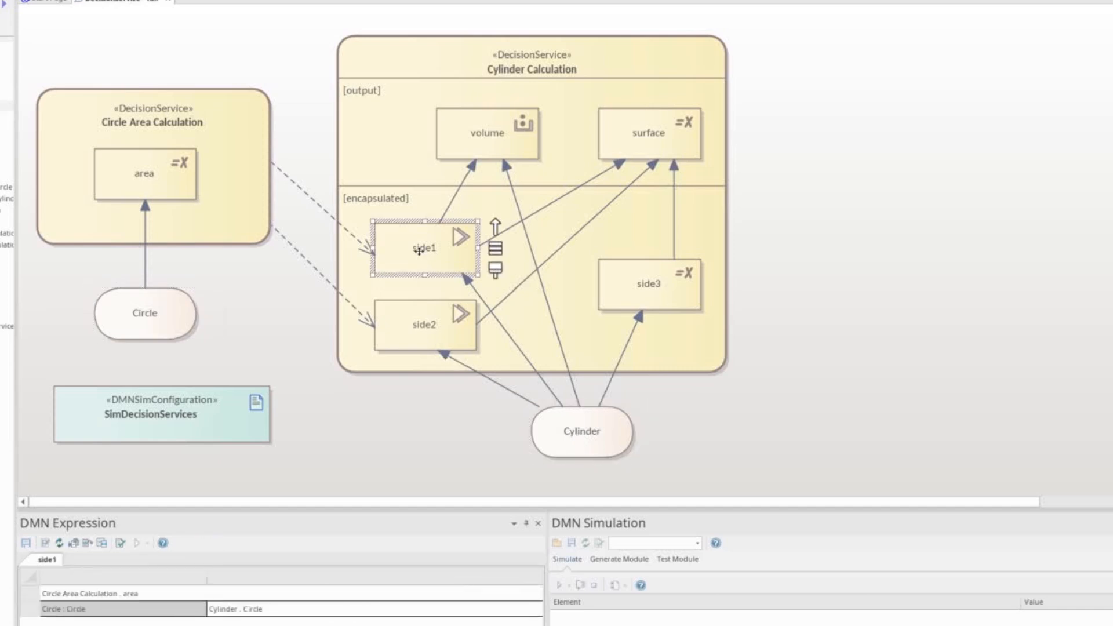
click(412, 336)
click(654, 283)
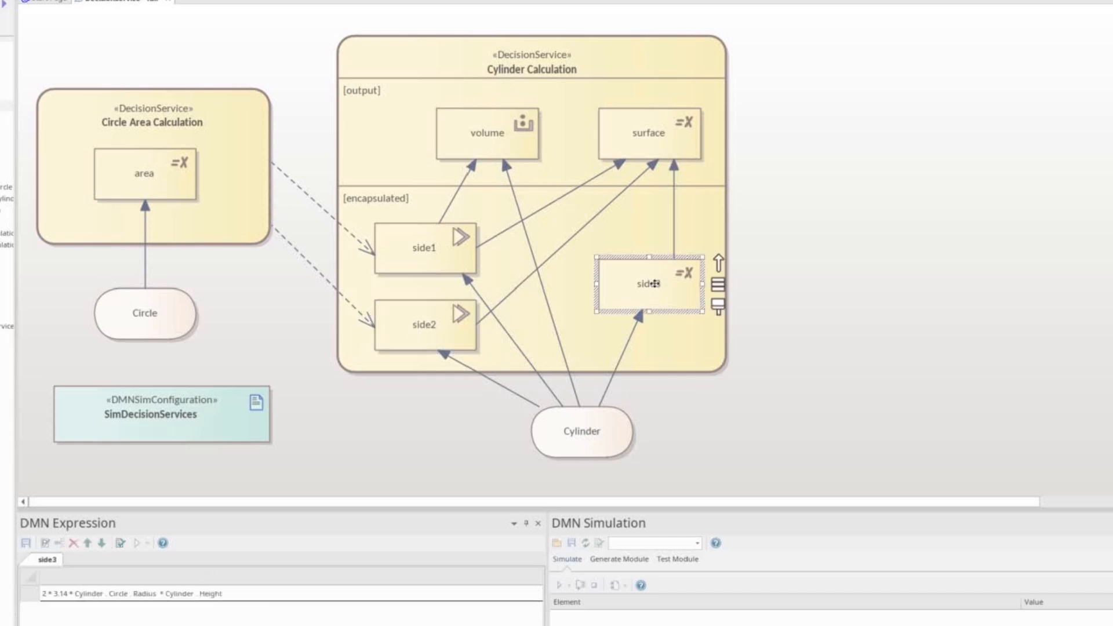
click(392, 260)
click(406, 326)
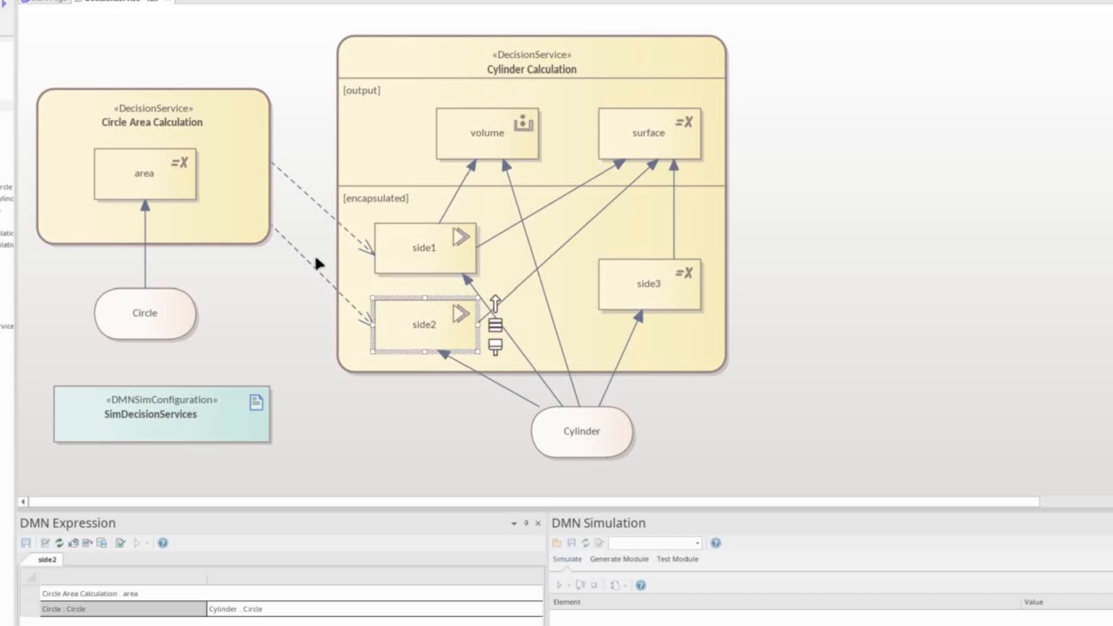
Examine the expressions of the area decision and the volume and surface output decisions
click(142, 174)
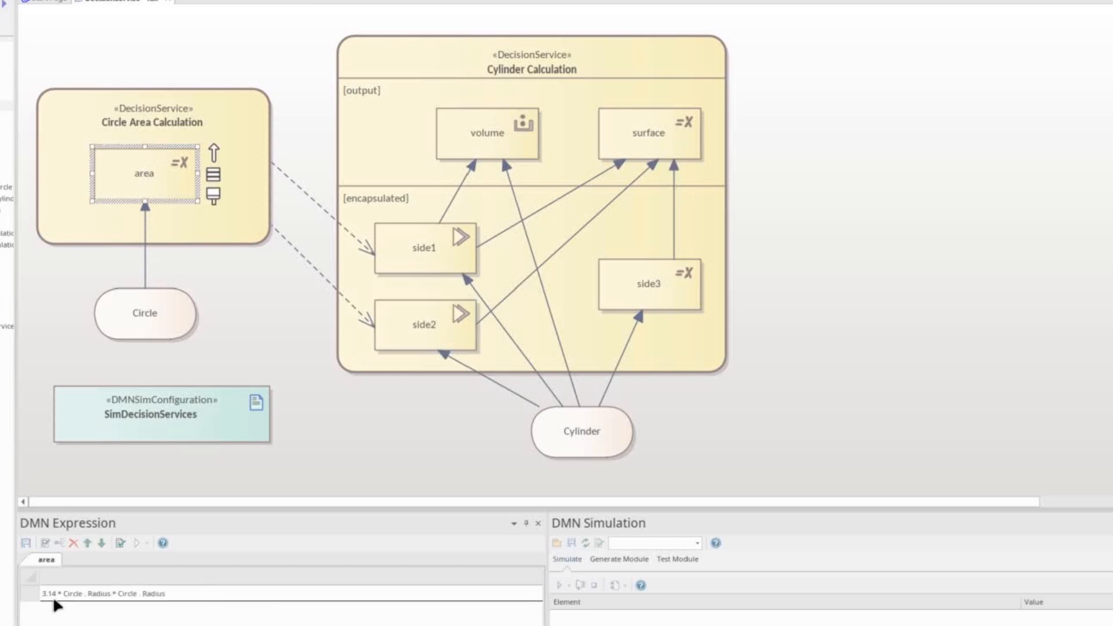
click(494, 132)
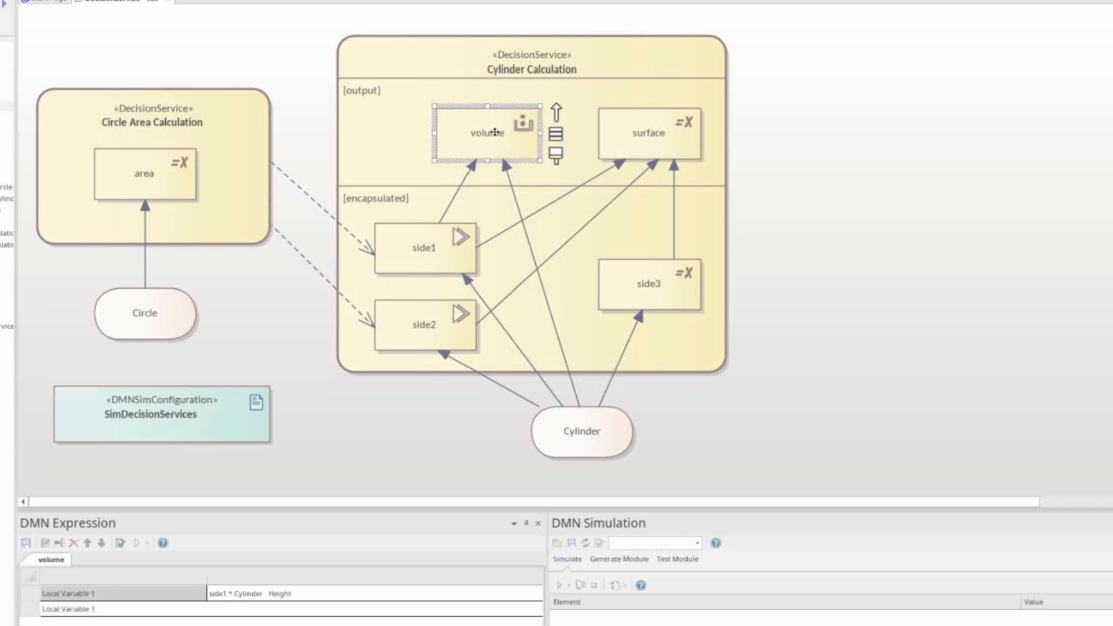
click(647, 132)
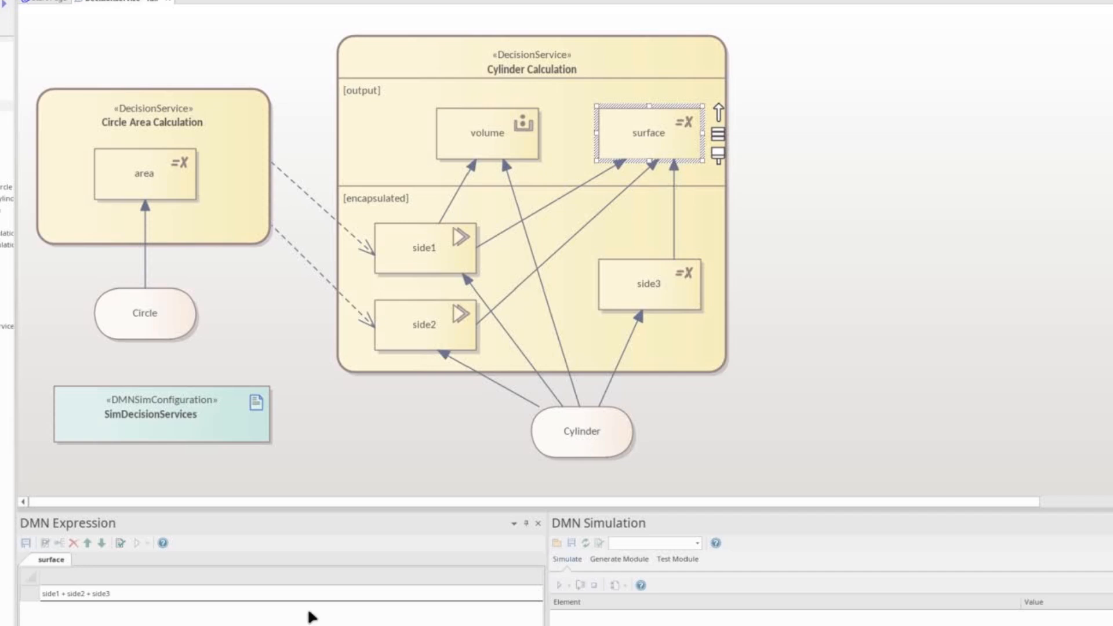
Run the Cylinder Calculation simulation from SimDecisionServices, inspect the surface and volume decisions, then stop it
click(161, 404)
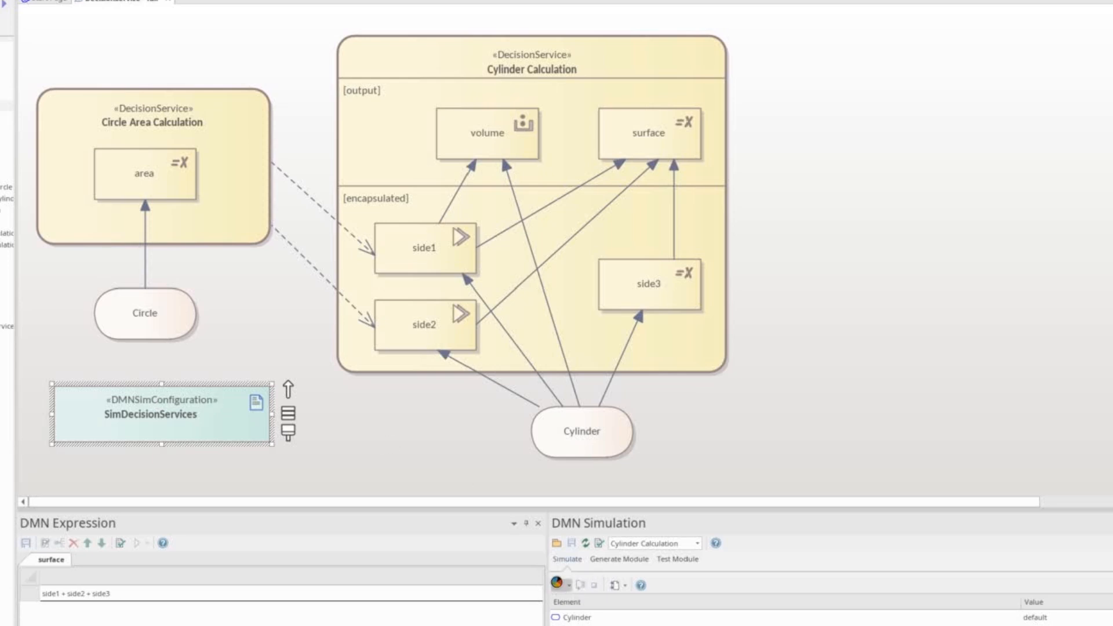
click(559, 586)
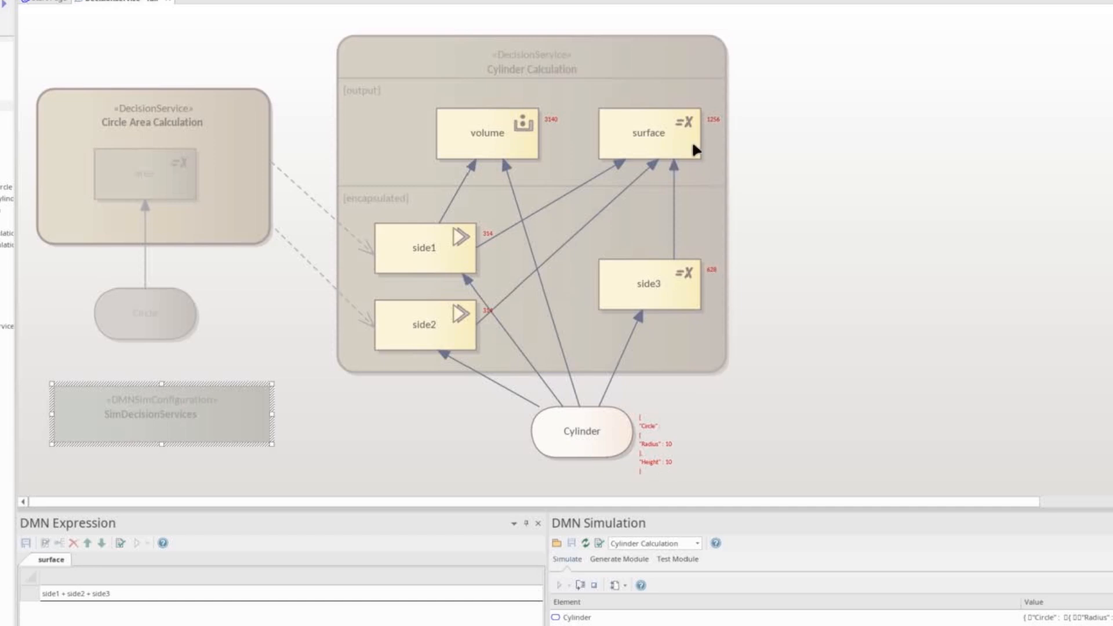
click(653, 143)
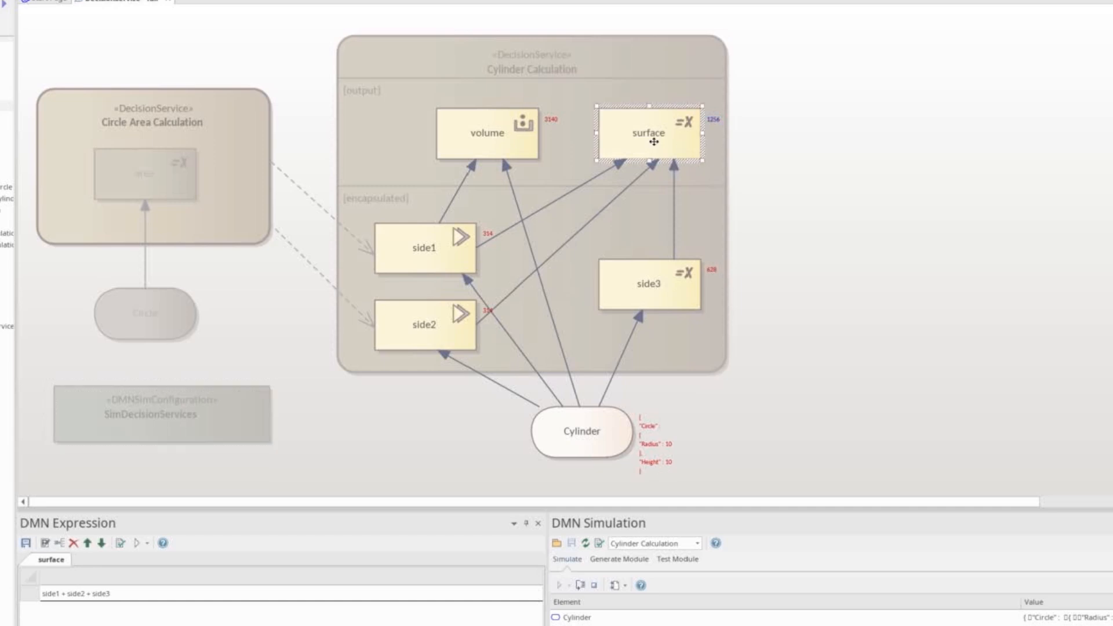
click(481, 137)
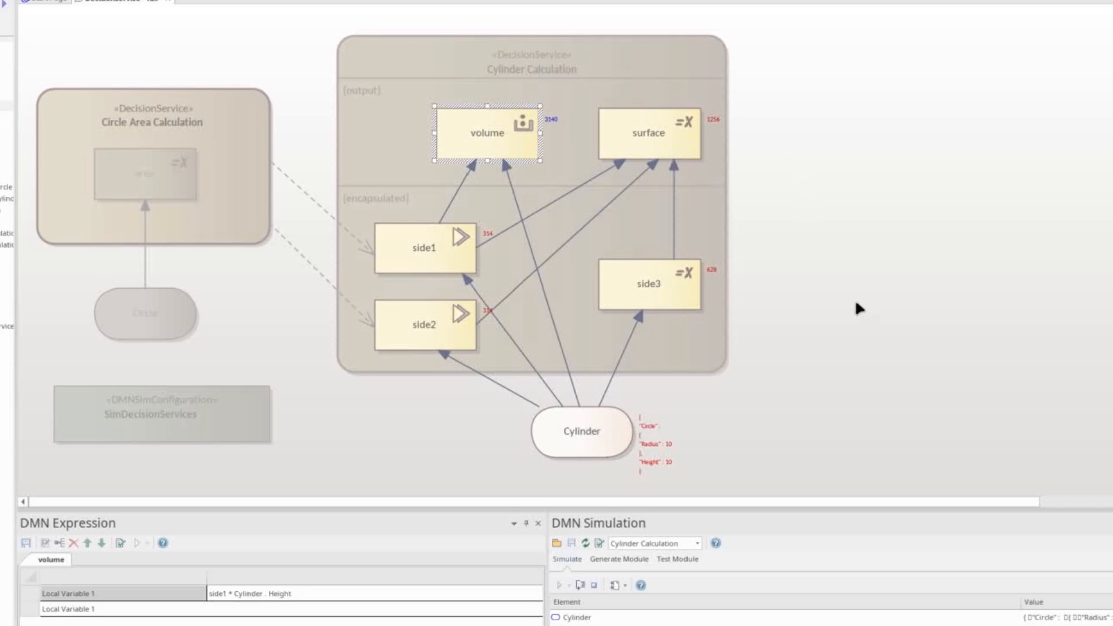
click(591, 586)
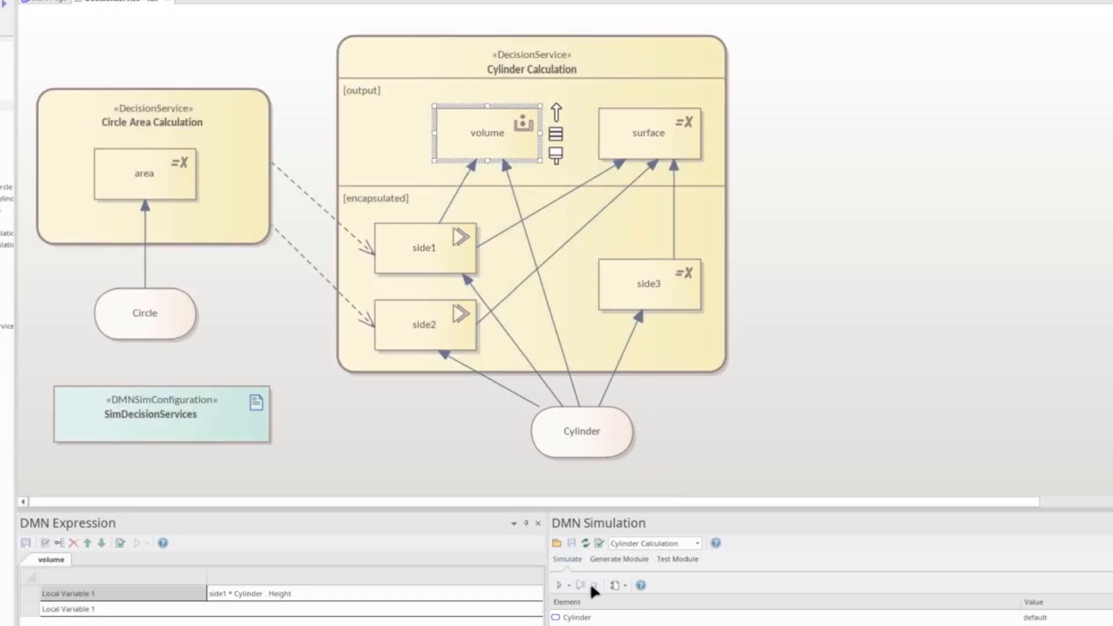
Generate a new script for the Cylinder Calculation simulation and review its decision service output functions
click(570, 584)
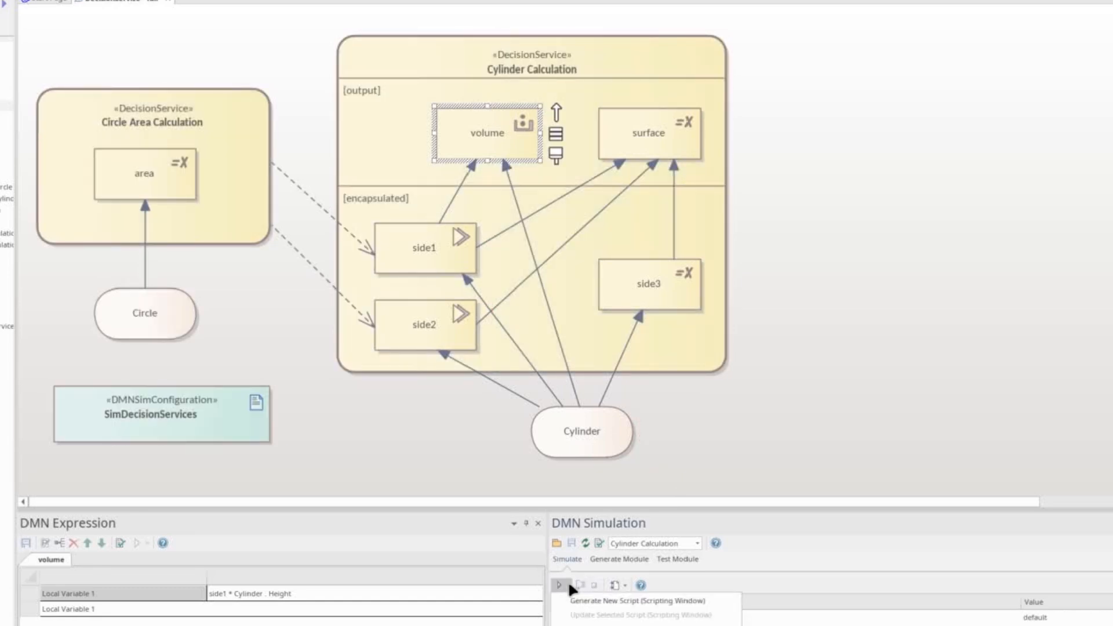
click(589, 601)
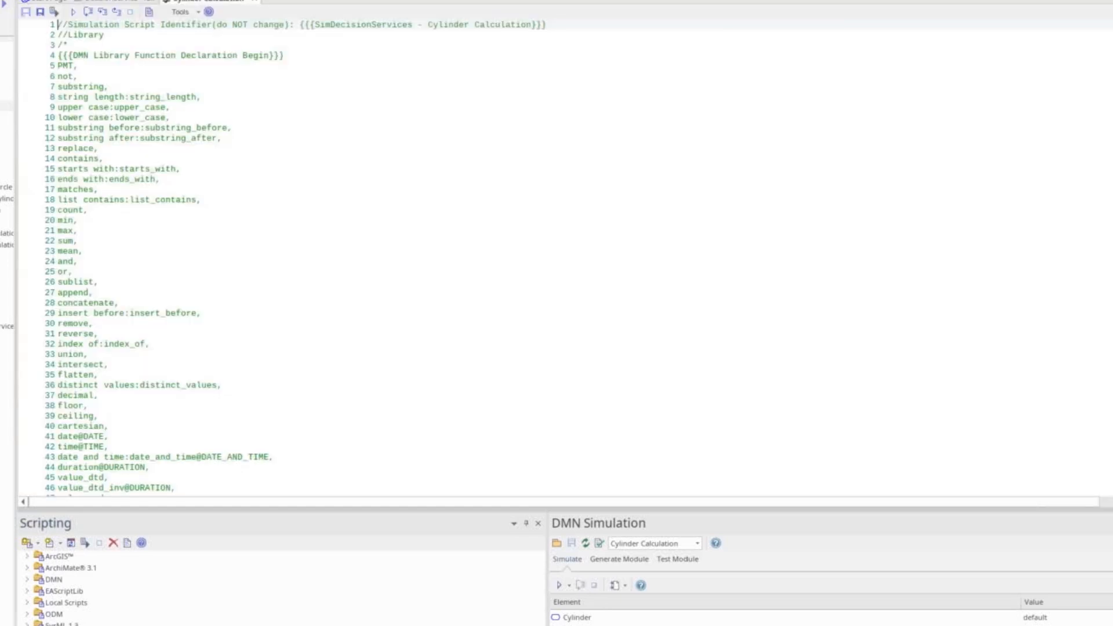
scroll(565, 258, down, 20)
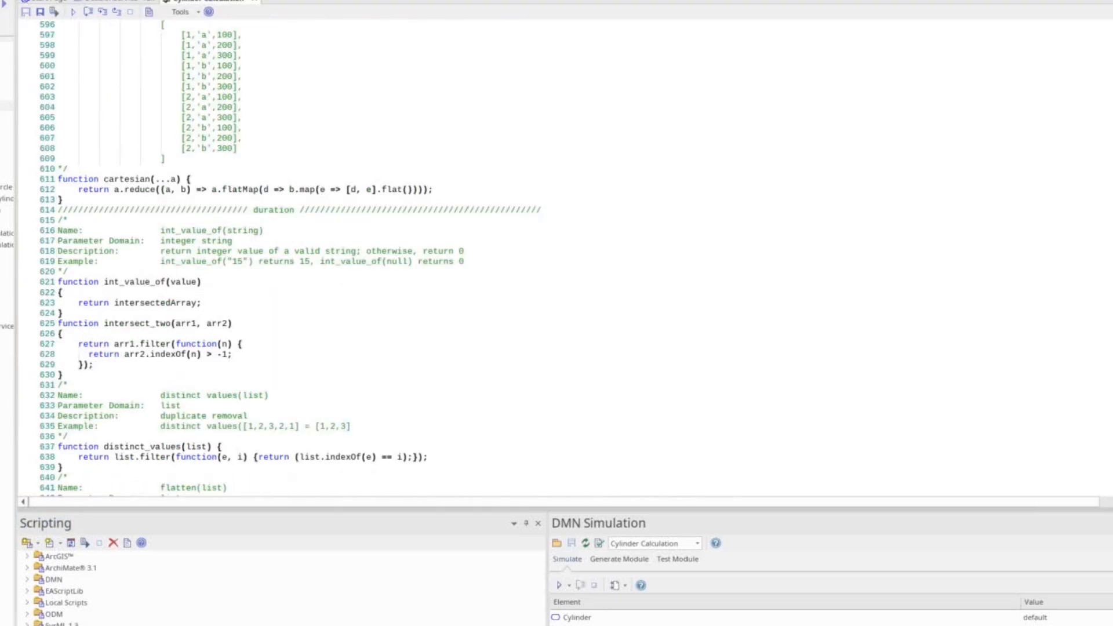
scroll(381, 239, up, 4)
scroll(324, 243, up, 14)
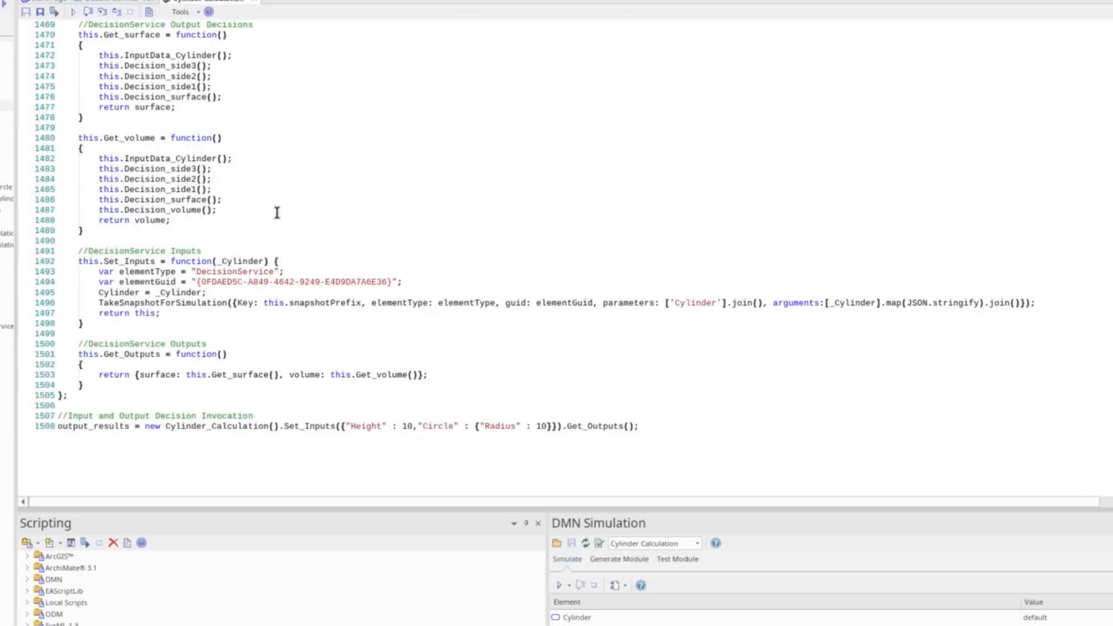
scroll(281, 204, up, 2)
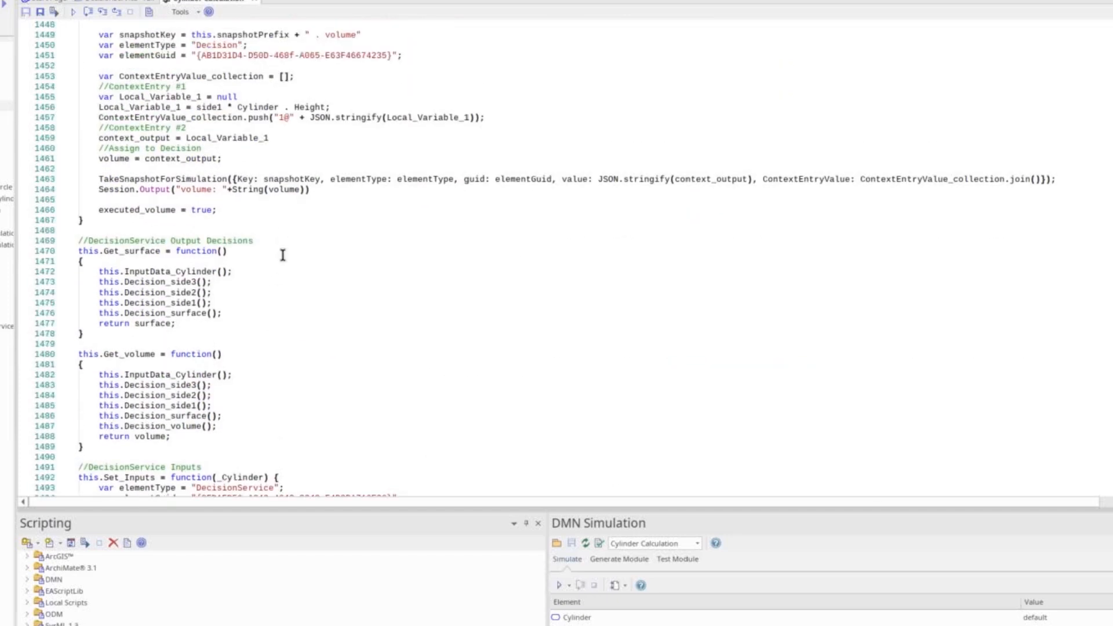
Set a breakpoint on line 1485, the Decision_side1 call inside Get_volume, in the generated script
click(216, 404)
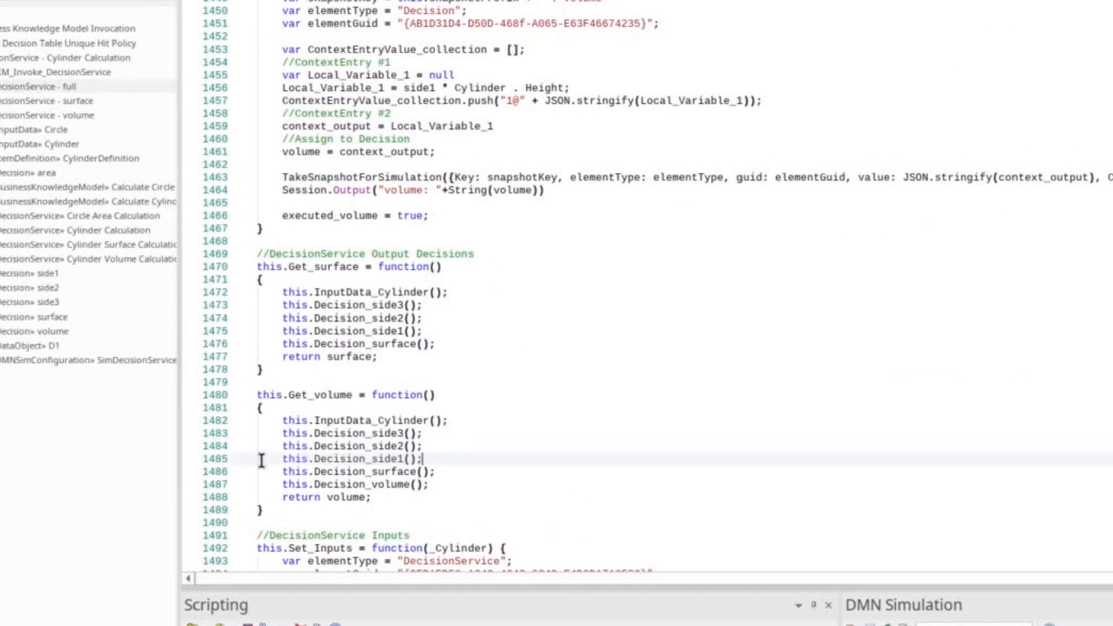
right_click(186, 453)
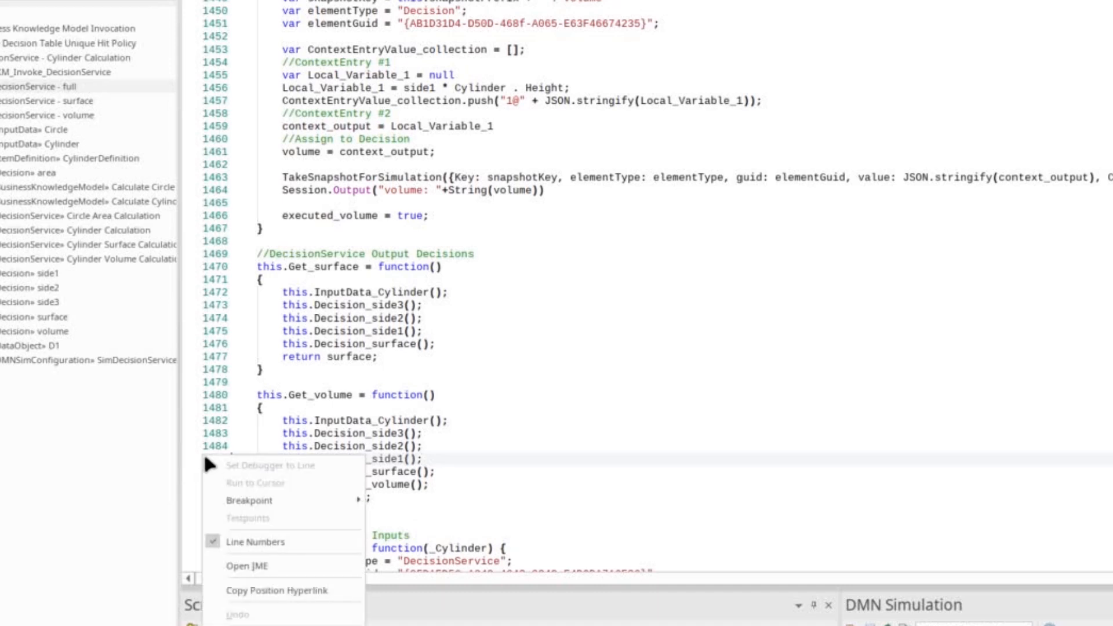
mouse_move(336, 498)
click(419, 504)
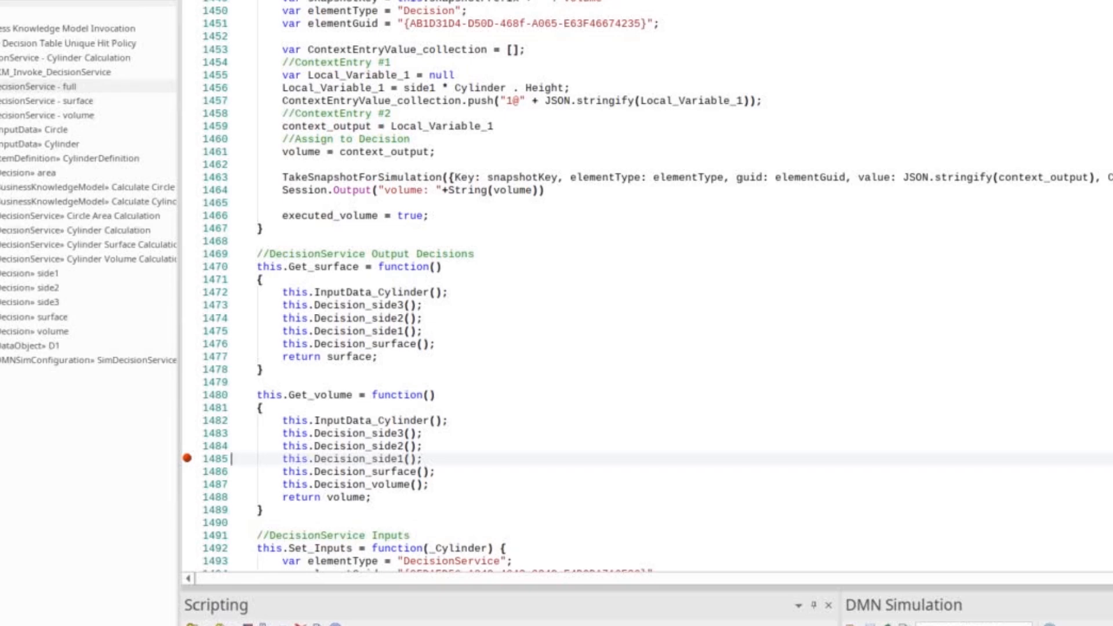
Run the selected Cylinder Calculation script as the DMN simulation
click(1049, 623)
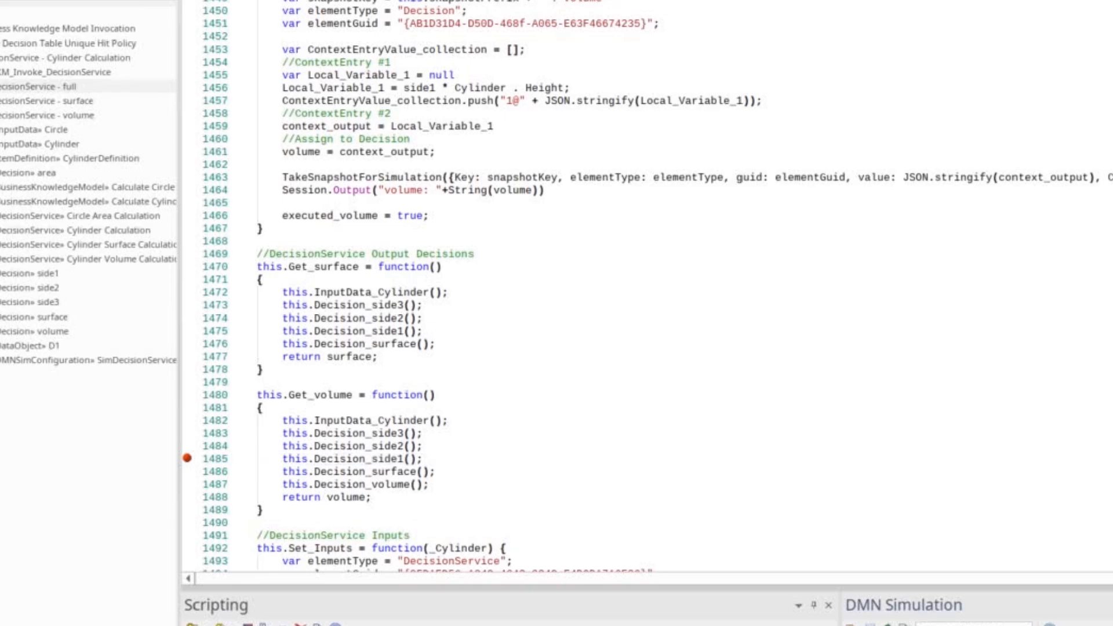
click(513, 498)
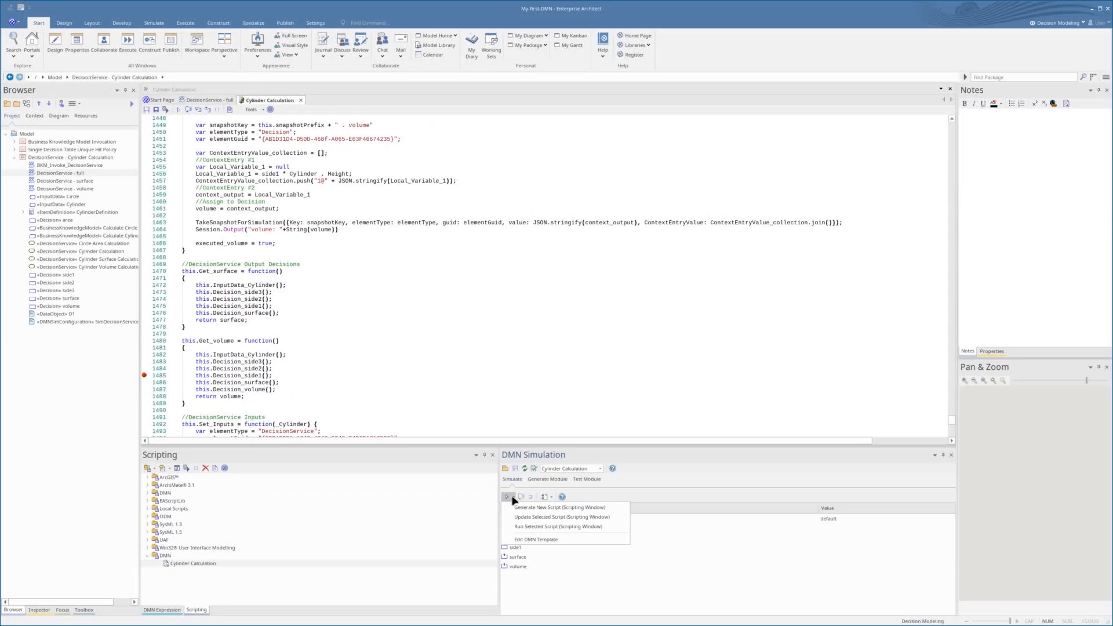
click(524, 526)
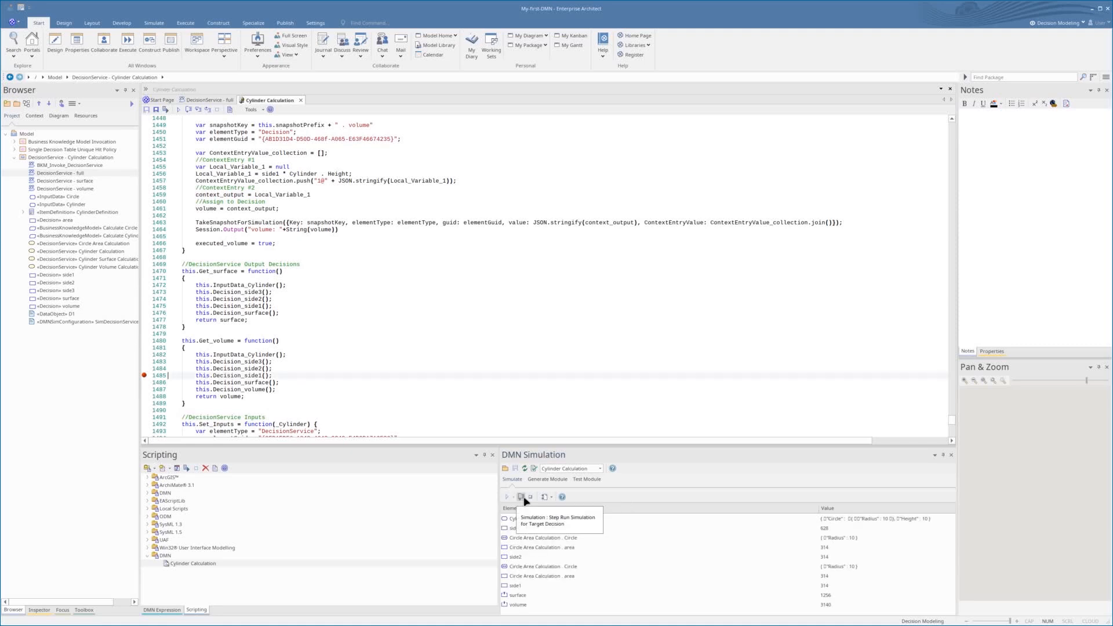
Step-run the Cylinder Calculation simulation through every input and decision up to surface and volume, and finish the run
click(522, 497)
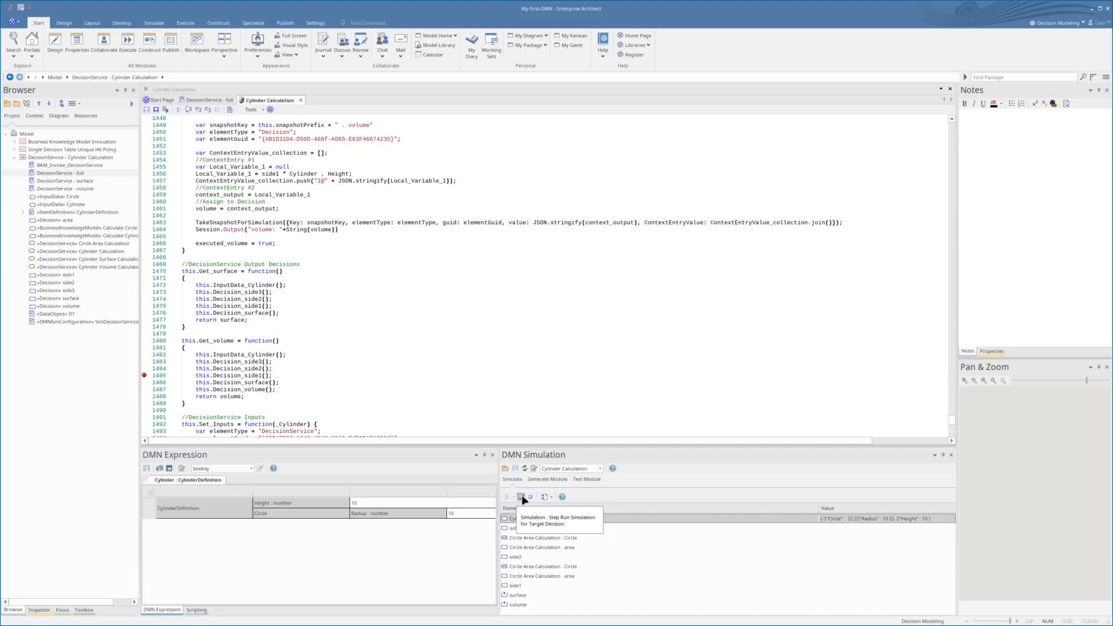
click(523, 498)
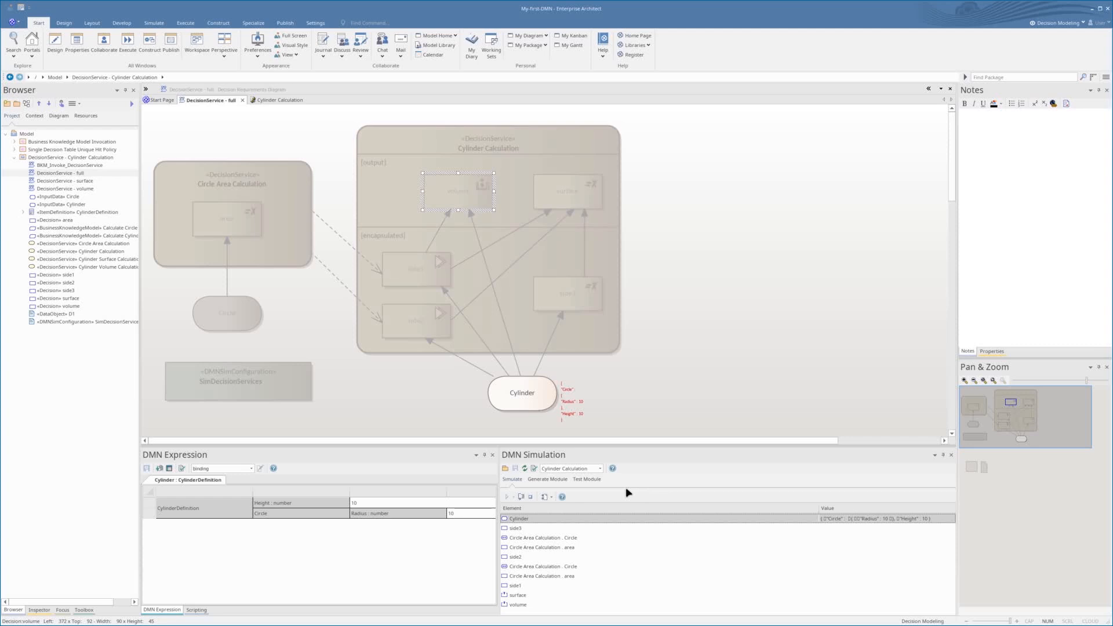
click(521, 497)
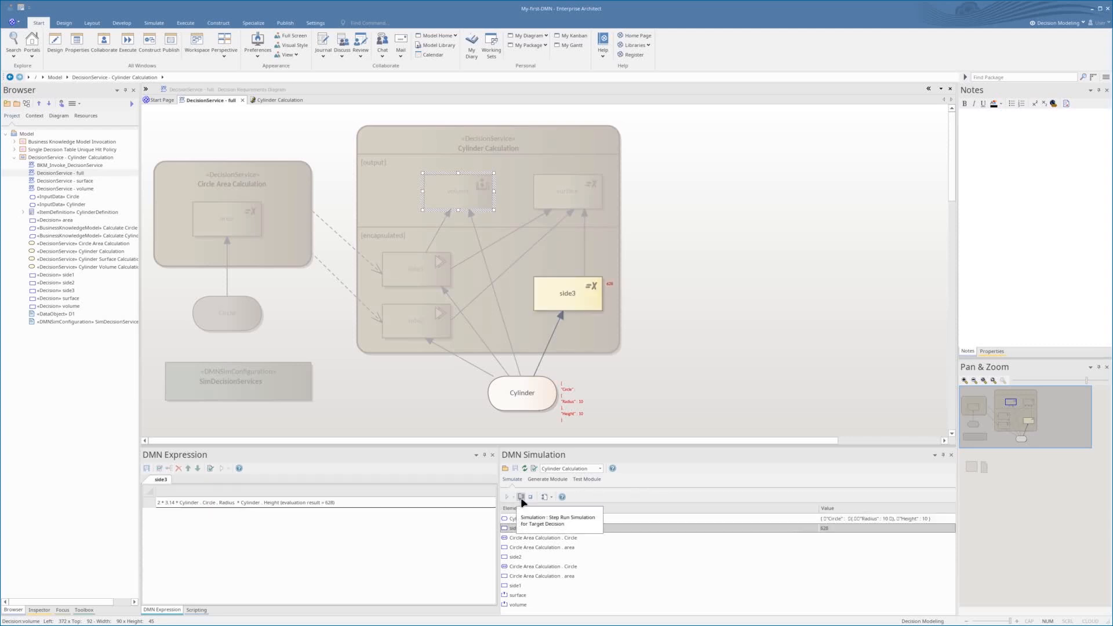
click(521, 497)
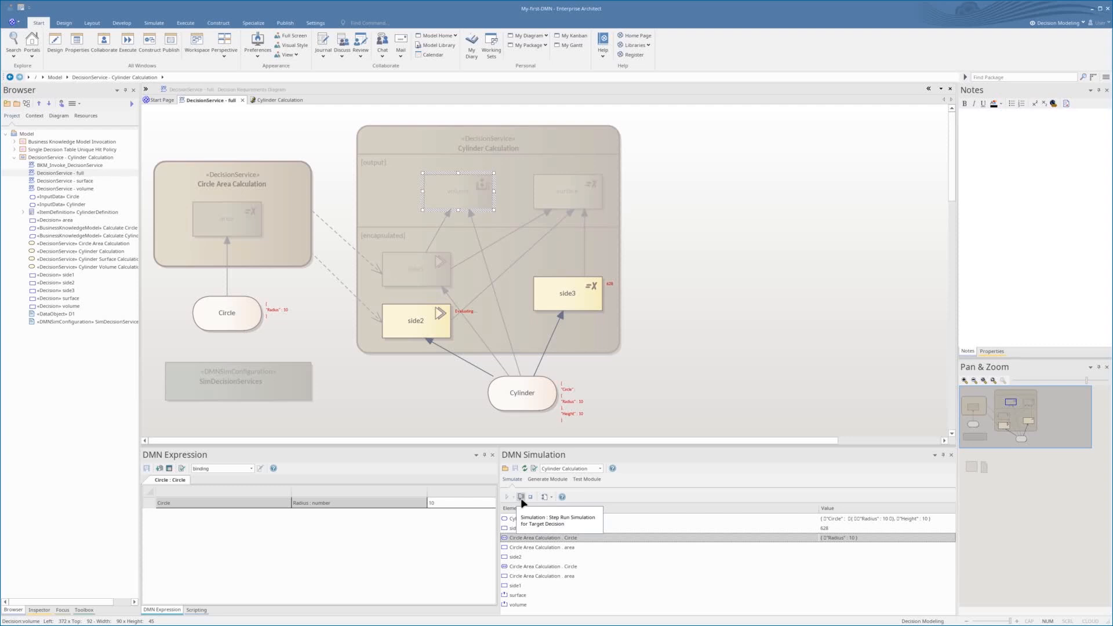
click(521, 496)
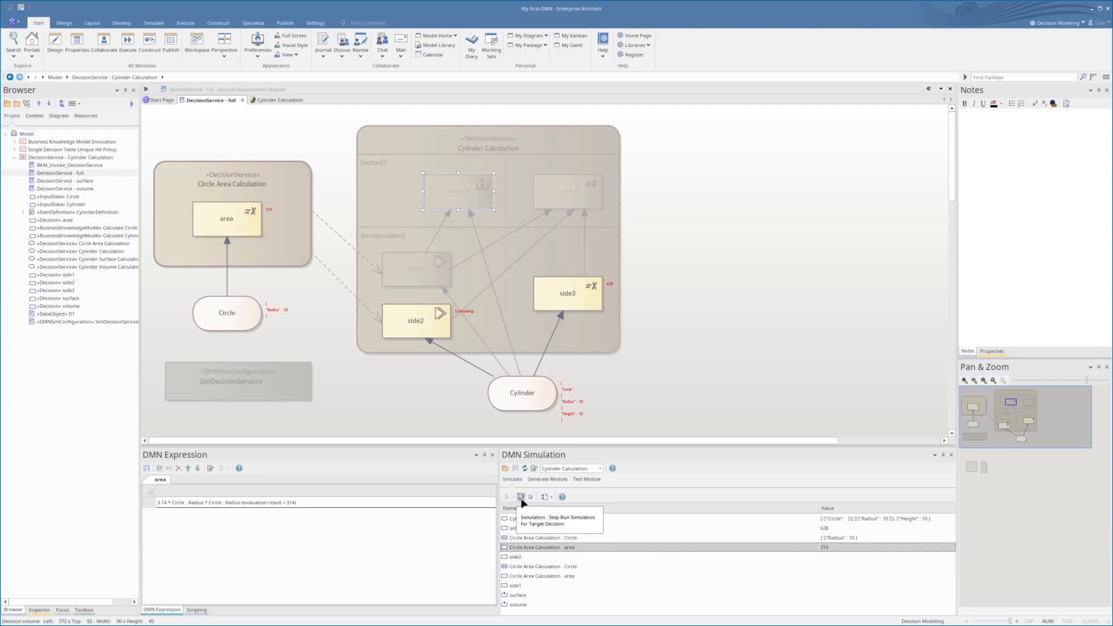
click(521, 497)
click(521, 496)
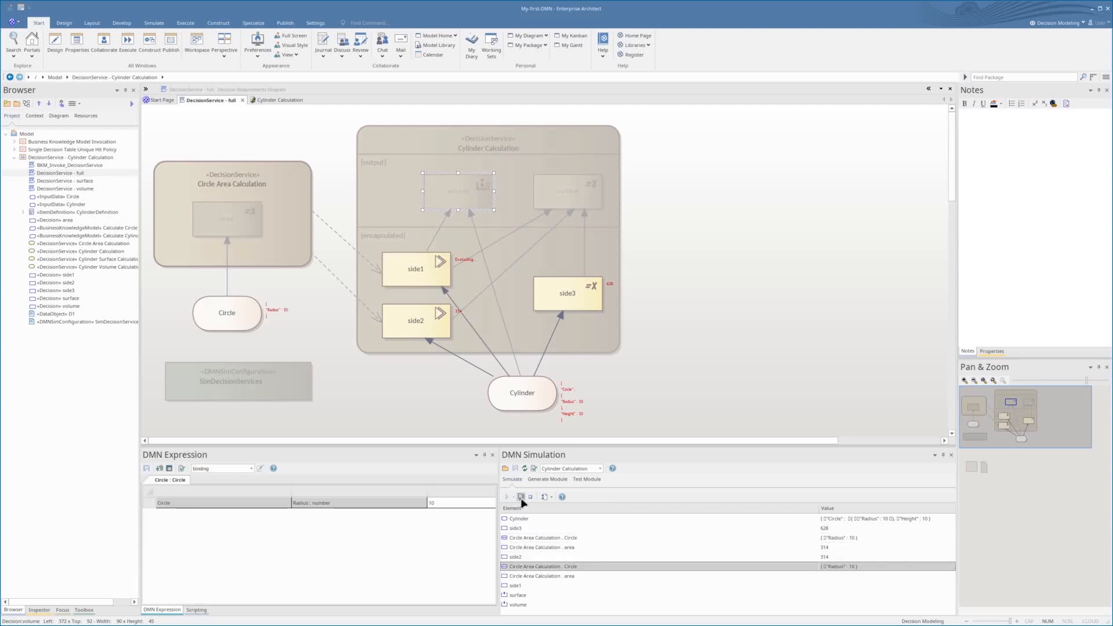
click(521, 498)
click(521, 499)
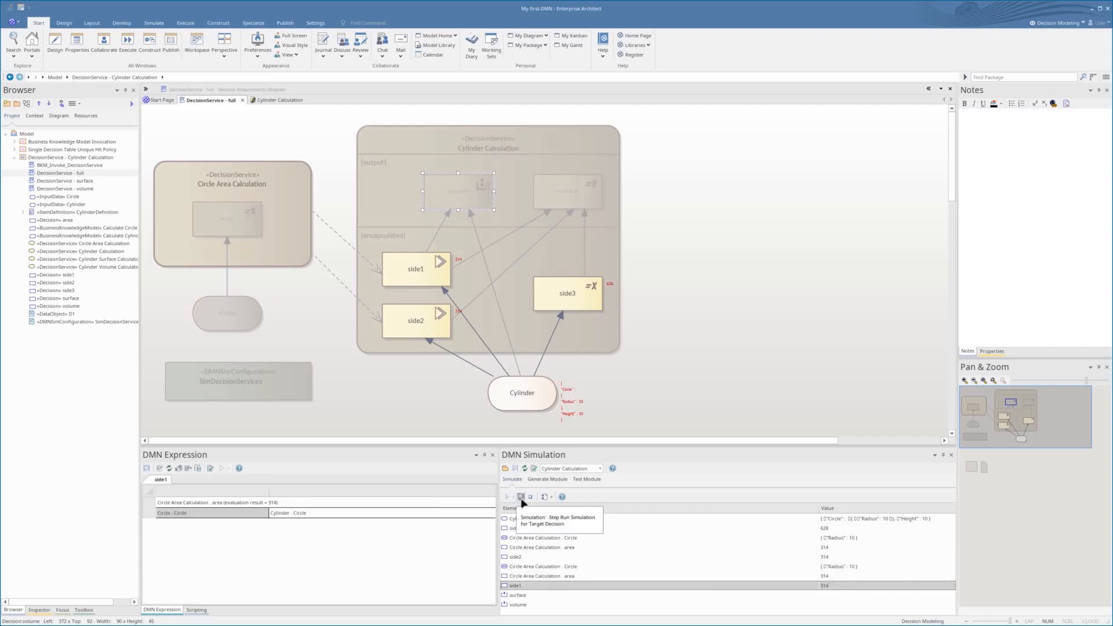
click(521, 497)
click(521, 497)
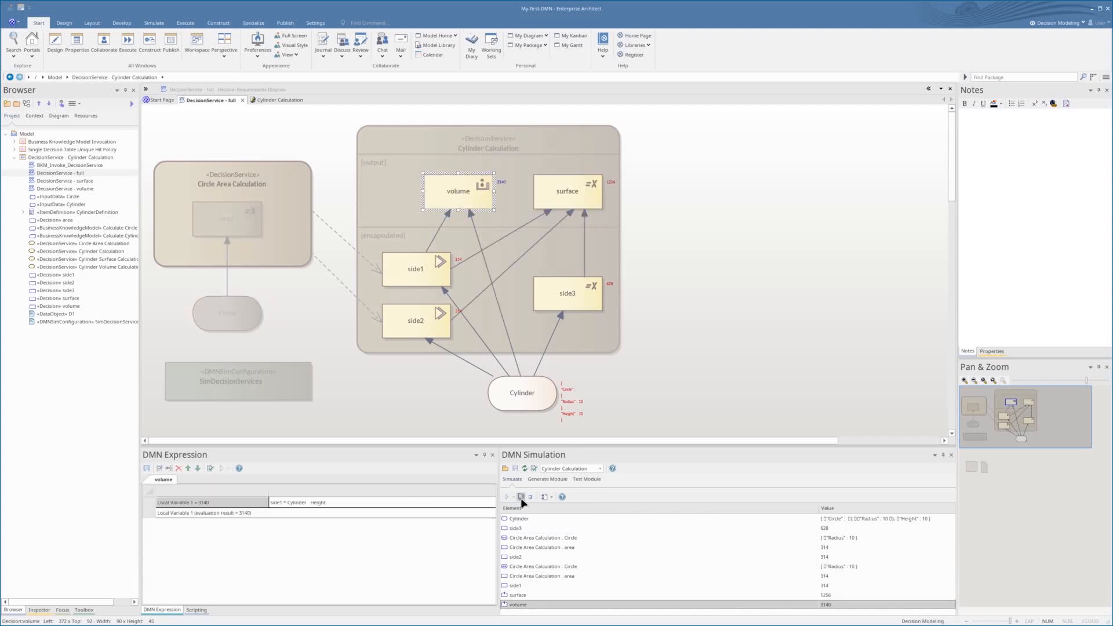
click(521, 497)
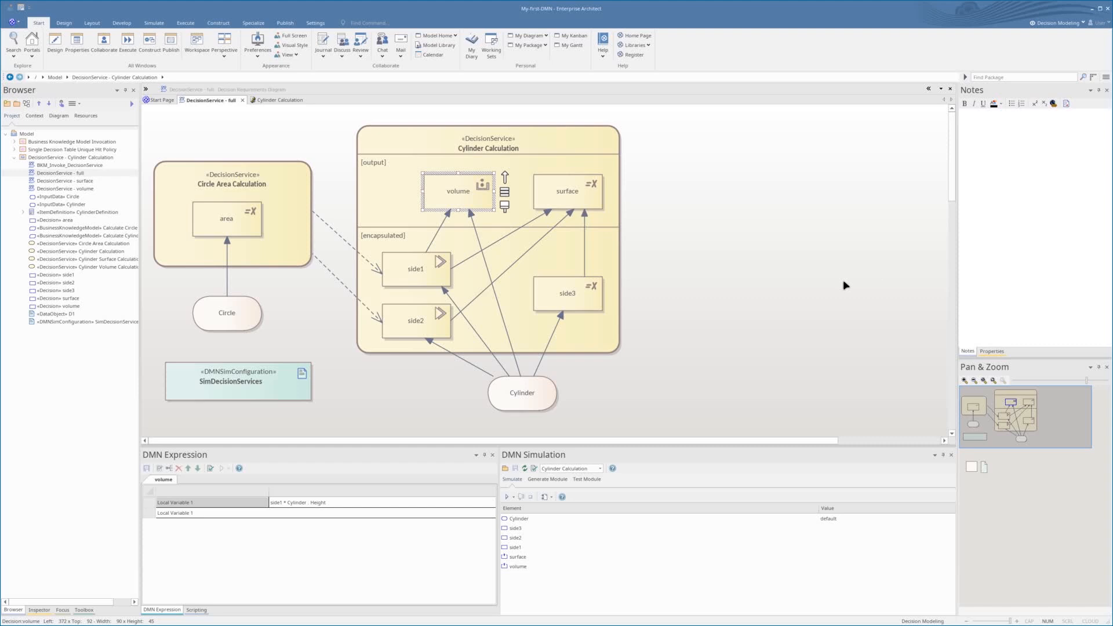
Reopen the generated Cylinder Calculation script and review its decision service inputs, outputs and invocation code
click(192, 612)
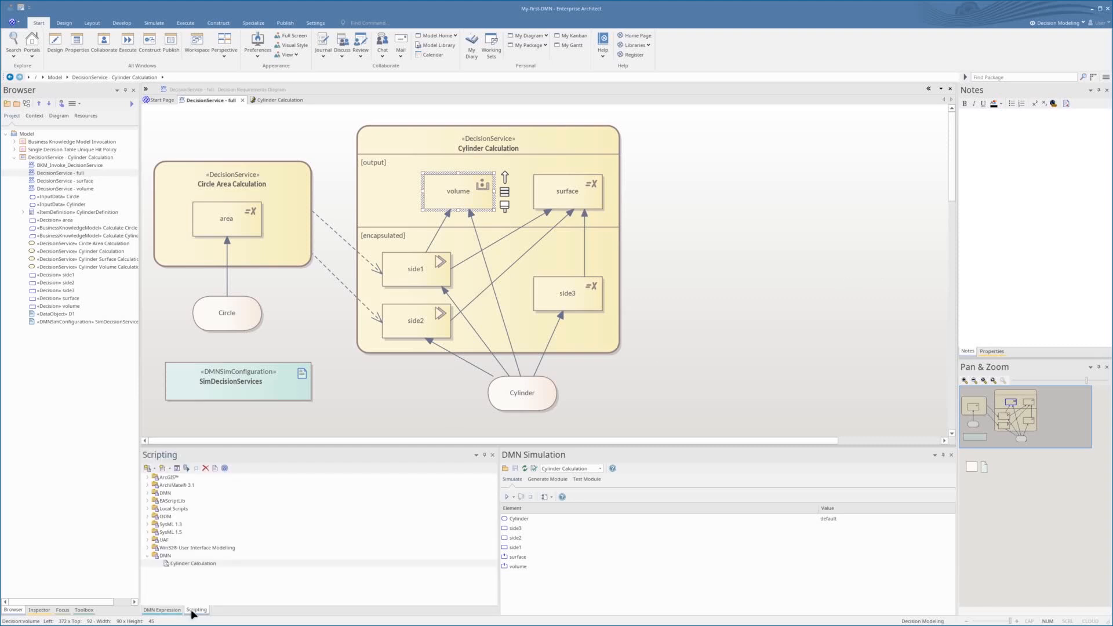
double_click(205, 564)
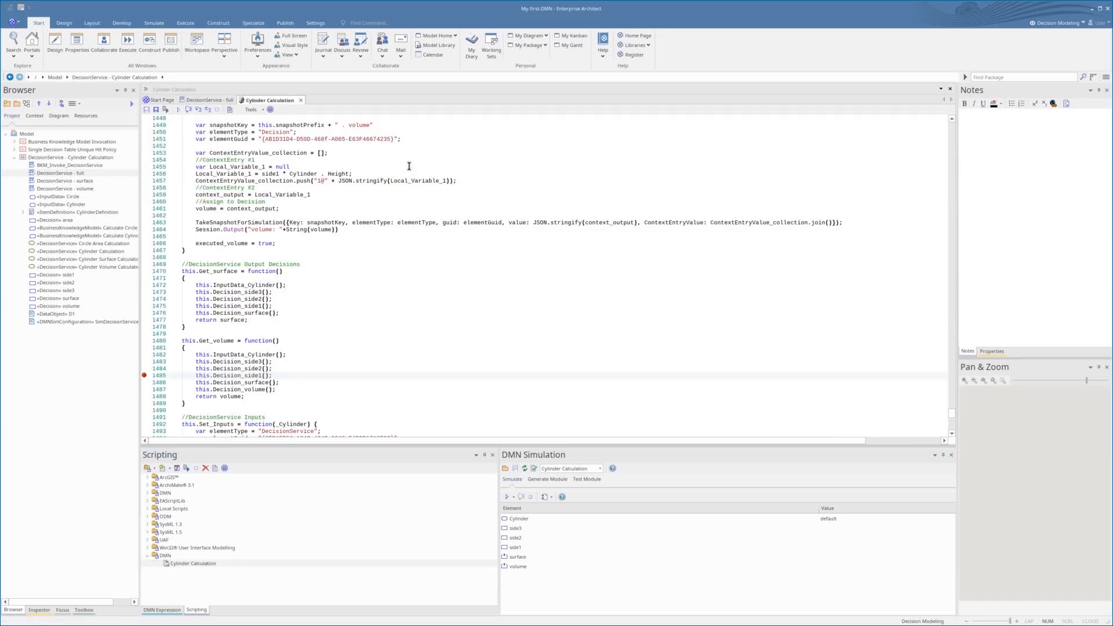
scroll(409, 237, down, 5)
scroll(402, 317, up, 20)
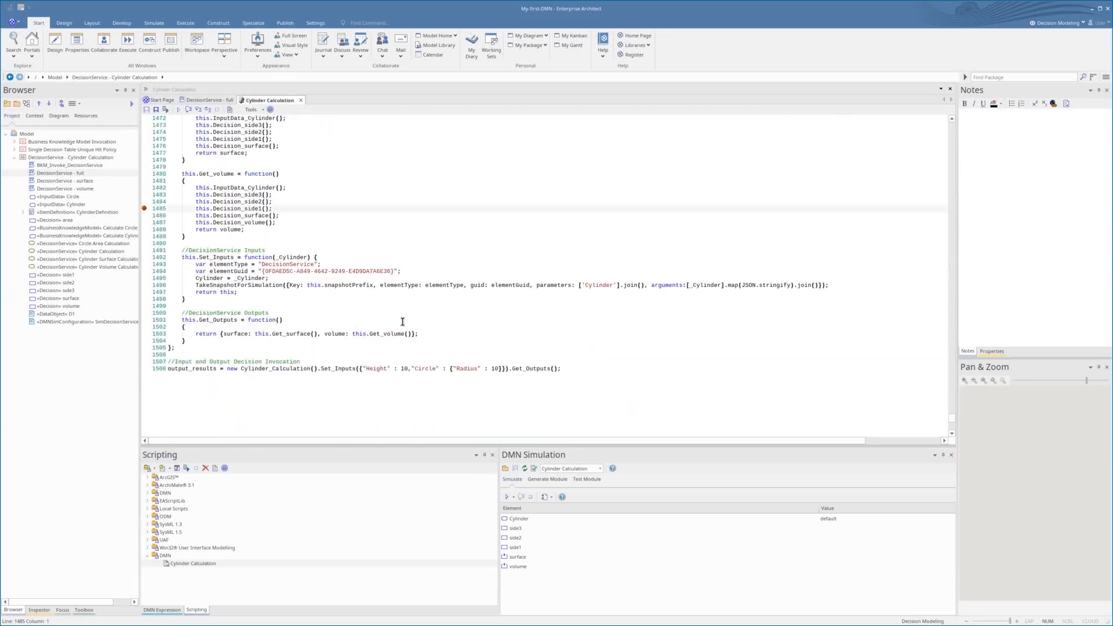
scroll(393, 303, up, 20)
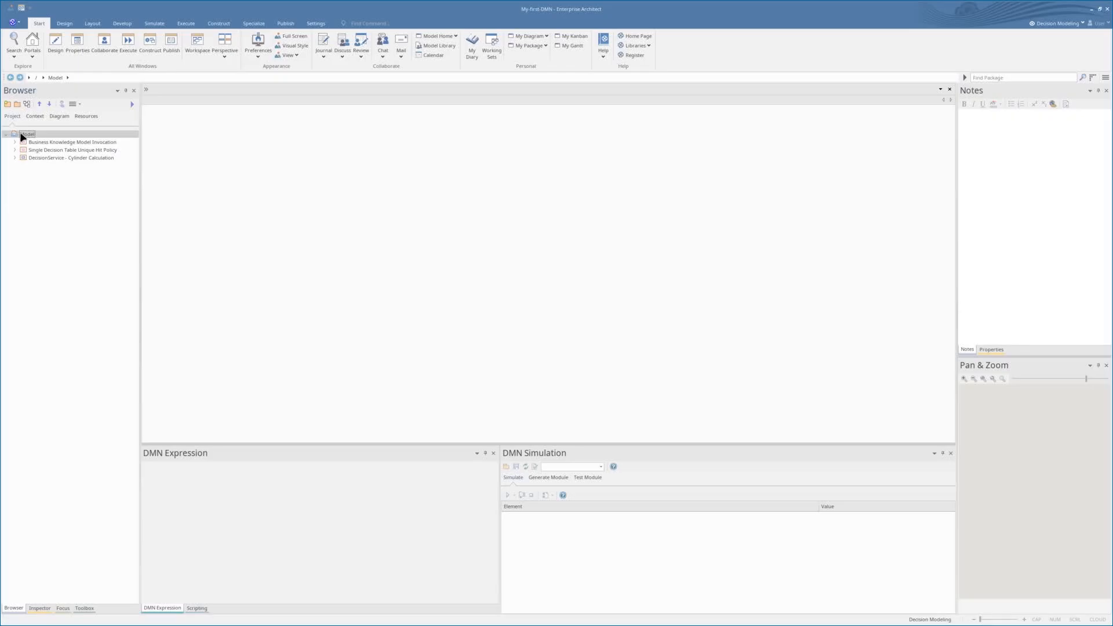
Create a Decision List example model from the DMN decision patterns under Model, and open its DMN - List diagram
right_click(21, 136)
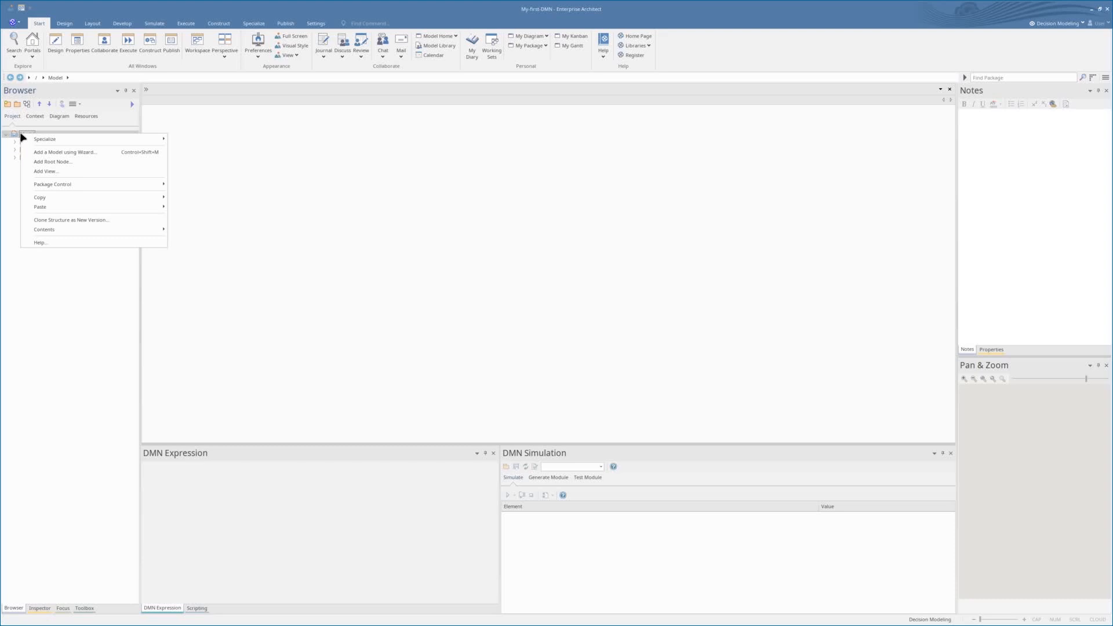
click(53, 157)
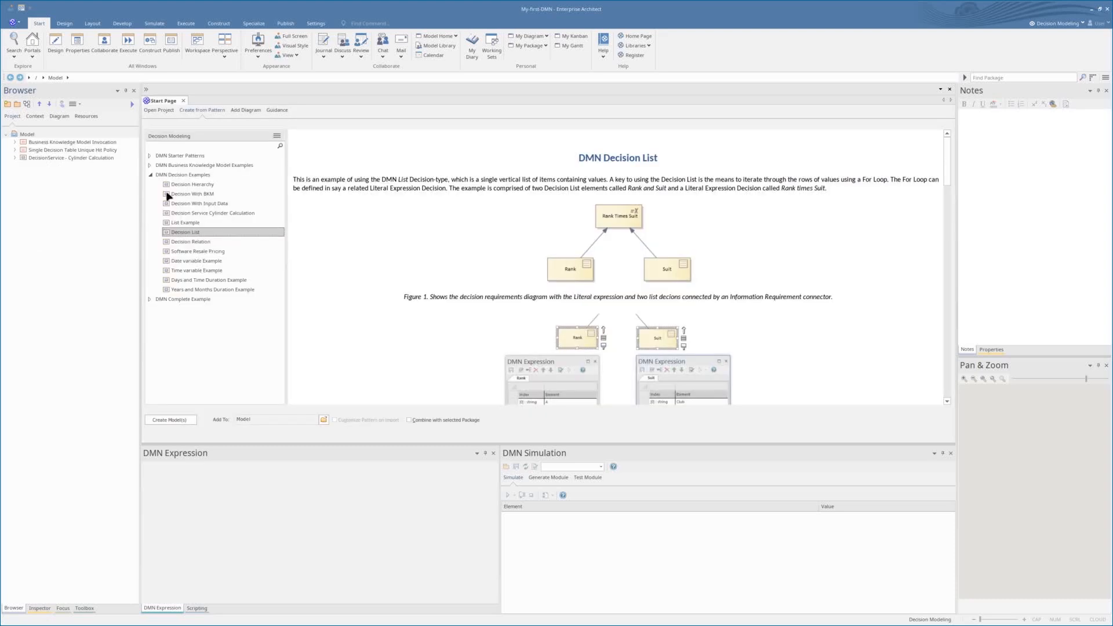
click(181, 421)
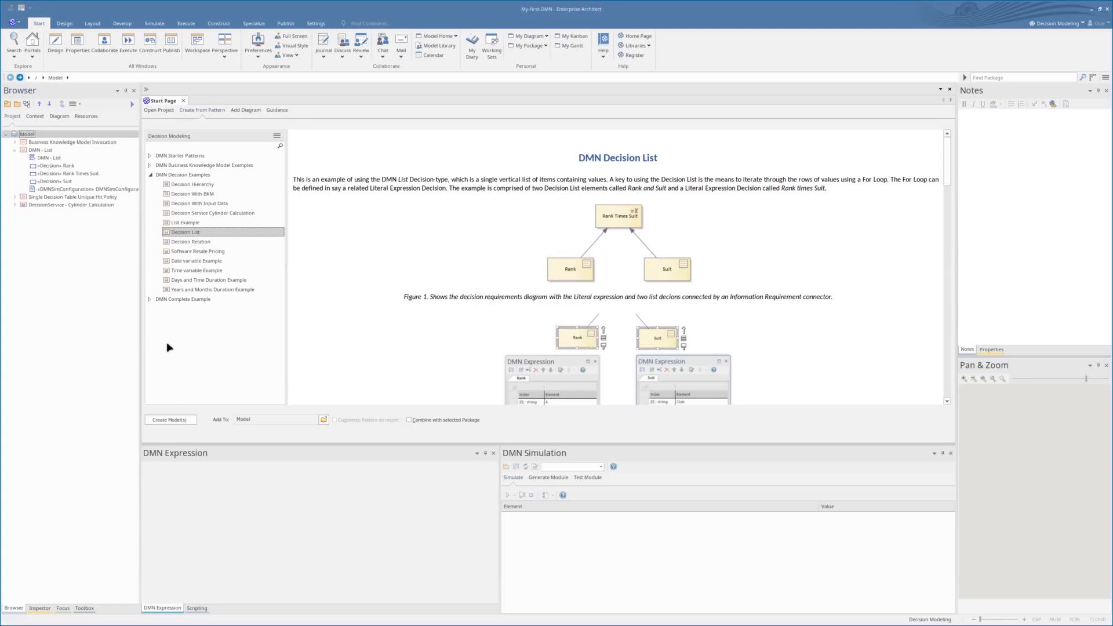
double_click(35, 156)
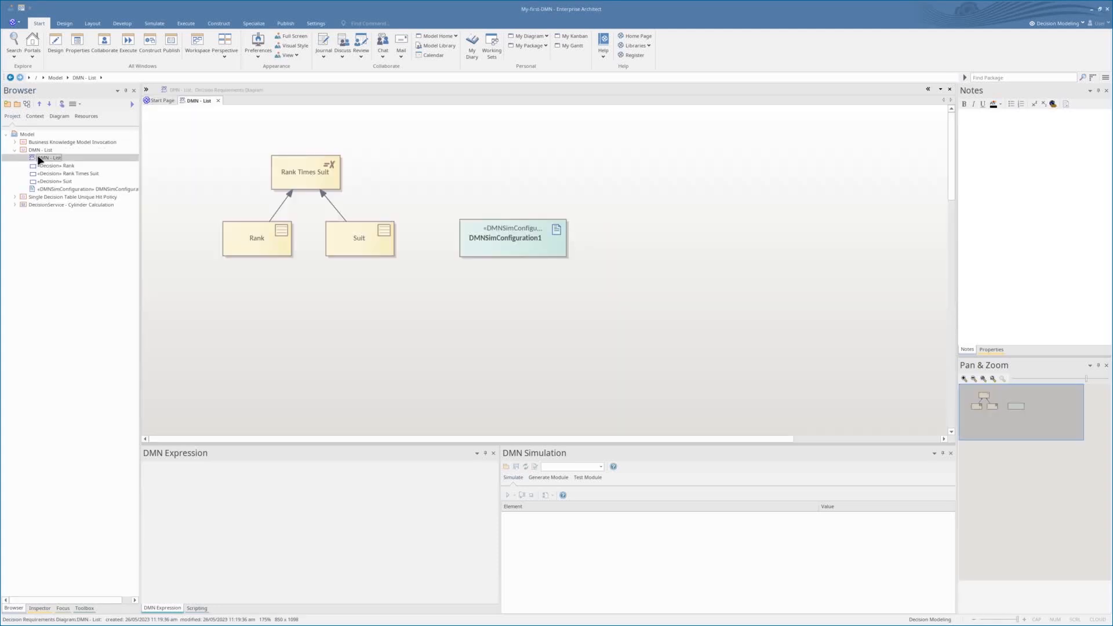
Enlarge the expression area to examine the Rank decision's list entries, and view the Suit decision's list
click(258, 244)
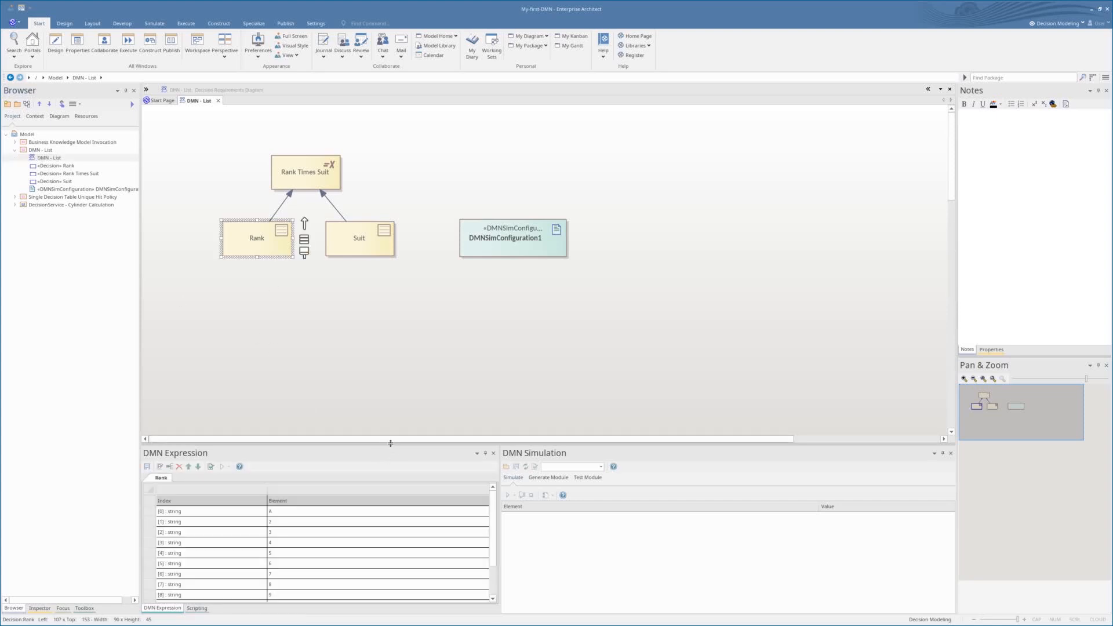
drag(390, 443, 379, 369)
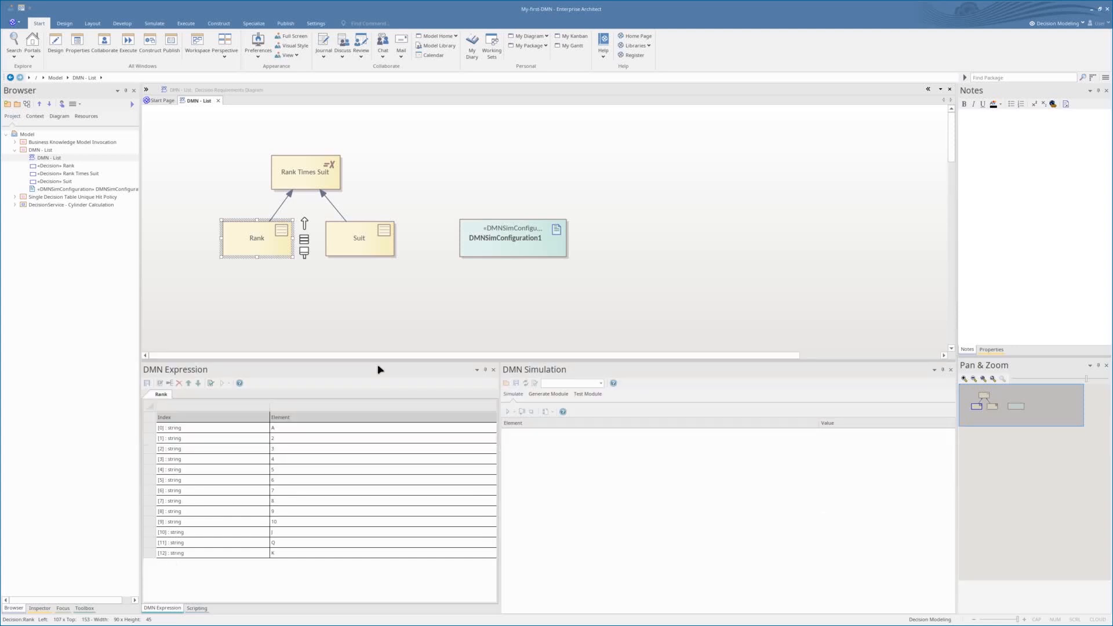
click(284, 430)
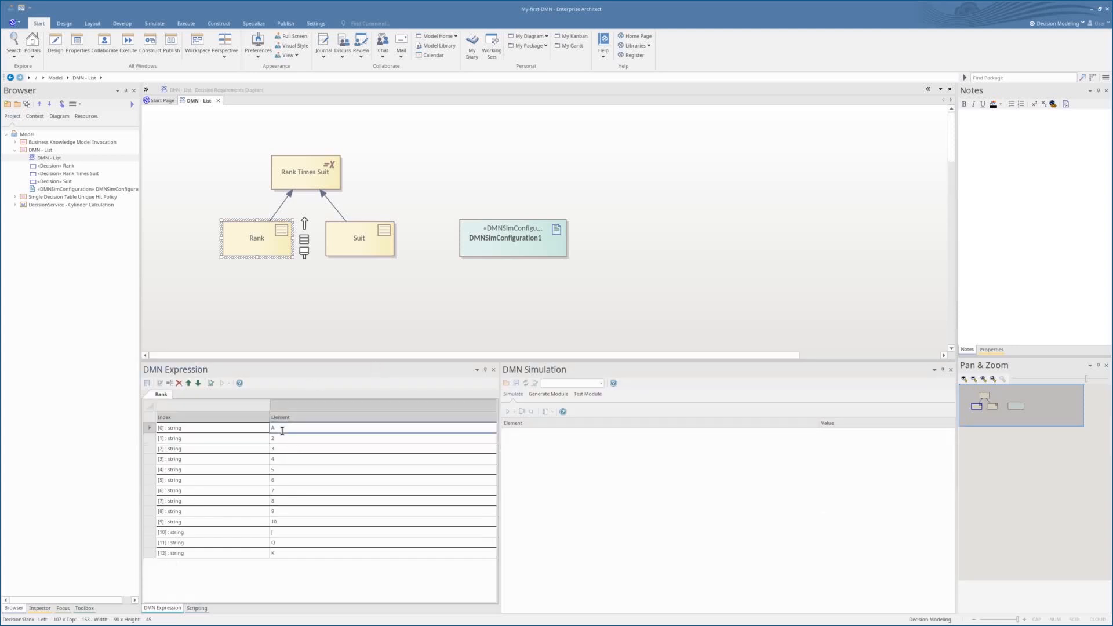
click(284, 441)
click(285, 450)
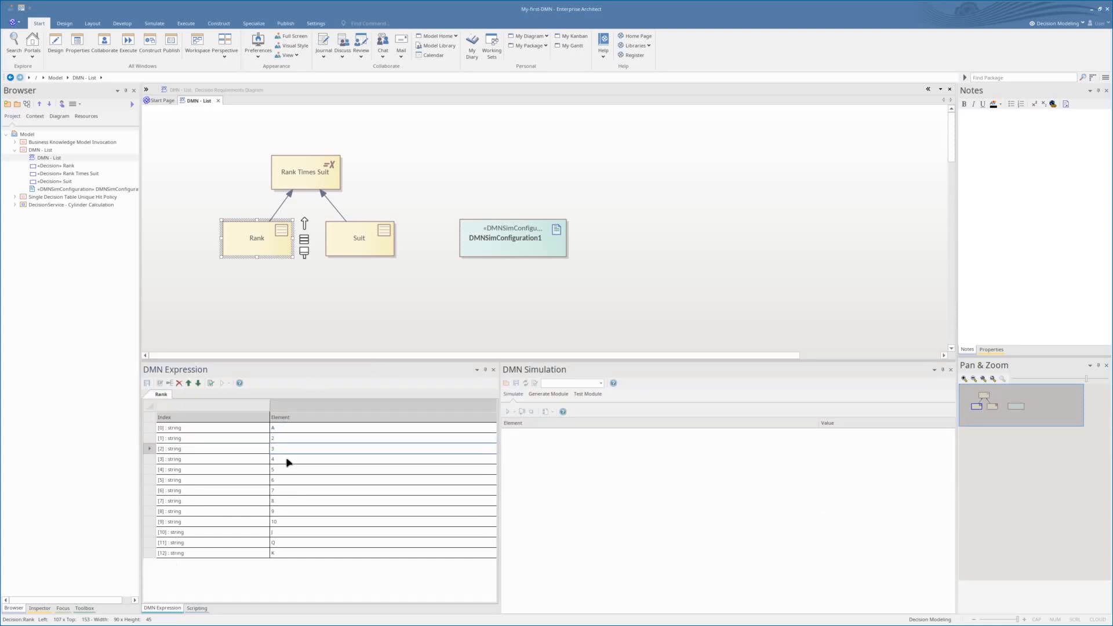
click(287, 460)
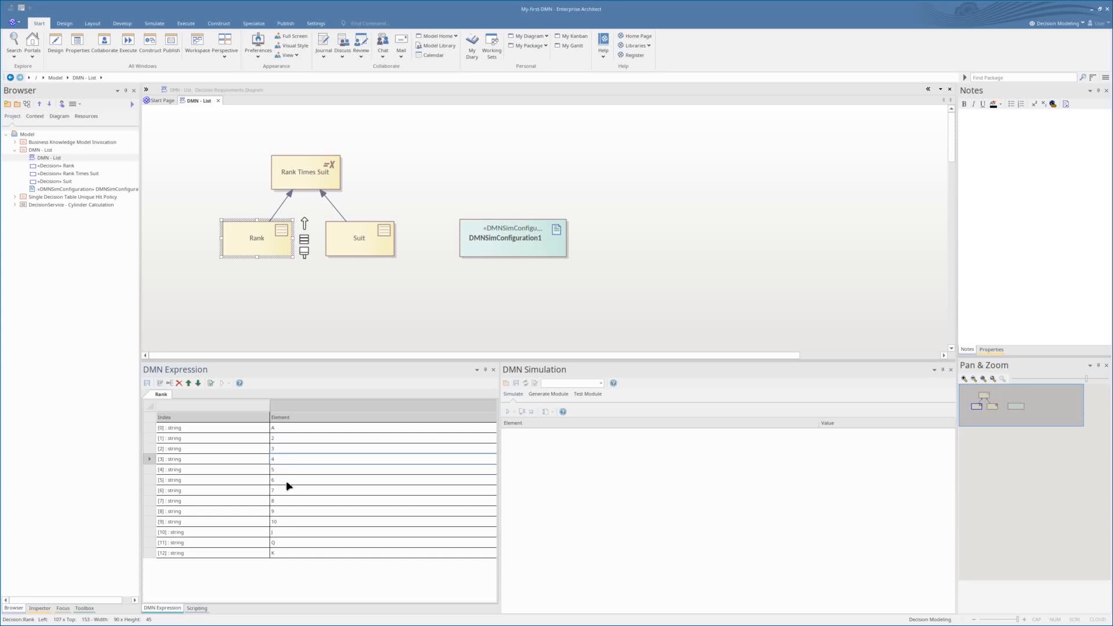
click(284, 522)
click(286, 532)
click(287, 543)
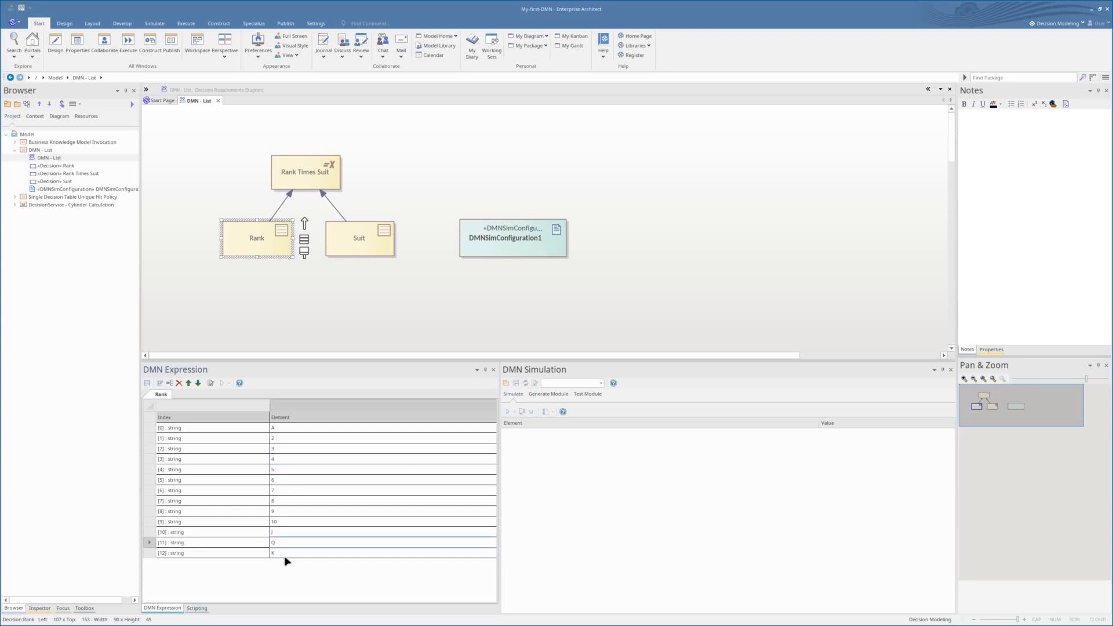
click(287, 553)
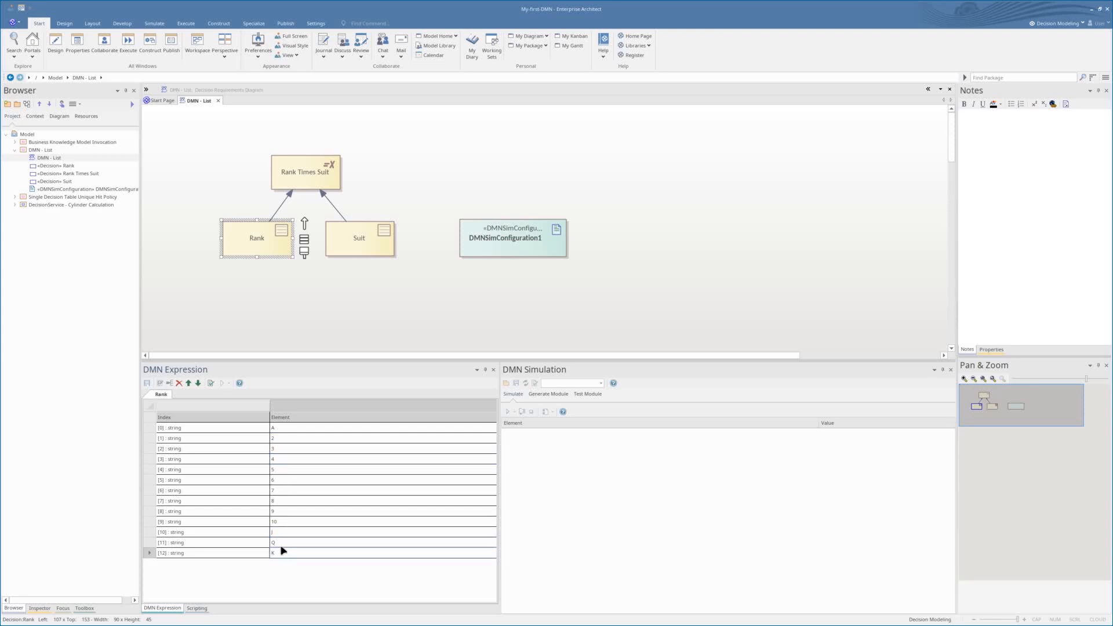
click(361, 247)
Load DMNSimConfiguration1 for simulation, check its Suit, Rank and Rank Times Suit elements, and inspect the Rank Times Suit expression
click(510, 239)
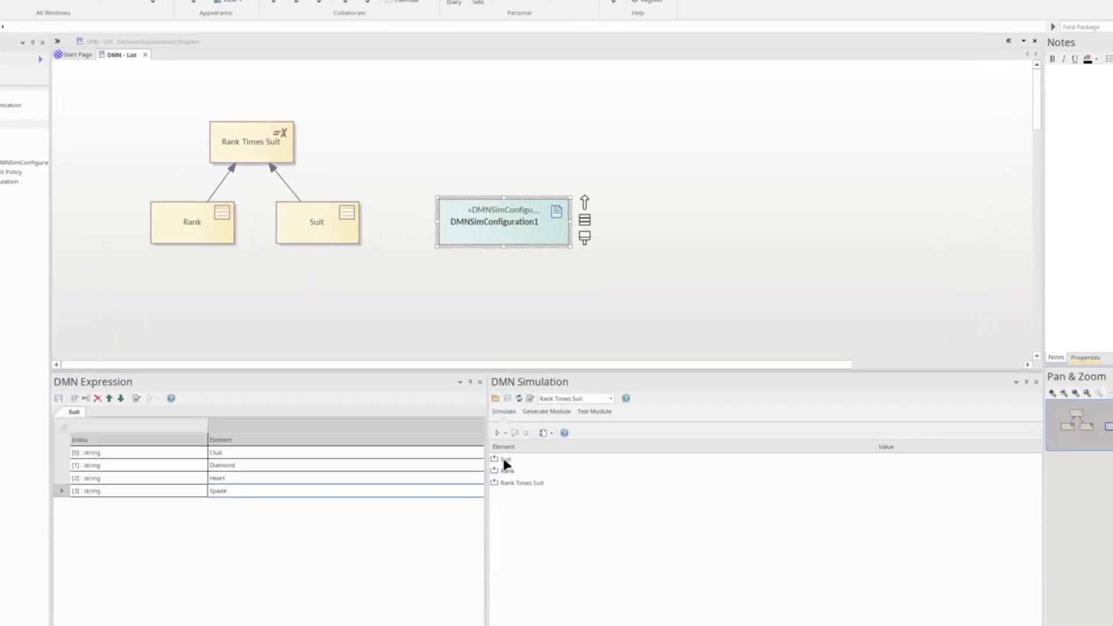
click(514, 433)
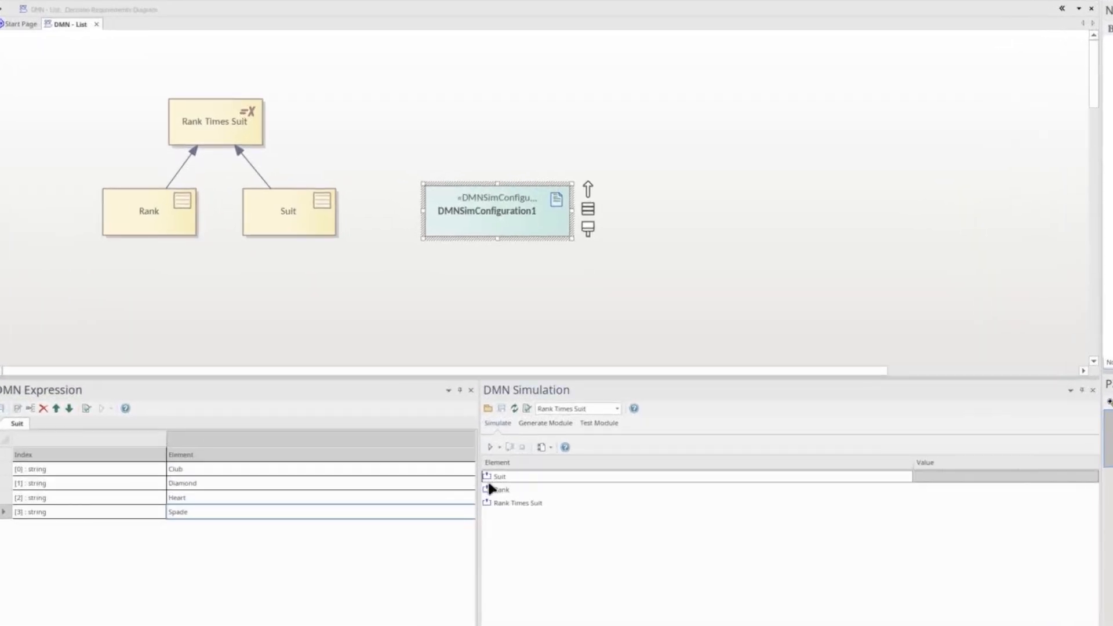
click(493, 489)
click(496, 501)
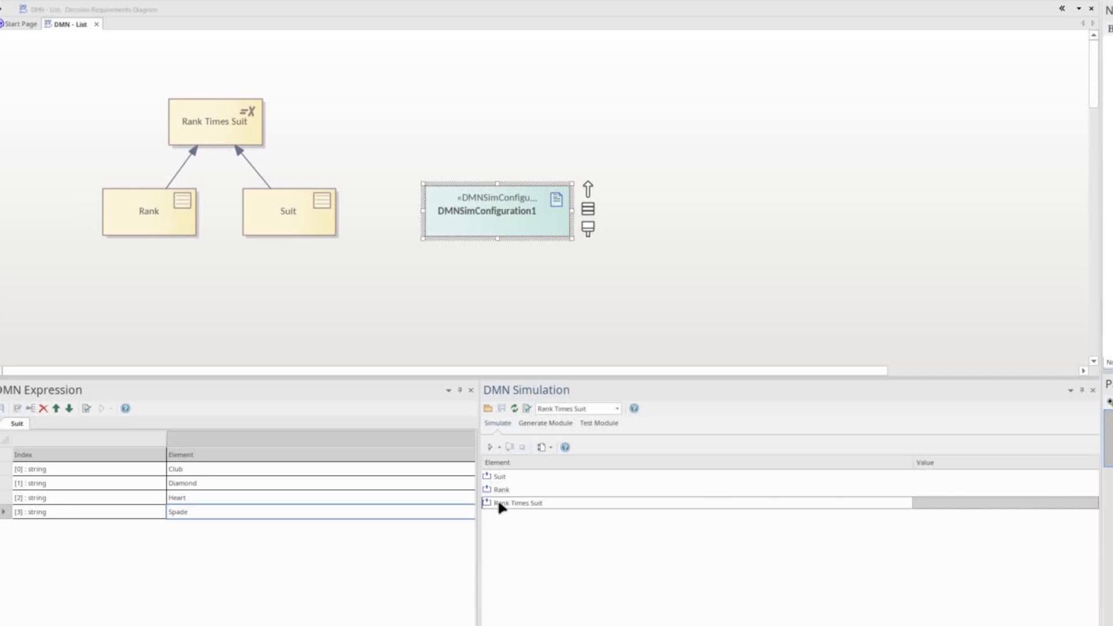
click(250, 127)
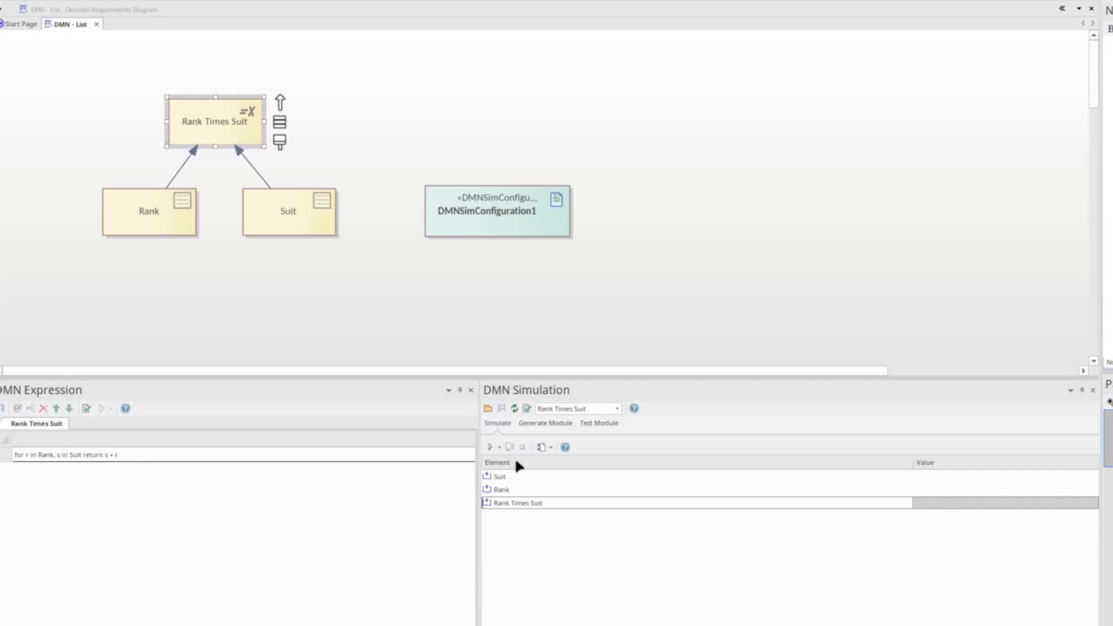
Generate a new simulation script for the Rank Times Suit decision
click(491, 446)
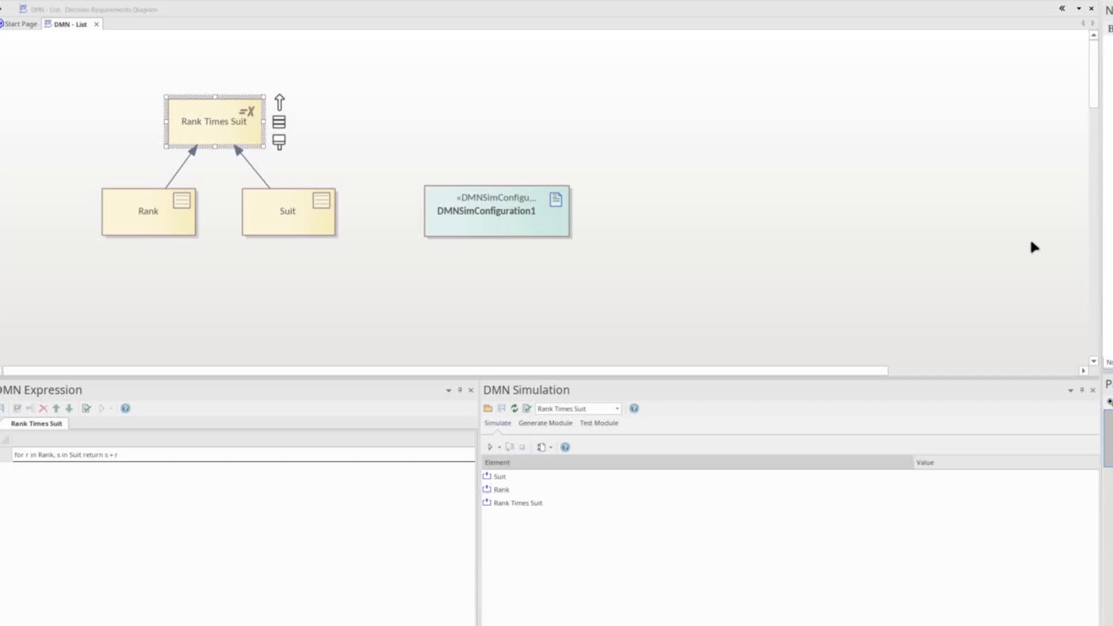
click(499, 448)
click(509, 460)
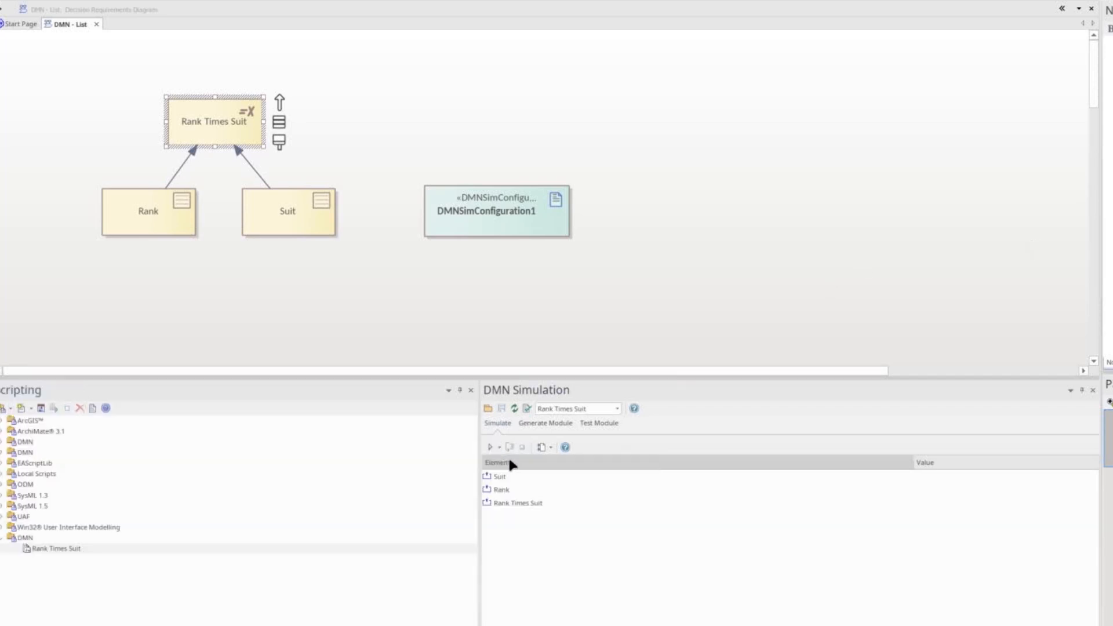
Open the Rank Times Suit script and examine the list_output arrays in the Rank and Suit decision functions
double_click(47, 548)
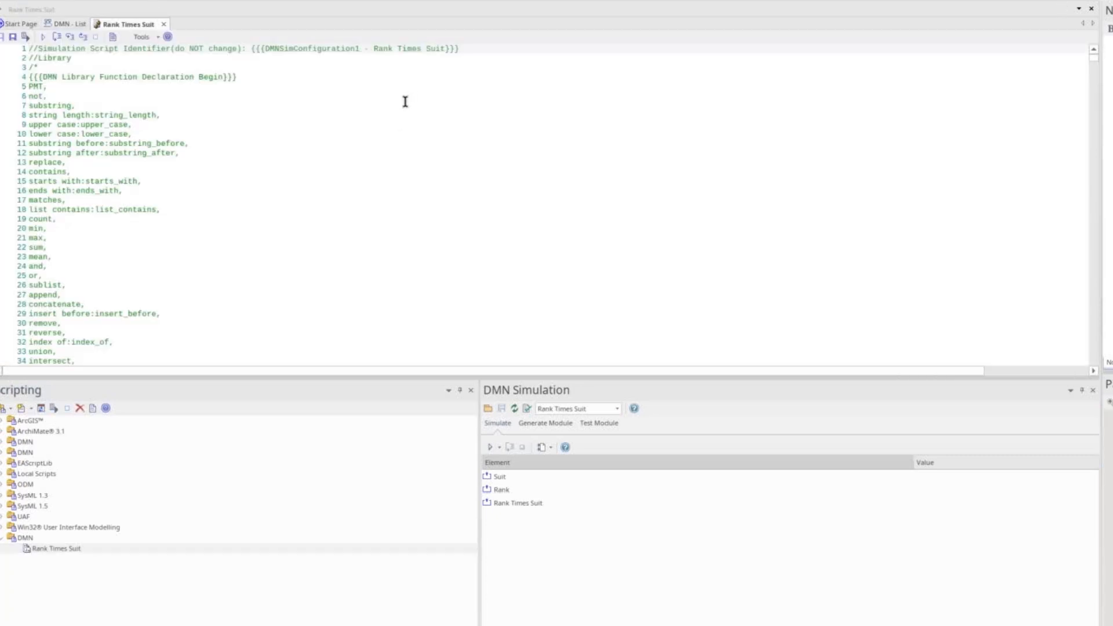
scroll(377, 127, down, 10)
scroll(365, 214, down, 20)
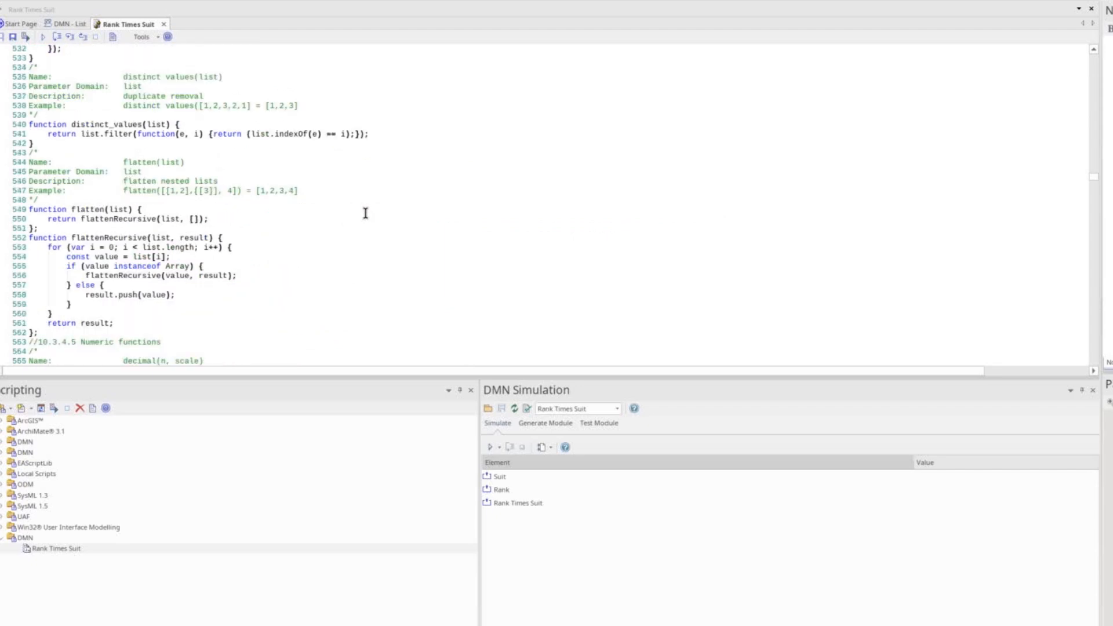
click(397, 117)
scroll(399, 125, up, 6)
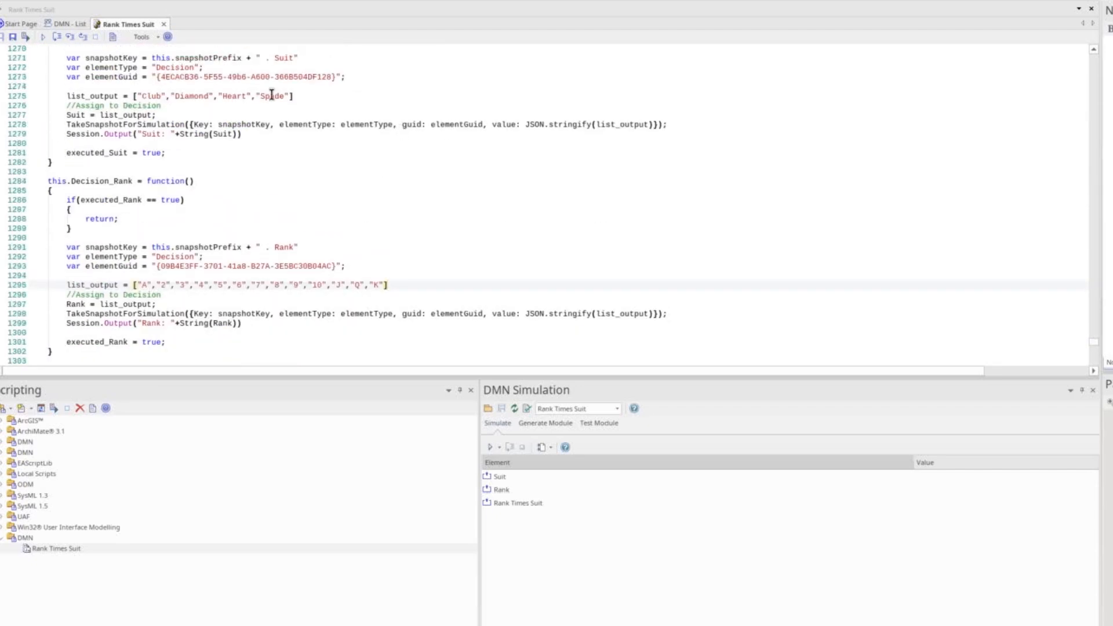
click(296, 96)
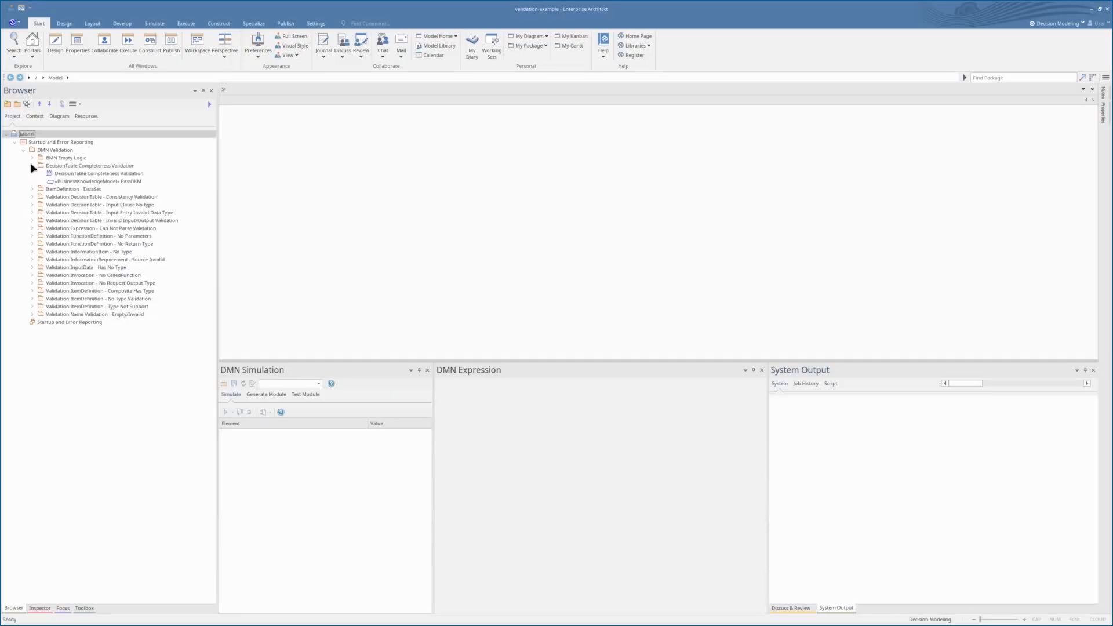
Open the DecisionTable Completeness Validation diagram and examine the Input 1 allowed range and each rule's range in PassBKM's decision table
double_click(71, 173)
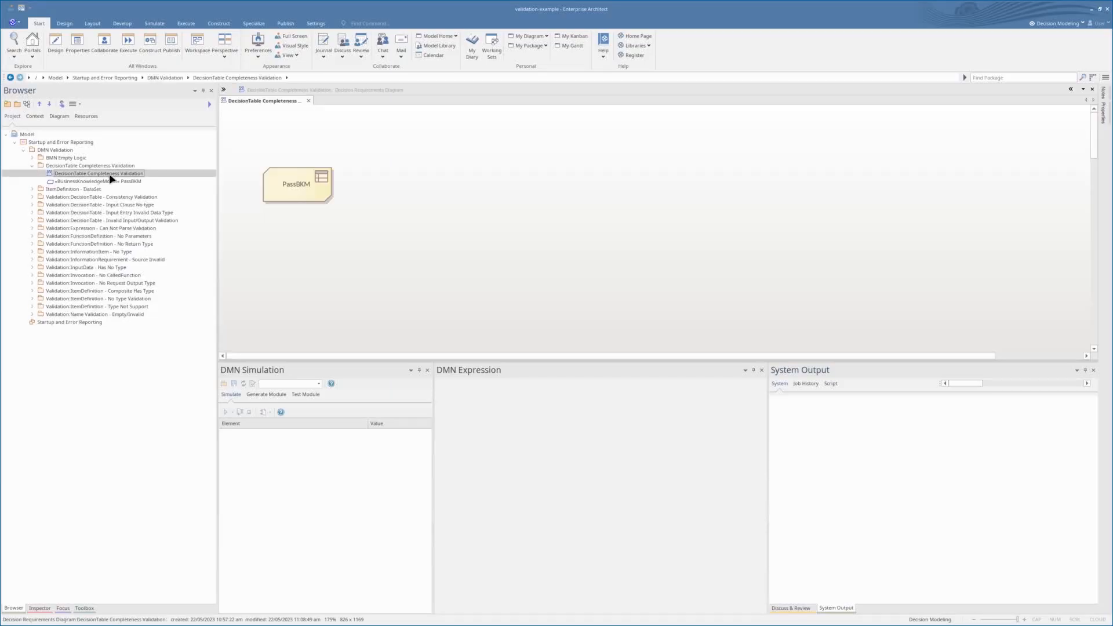
click(318, 186)
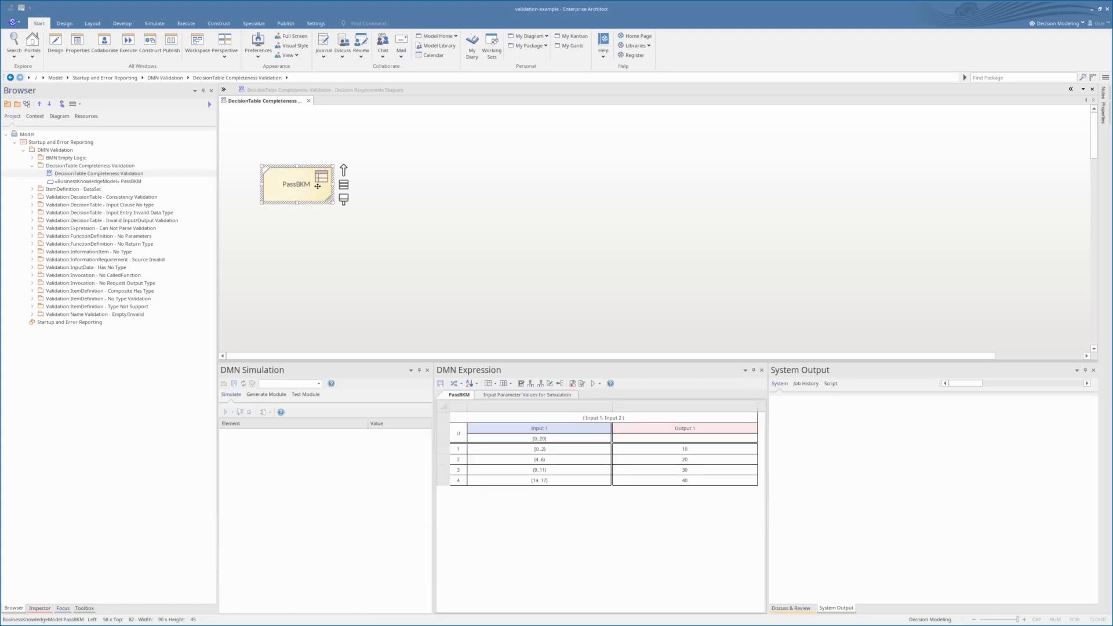
click(549, 439)
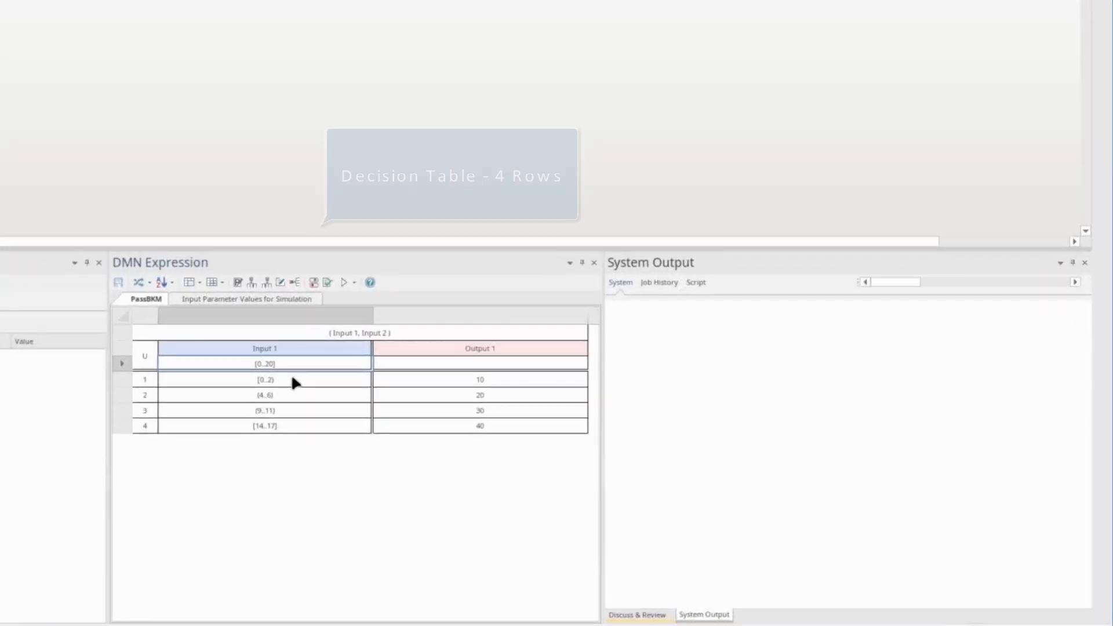
click(558, 449)
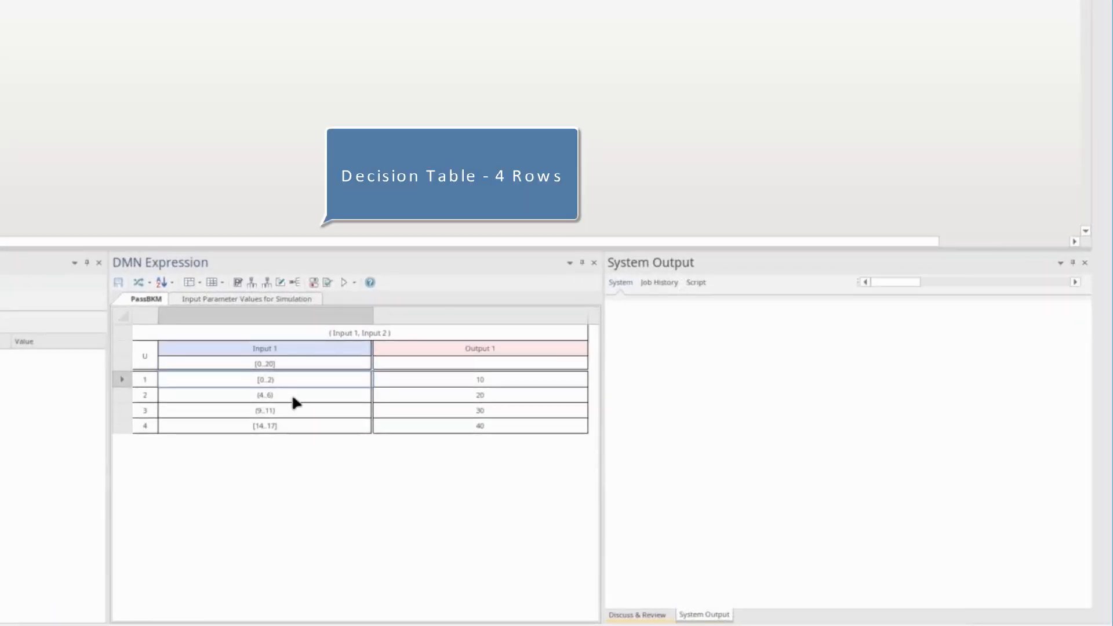
click(291, 395)
click(293, 409)
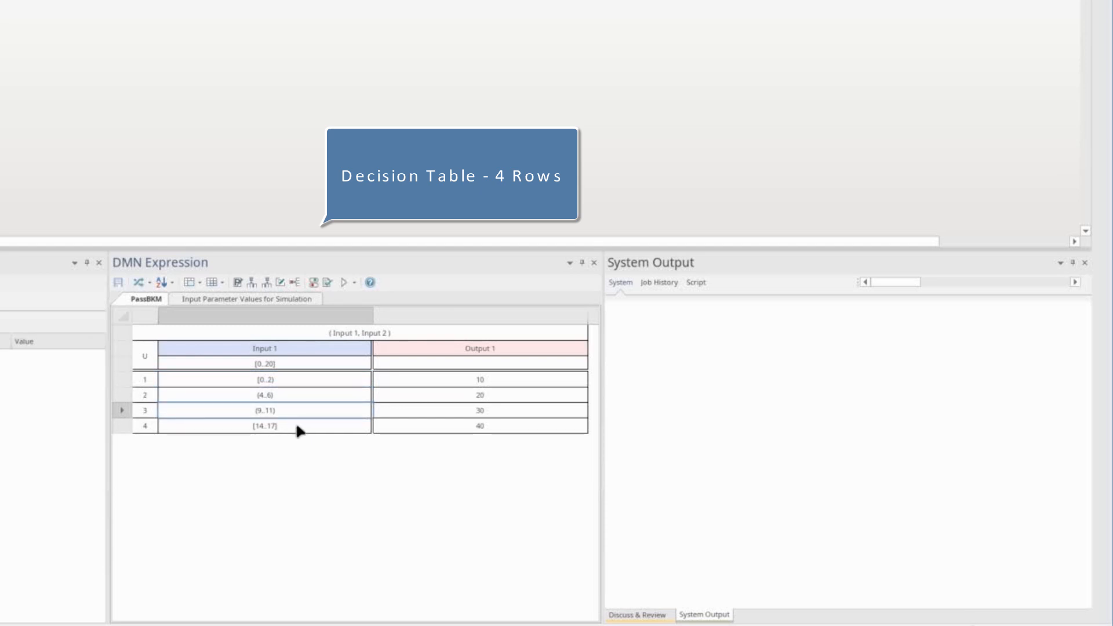
click(297, 426)
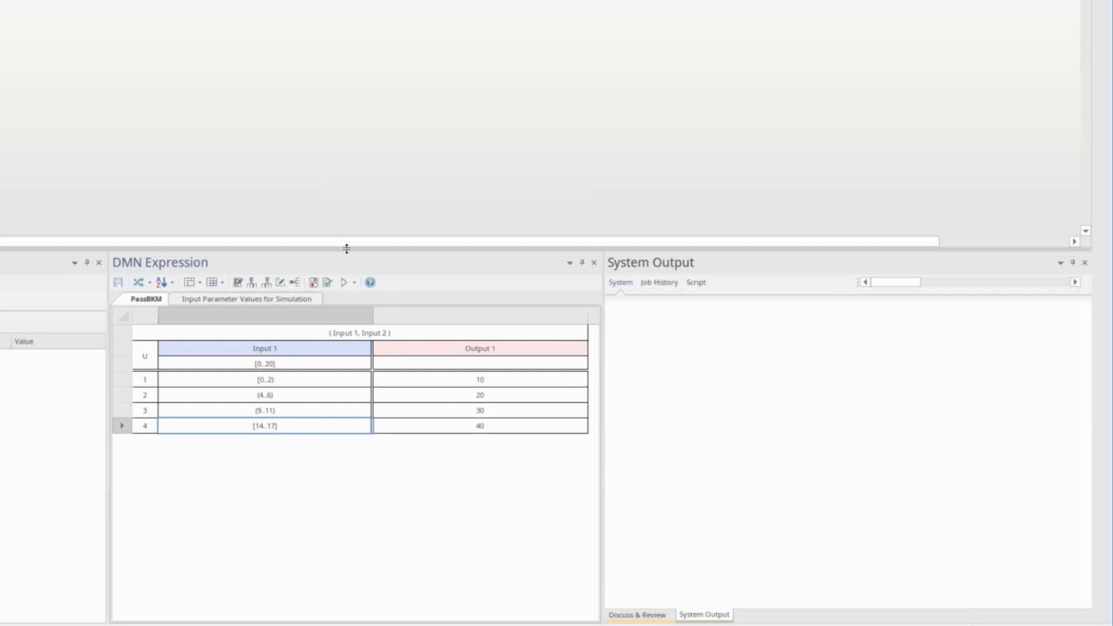
Validate the PassBKM decision table, review each completeness warning for Input 1, and clear the validation output
click(328, 284)
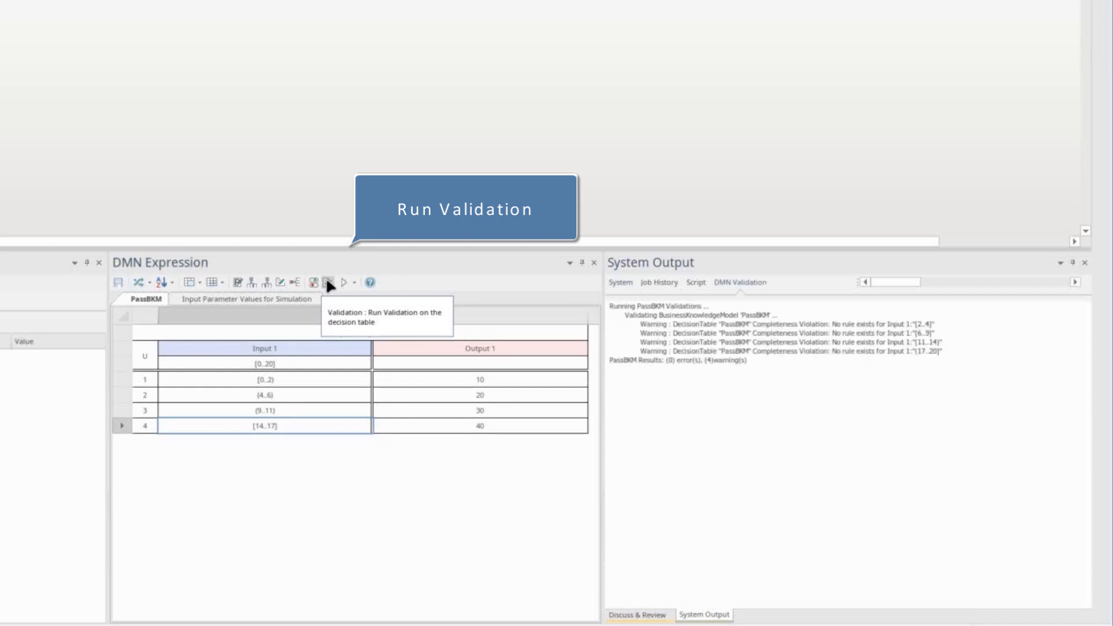
click(766, 324)
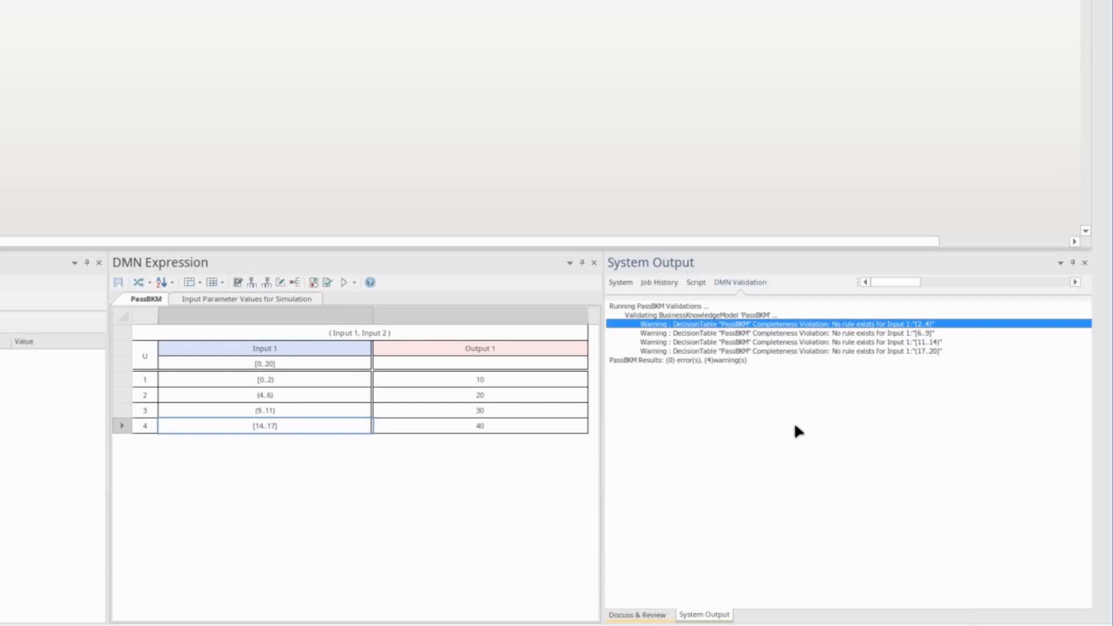
click(856, 334)
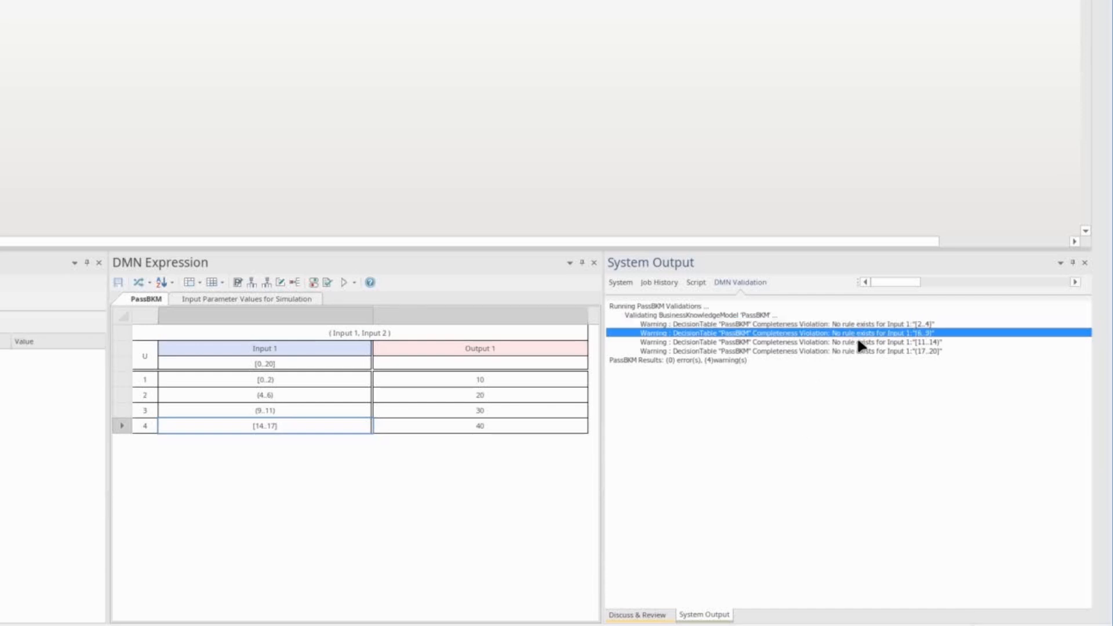
click(858, 342)
click(852, 351)
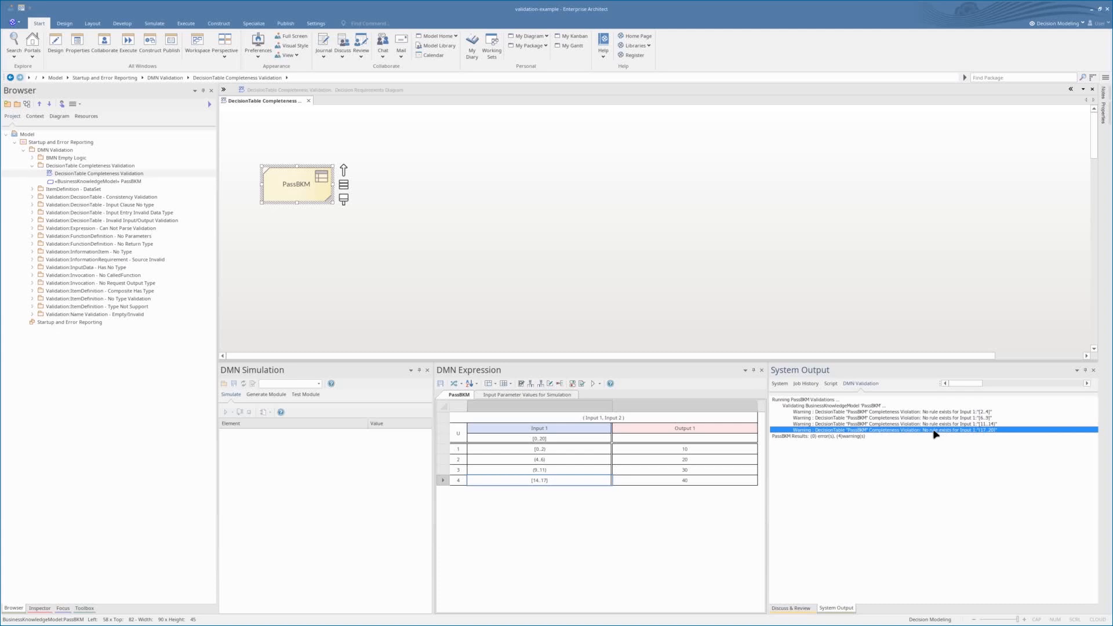
right_click(856, 481)
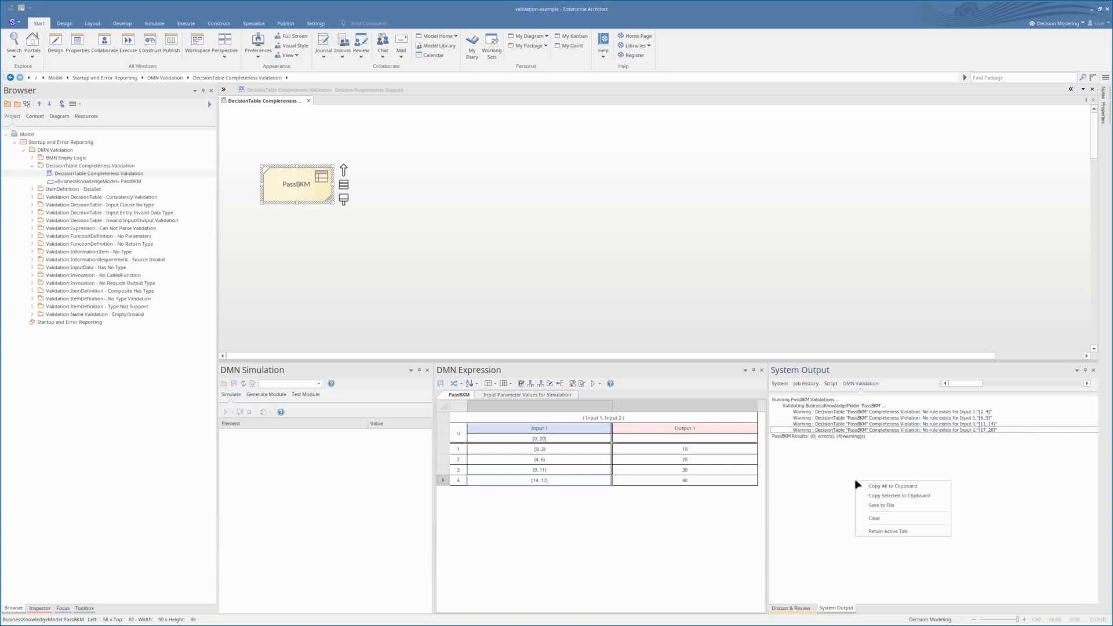
click(876, 519)
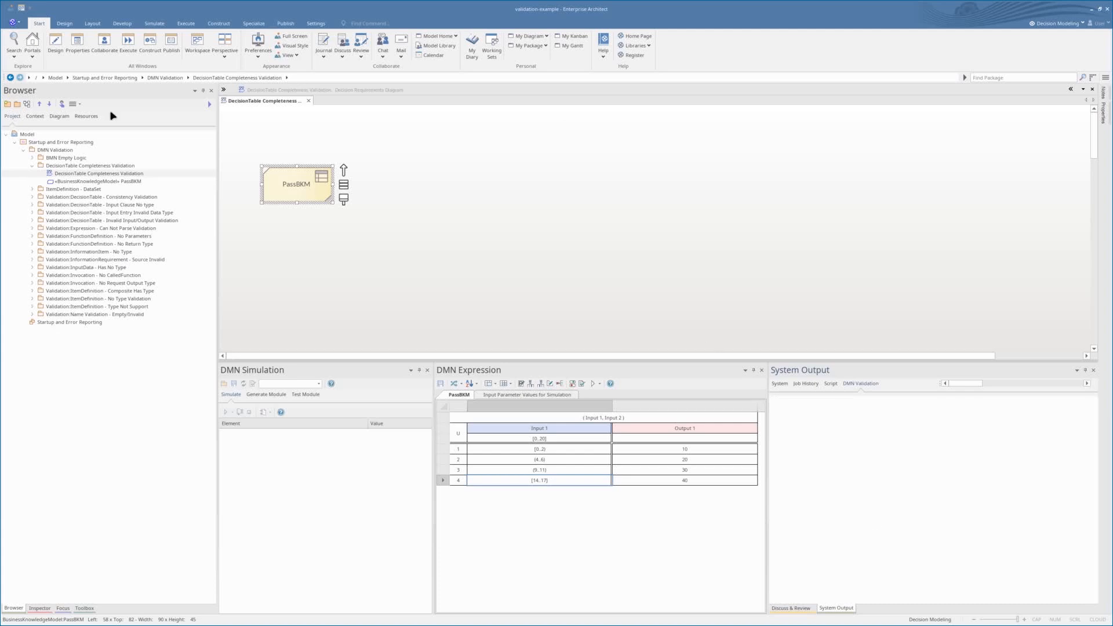
Open the DecisionTable - Consistency Validation diagram, validate BKM1's decision table, and review the resulting consistency message
click(33, 198)
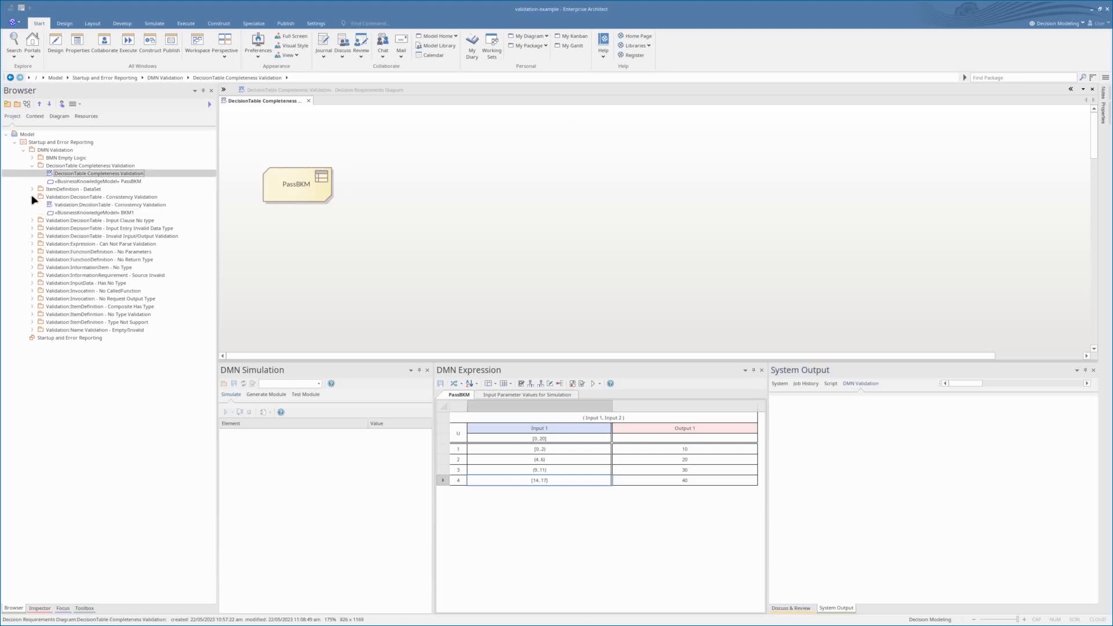
double_click(88, 206)
click(316, 172)
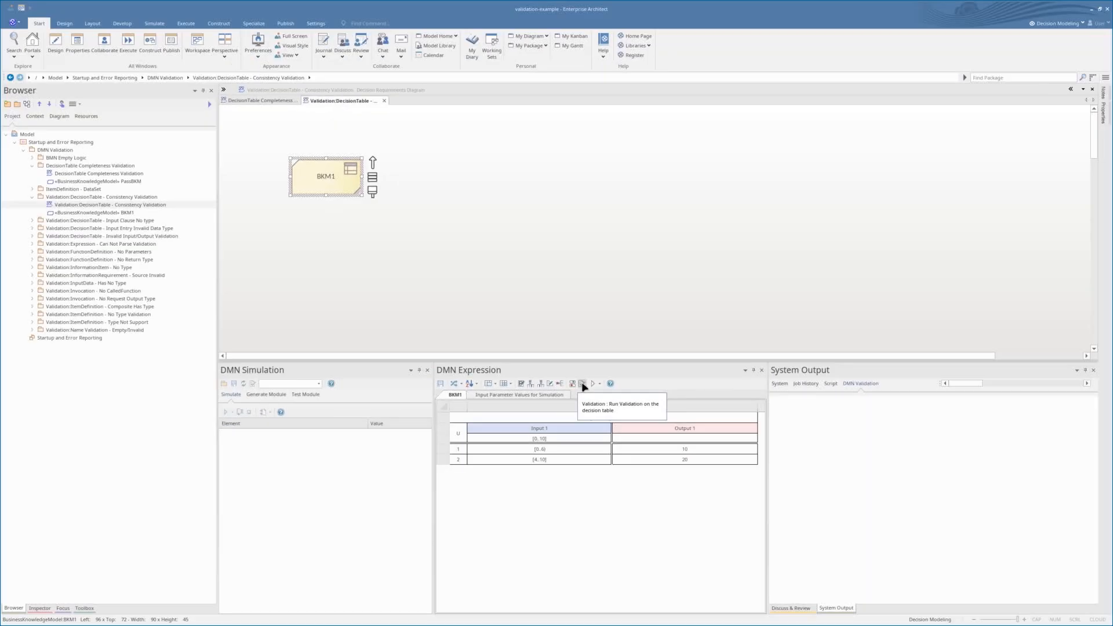
click(583, 385)
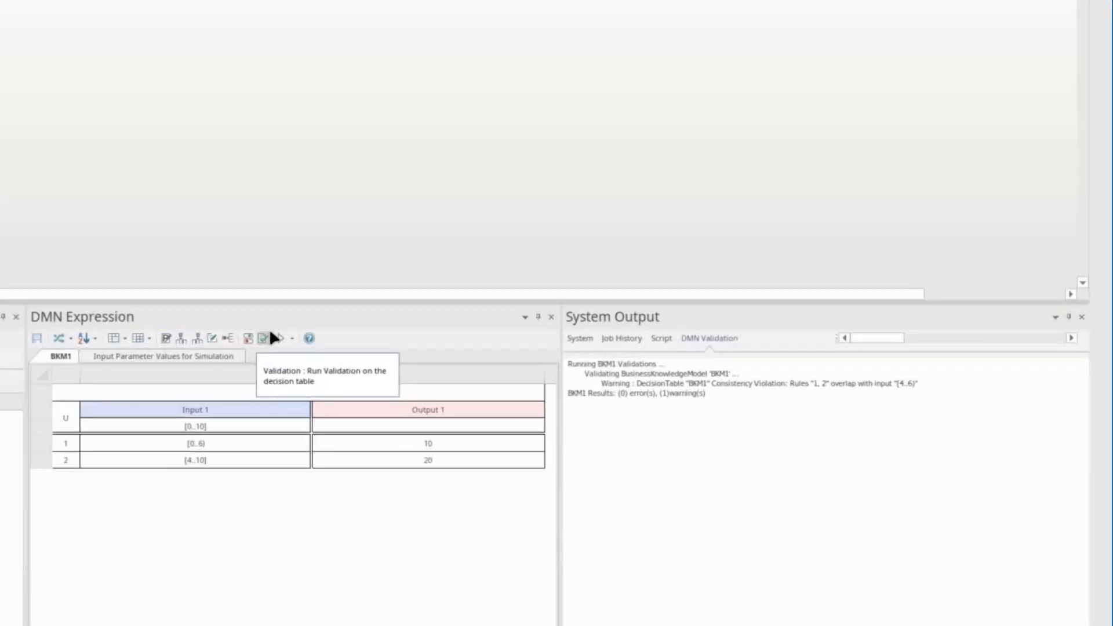
click(763, 365)
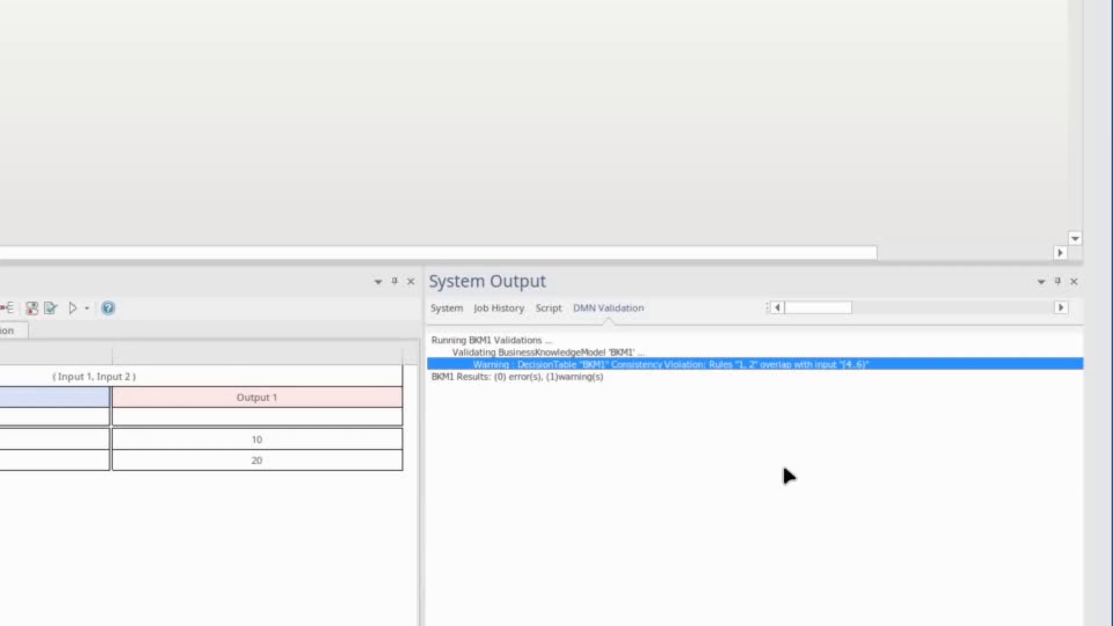
click(816, 456)
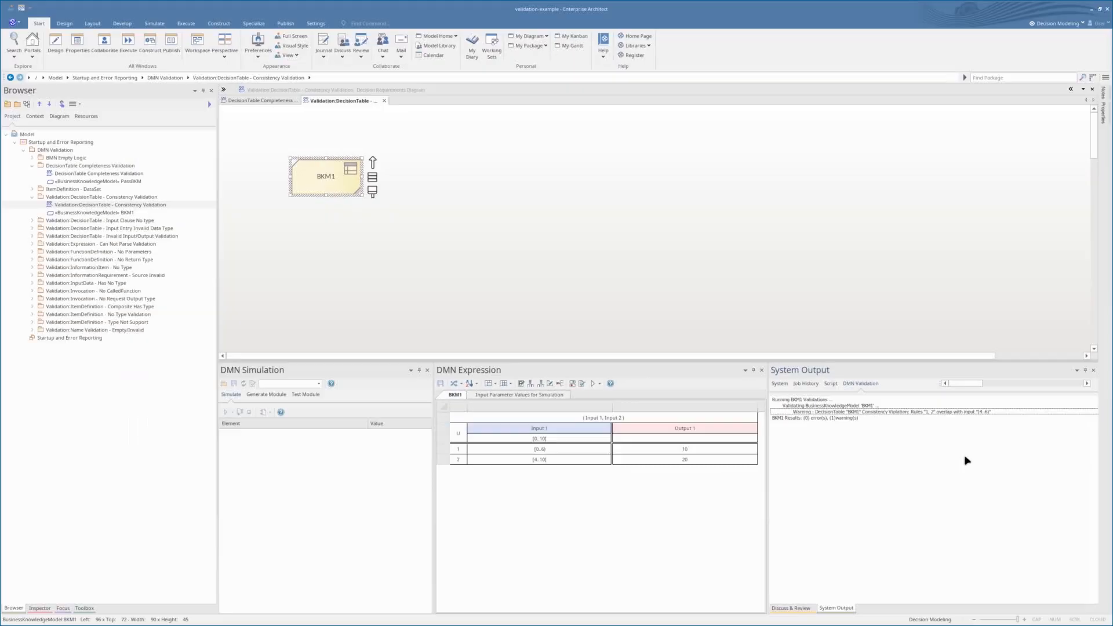
Clear the validation output, collapse the completeness and consistency packages, and close their two diagrams
click(32, 166)
click(32, 181)
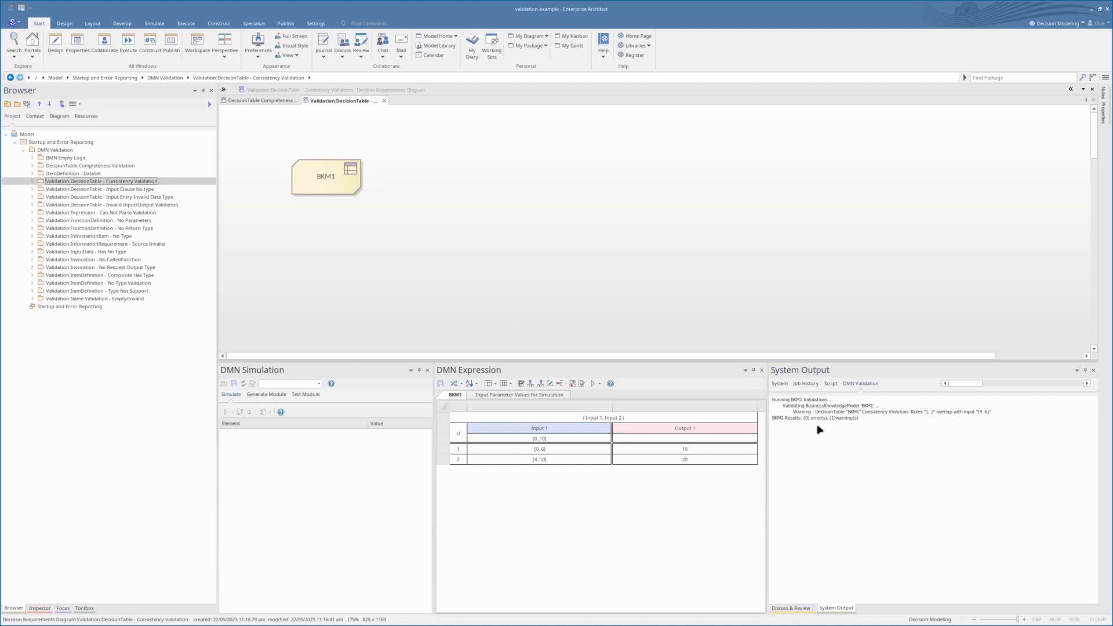
click(870, 453)
right_click(870, 453)
click(902, 490)
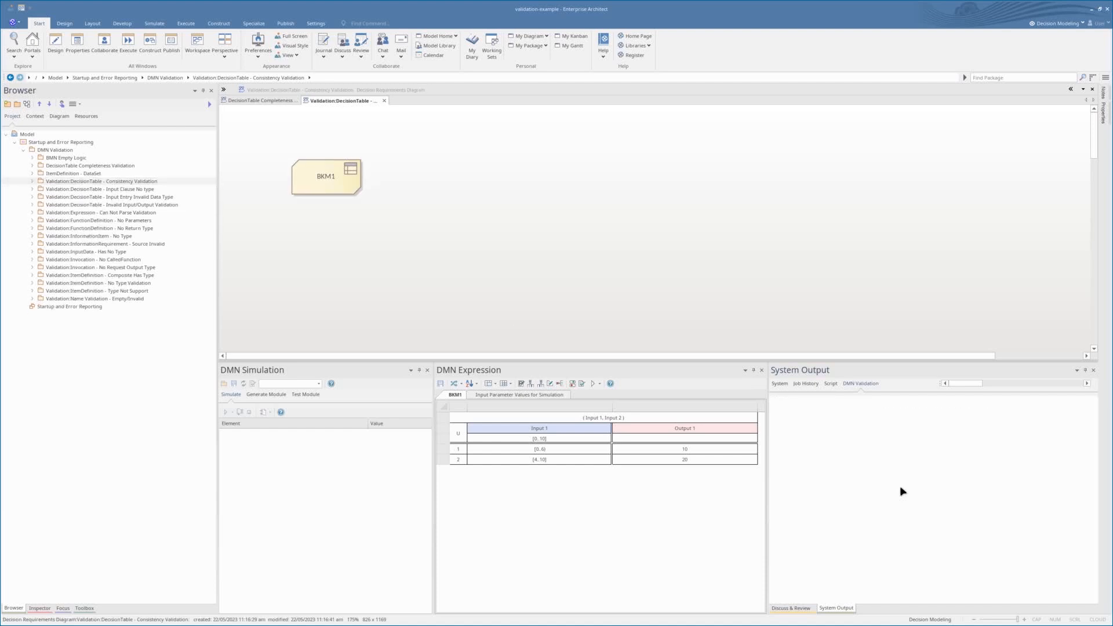
middle_click(355, 102)
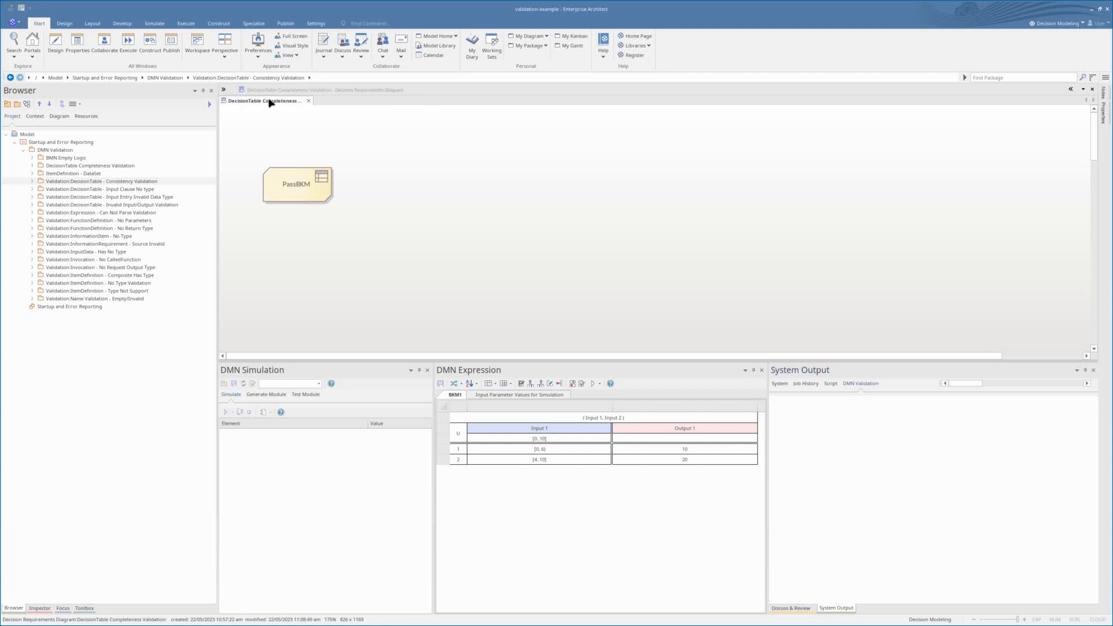
middle_click(268, 102)
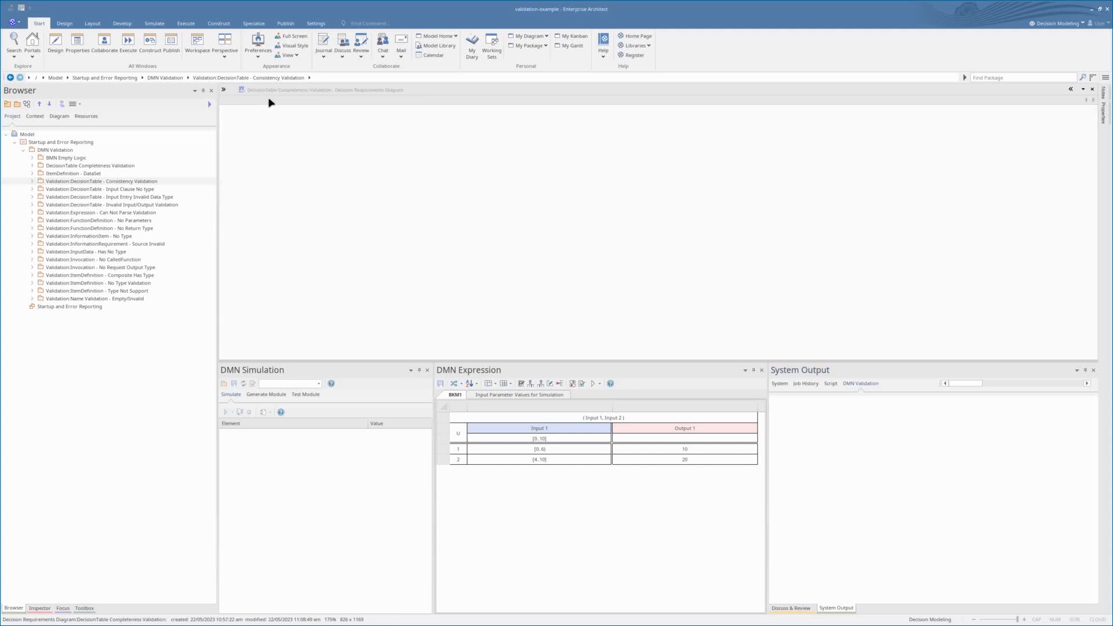
Open the Expression - Can Not Parse Validation diagram, validate BKM1's literal expression, and inspect the reported message
click(32, 213)
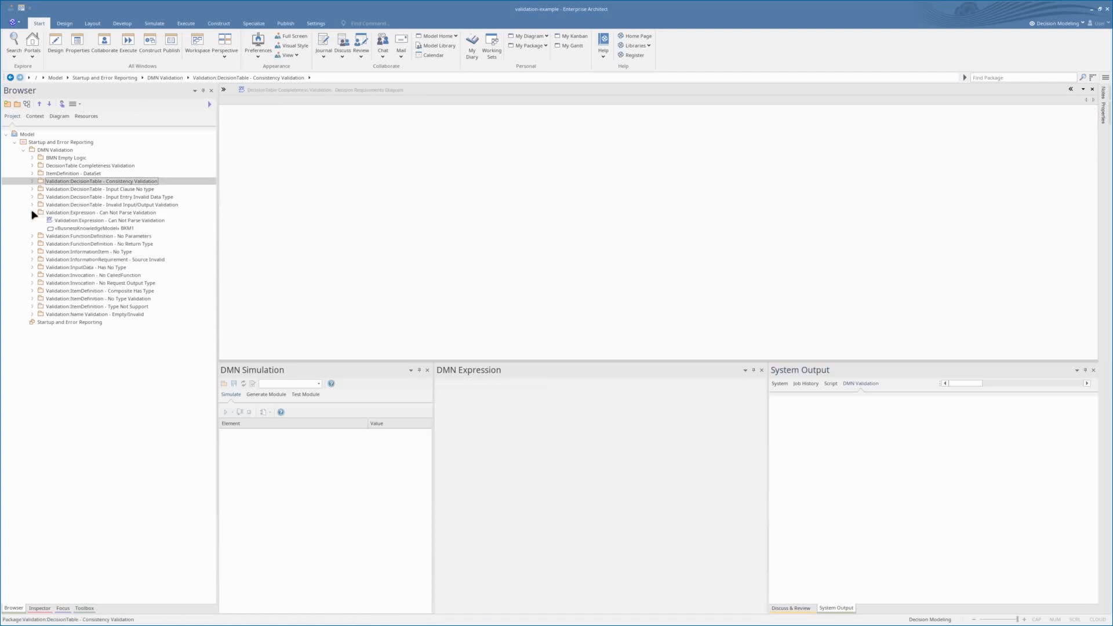
double_click(79, 221)
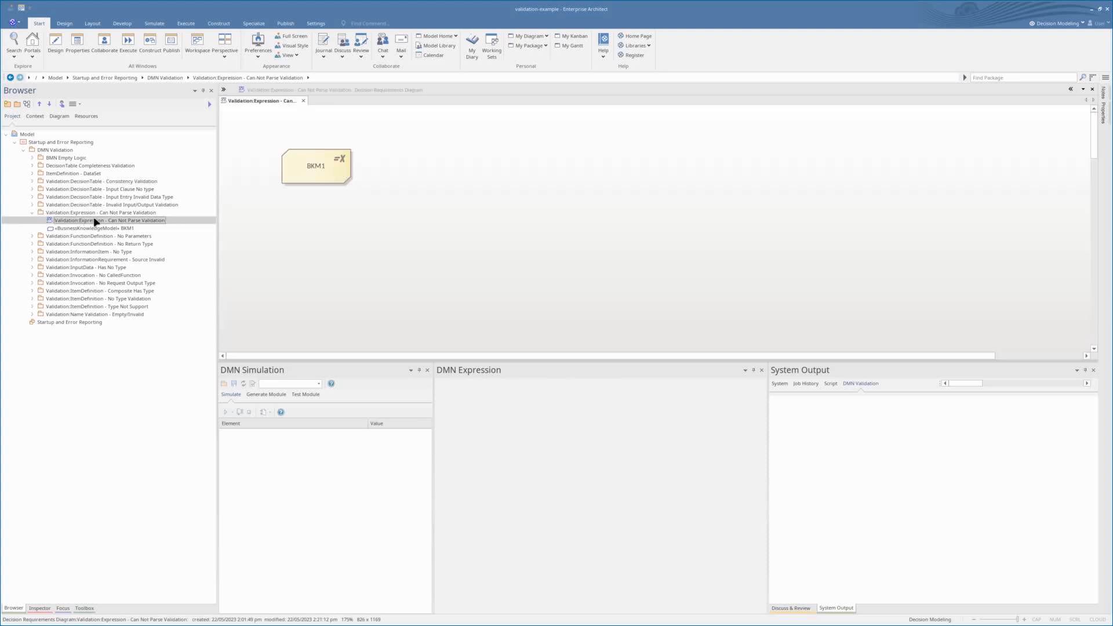
click(323, 161)
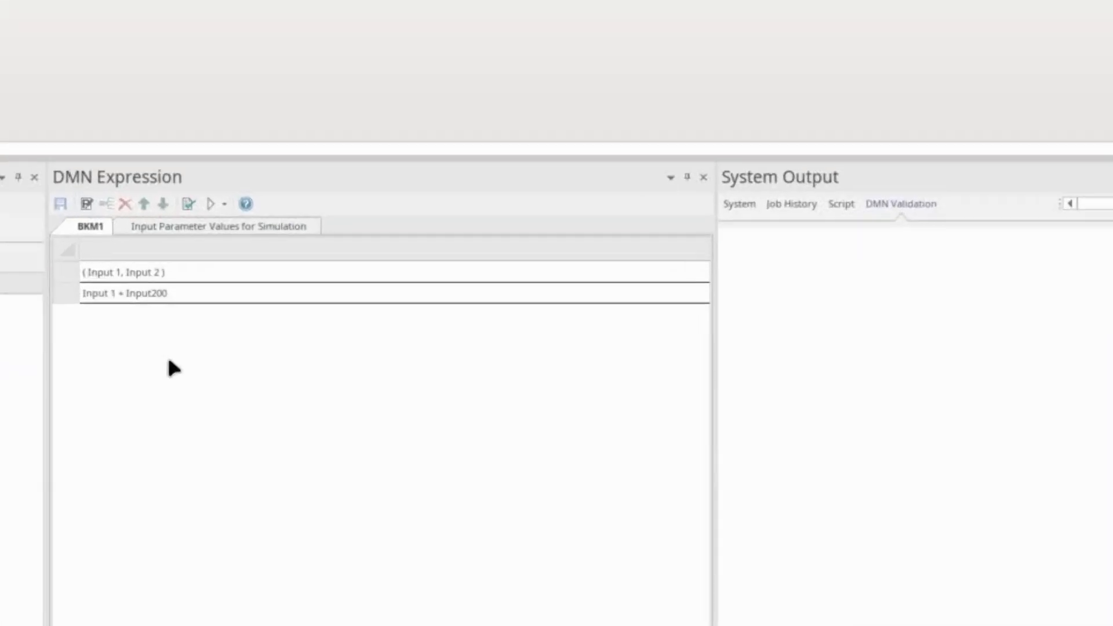
click(189, 204)
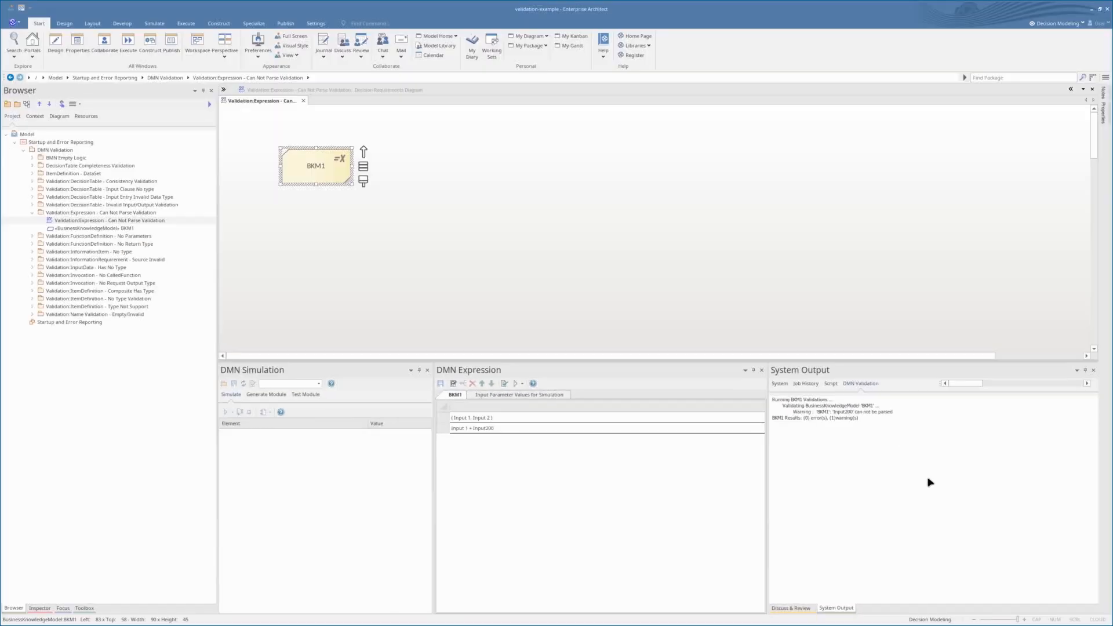
click(862, 412)
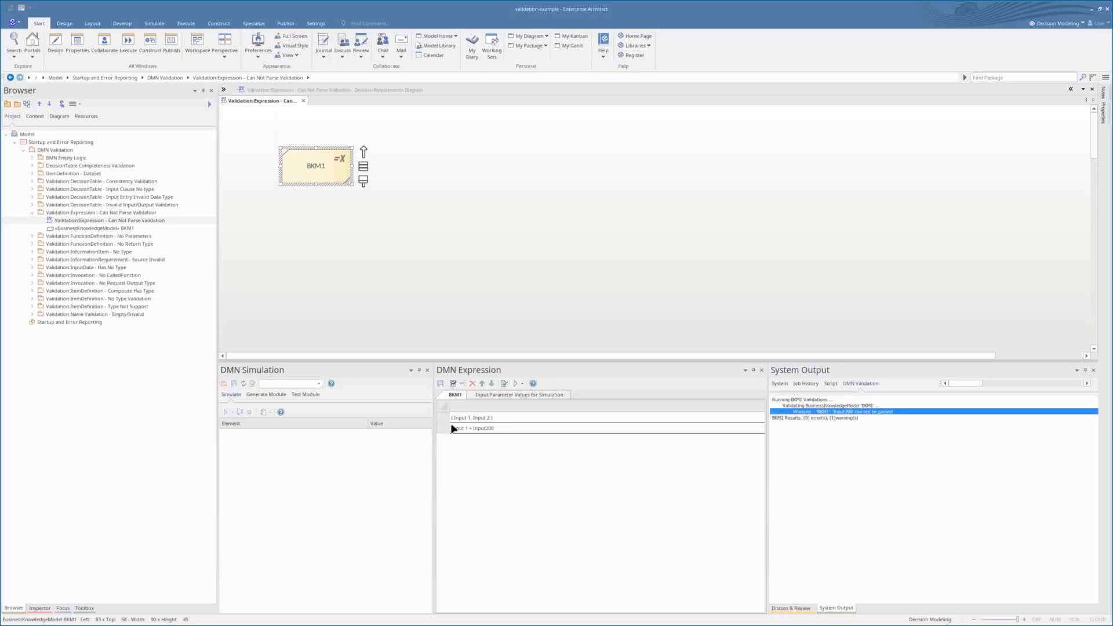
Correct the BKM1 literal expression to "Input 1 + Input 2" and save it
click(489, 428)
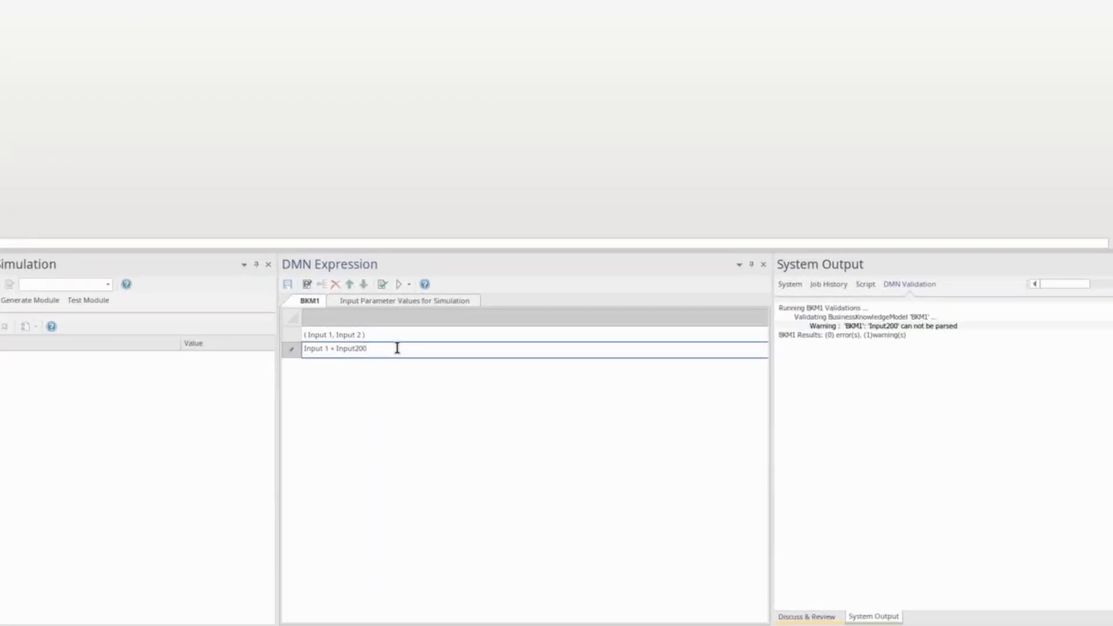
key(BackSpace)
key(BackSpace)
key(BackSpace)
text(2)
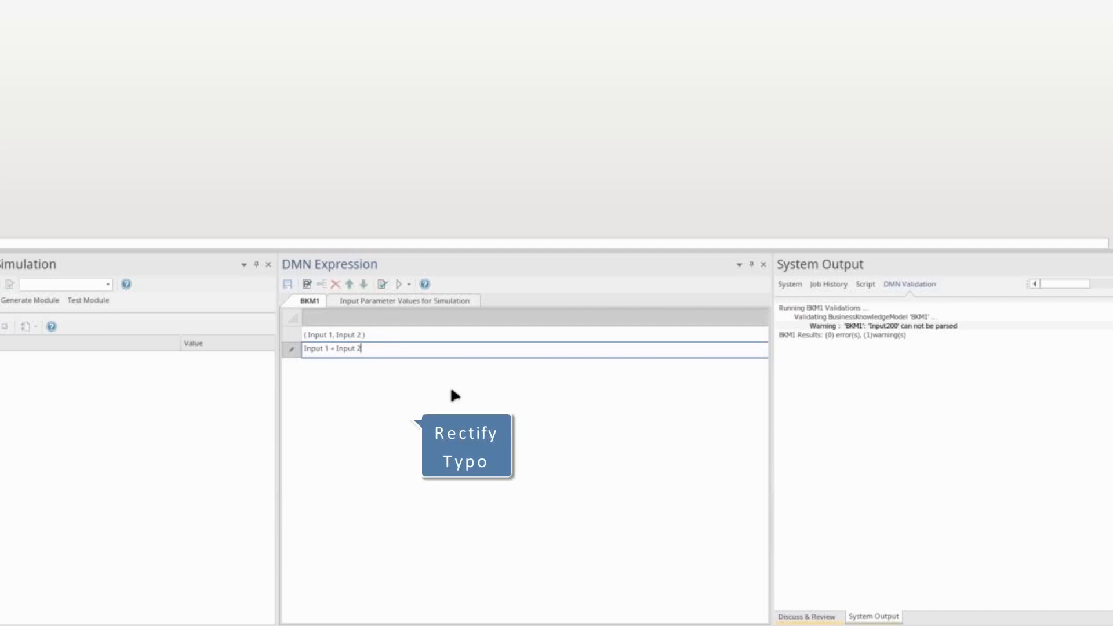
click(436, 388)
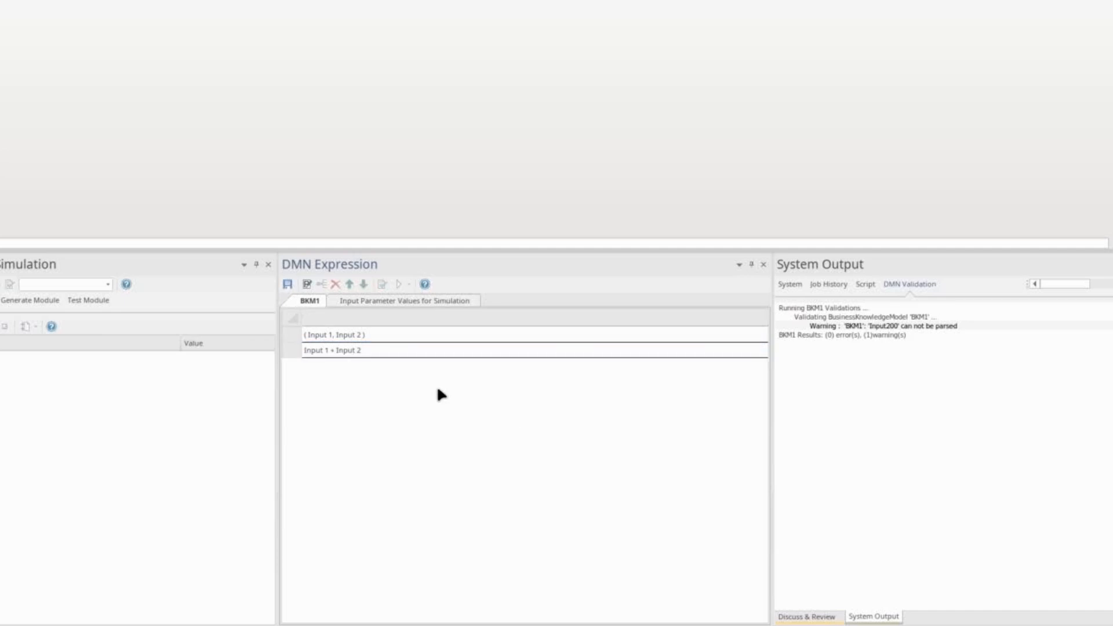
click(288, 286)
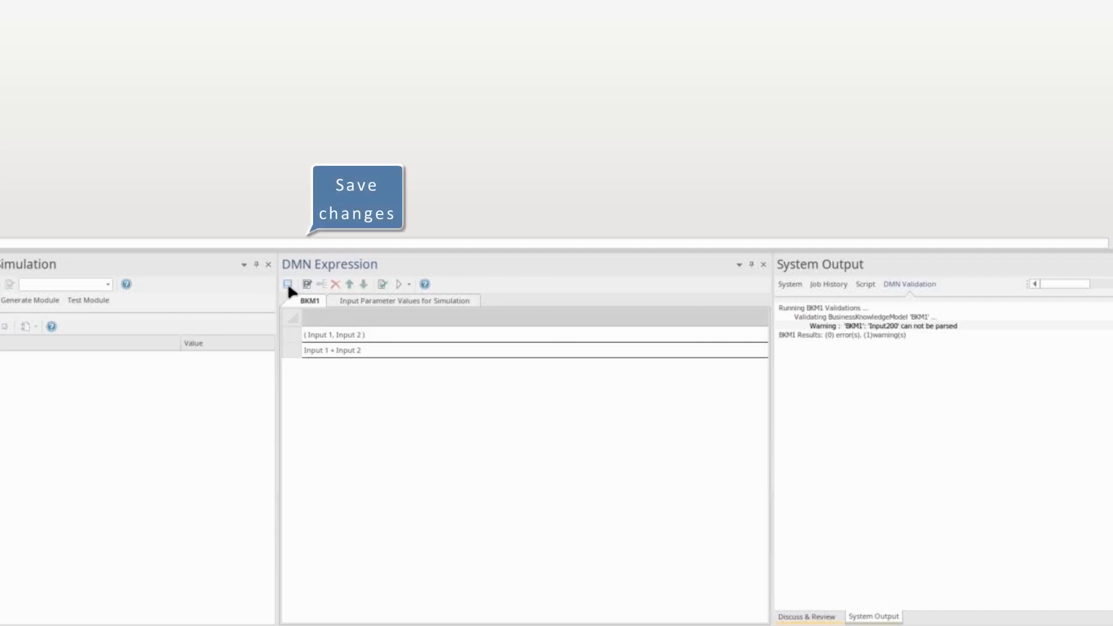
Validate the corrected BKM1 expression again, check the results line, and clear the validation output
click(383, 284)
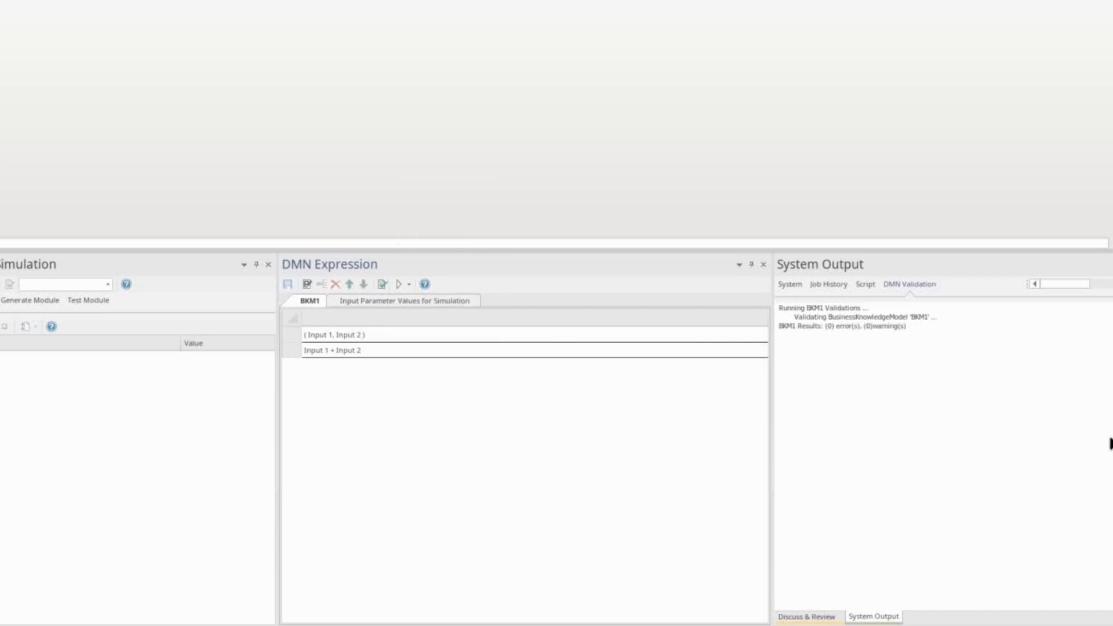
click(866, 325)
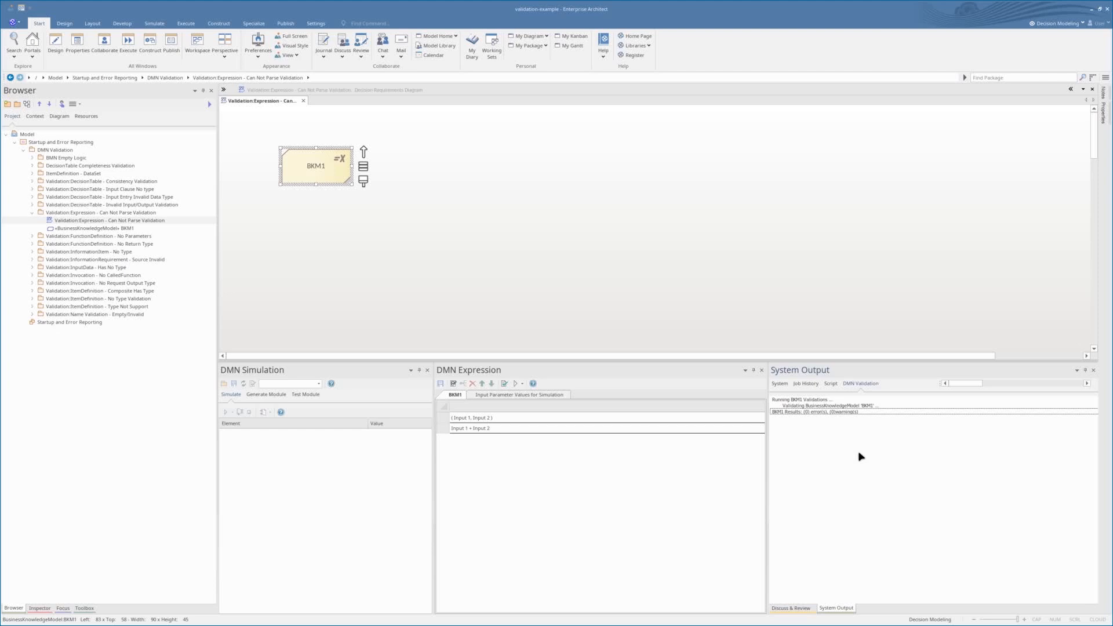
right_click(839, 435)
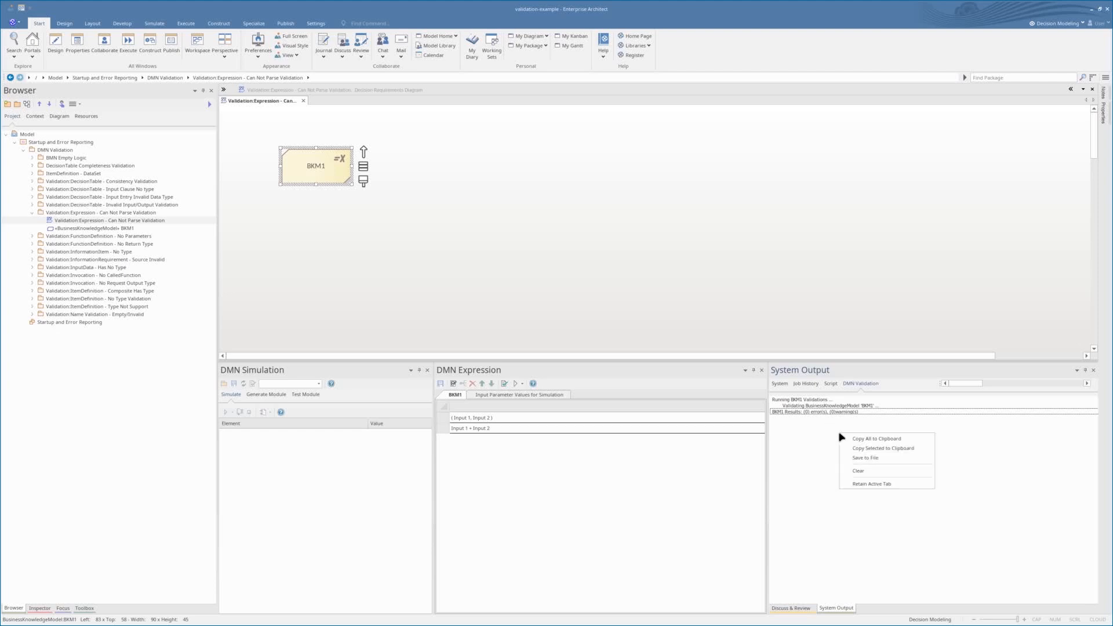
click(866, 472)
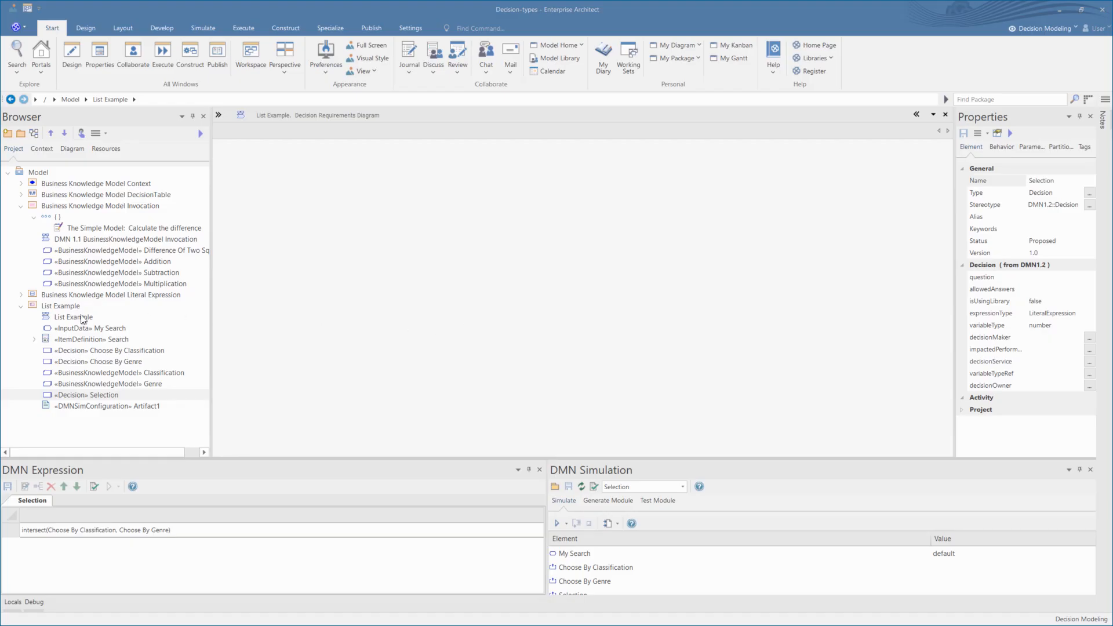
Open the List Example decision requirements diagram in the Decision-types model
double_click(81, 318)
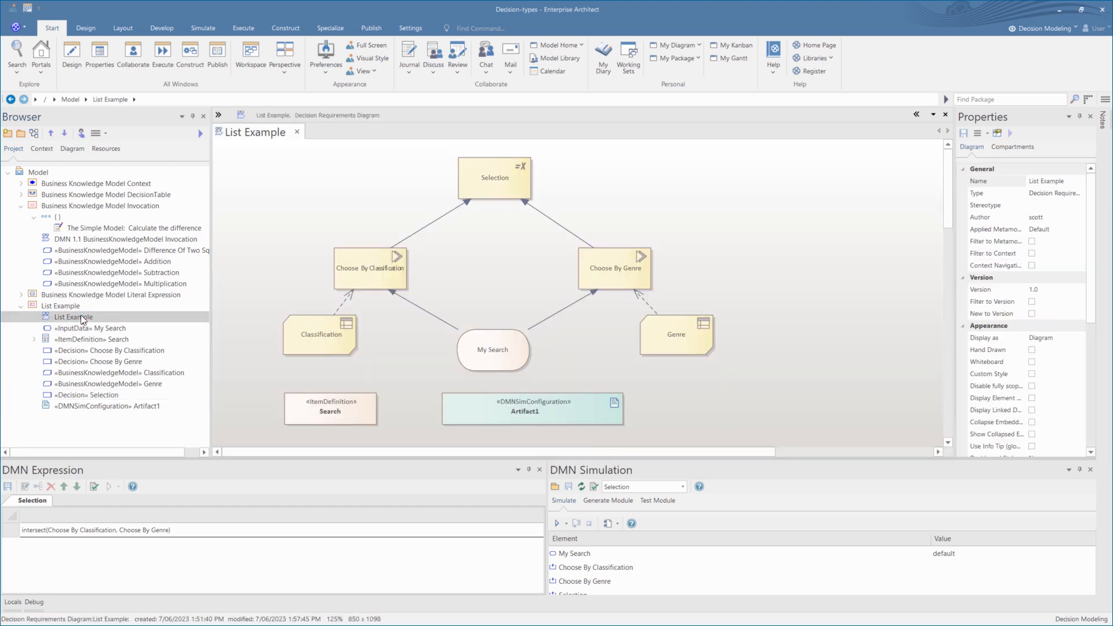
Examine all the rules in the Classification business knowledge model's decision table, from the first row to the last
click(320, 332)
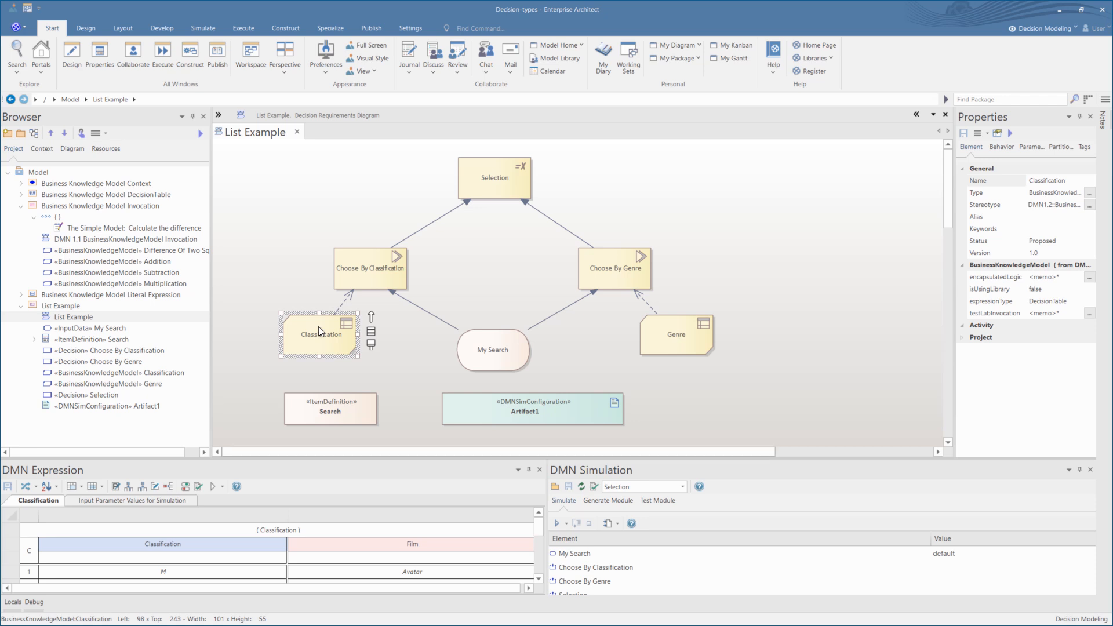
click(540, 579)
click(540, 579)
click(540, 579)
click(540, 579)
click(541, 579)
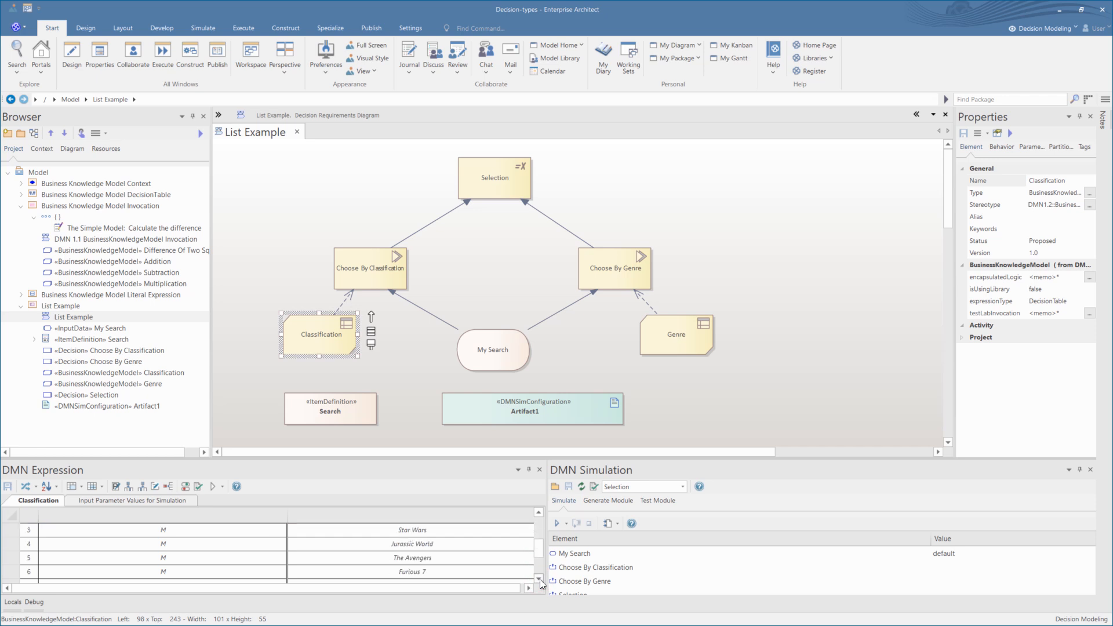
click(540, 579)
click(541, 579)
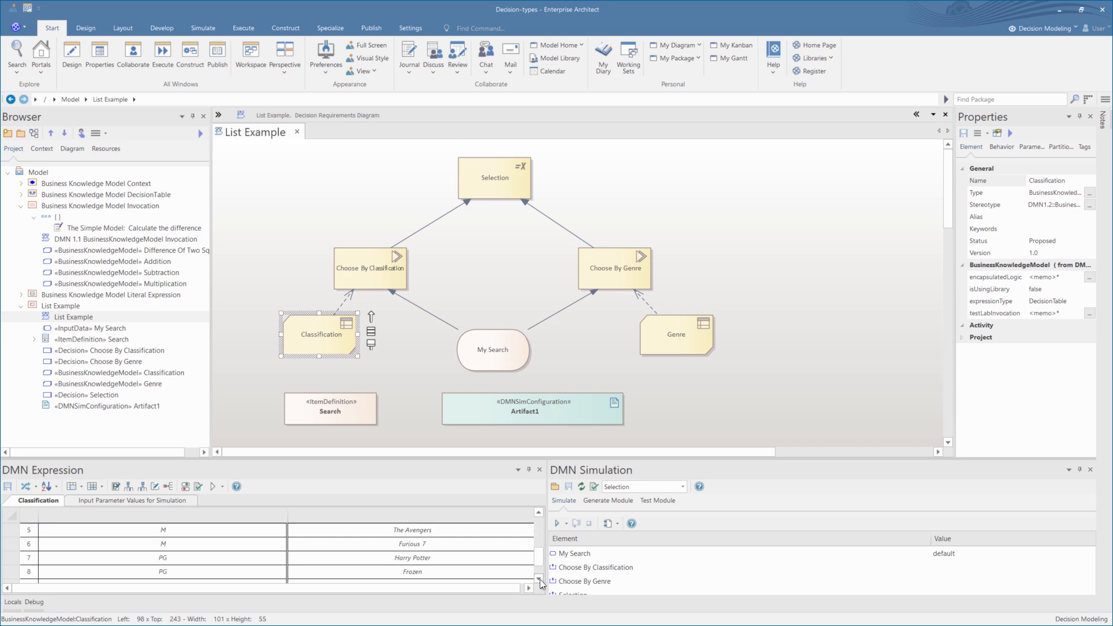
click(540, 579)
click(540, 579)
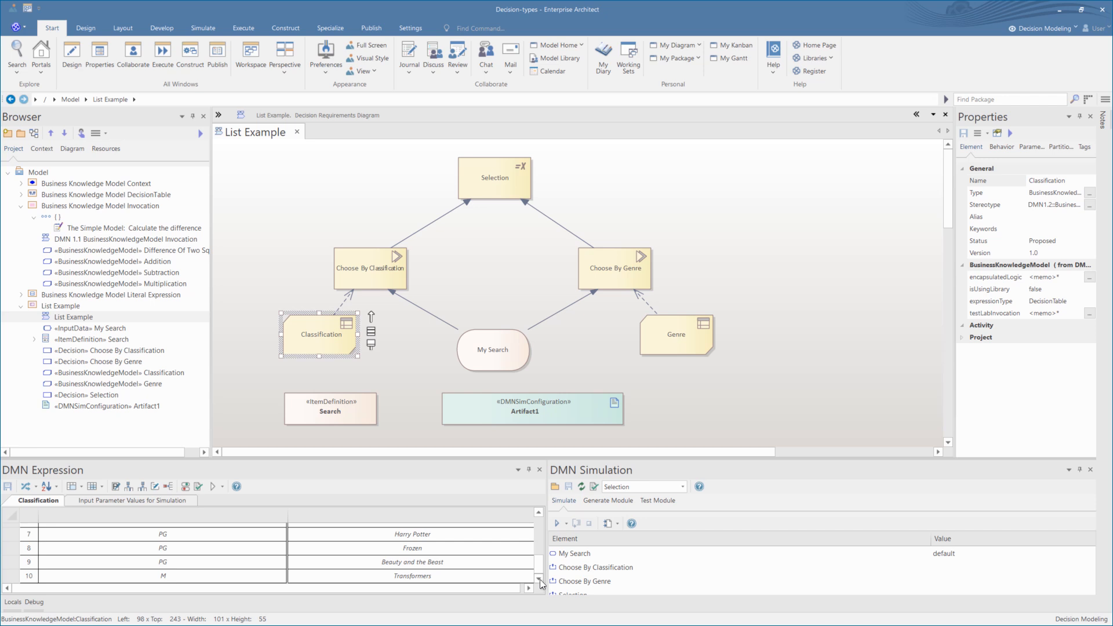
Examine the Genre business knowledge model's decision table, reading through its genre and film rows
click(669, 325)
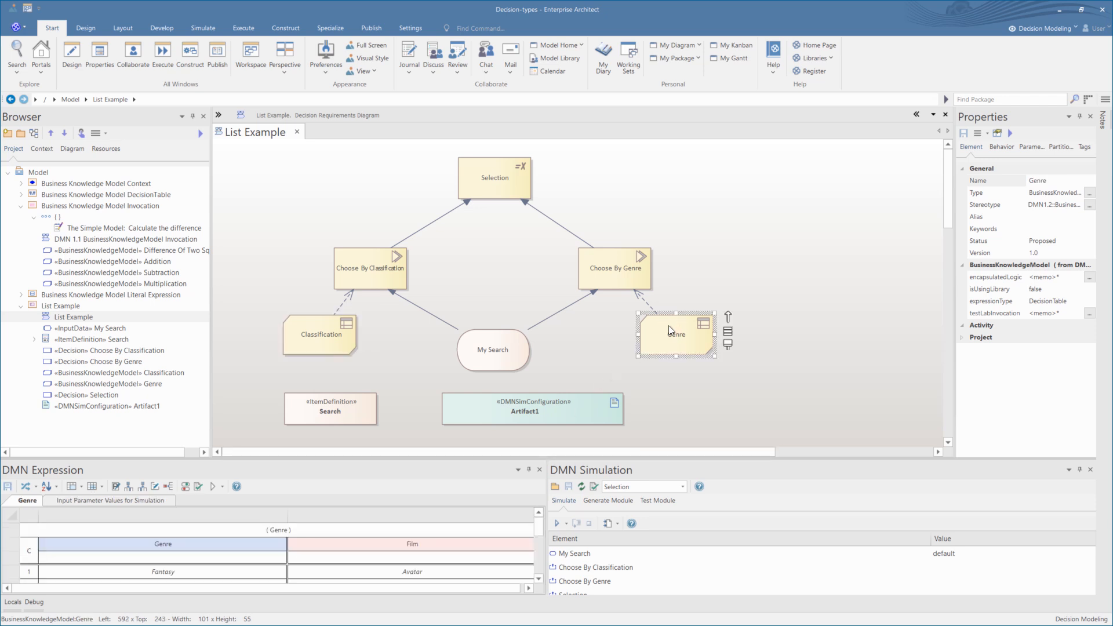
scroll(290, 571, down, 2)
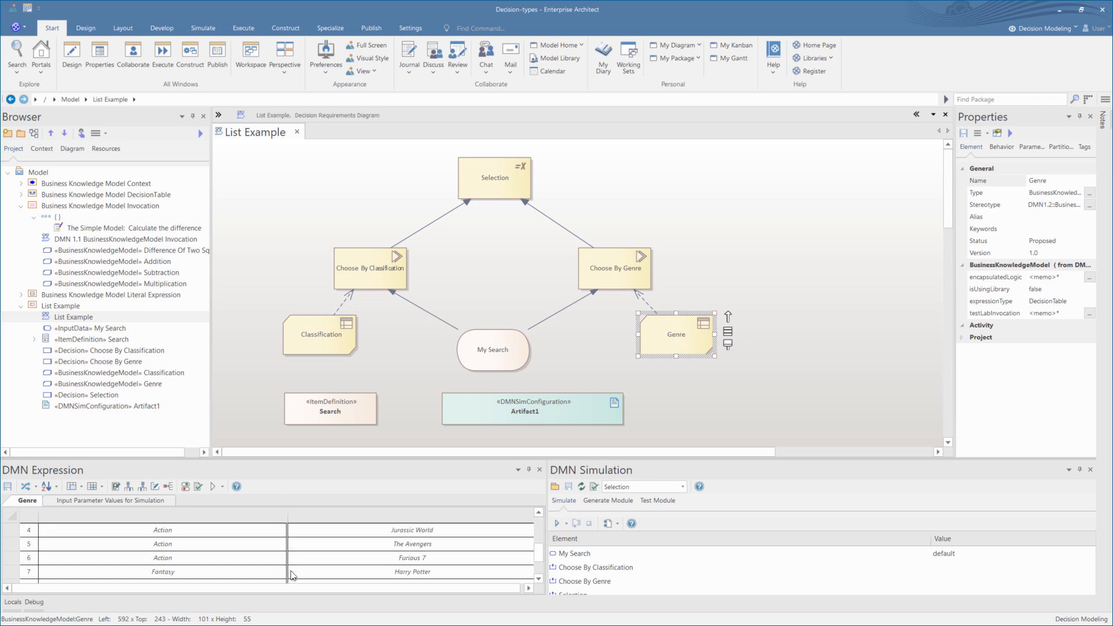
scroll(292, 575, down, 1)
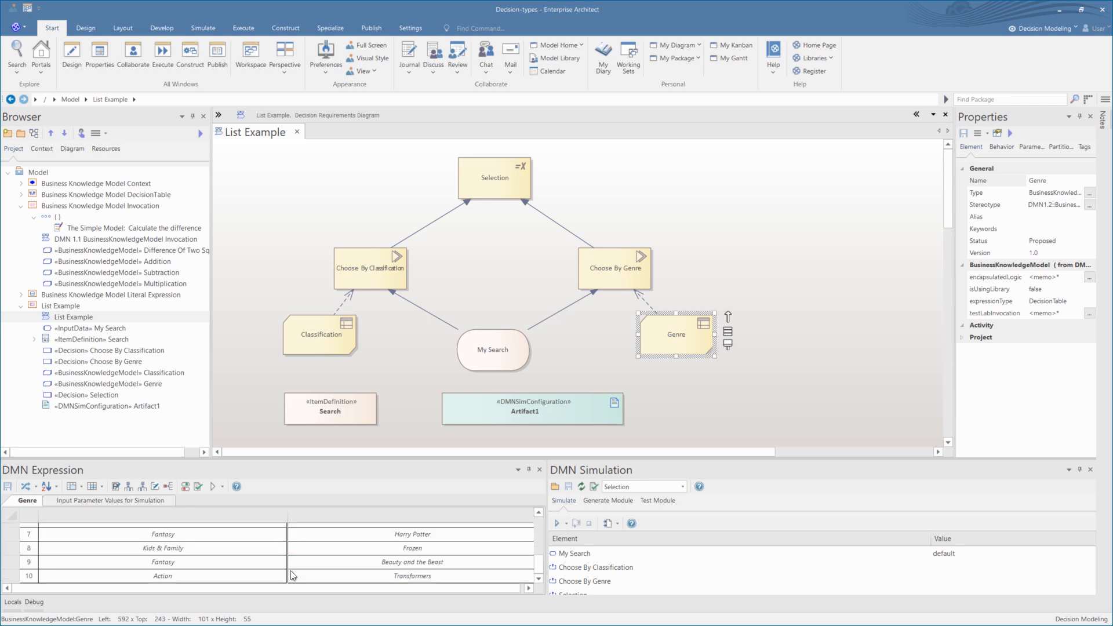
scroll(292, 576, up, 4)
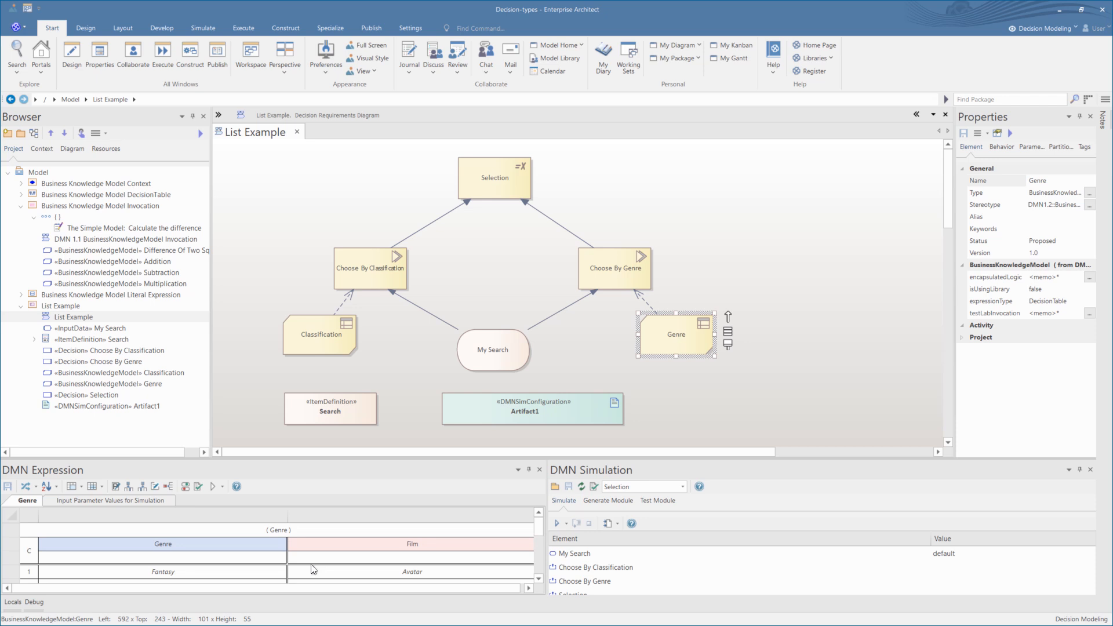
Inspect the My Search input values, then simulate the Selection decision with its default data set and stop the simulation
click(562, 409)
click(500, 360)
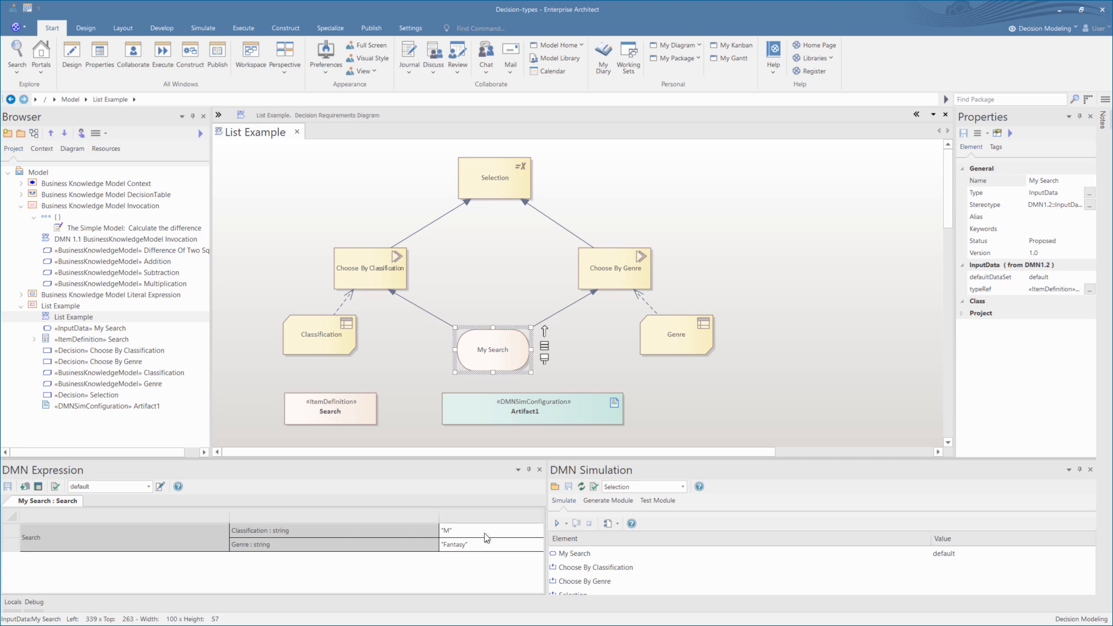
click(555, 522)
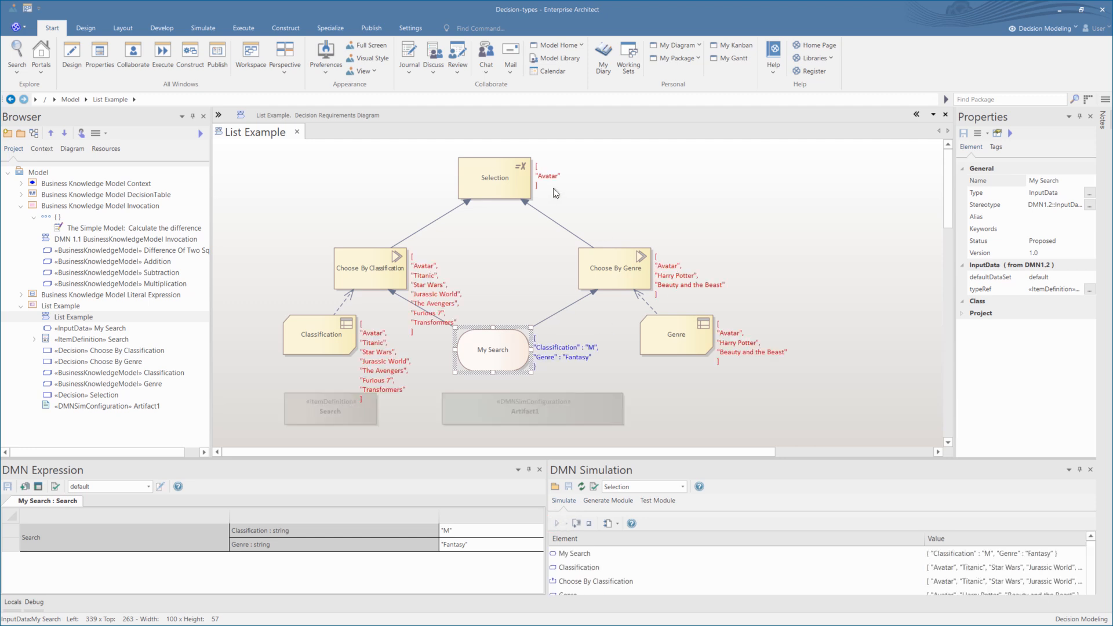
click(590, 523)
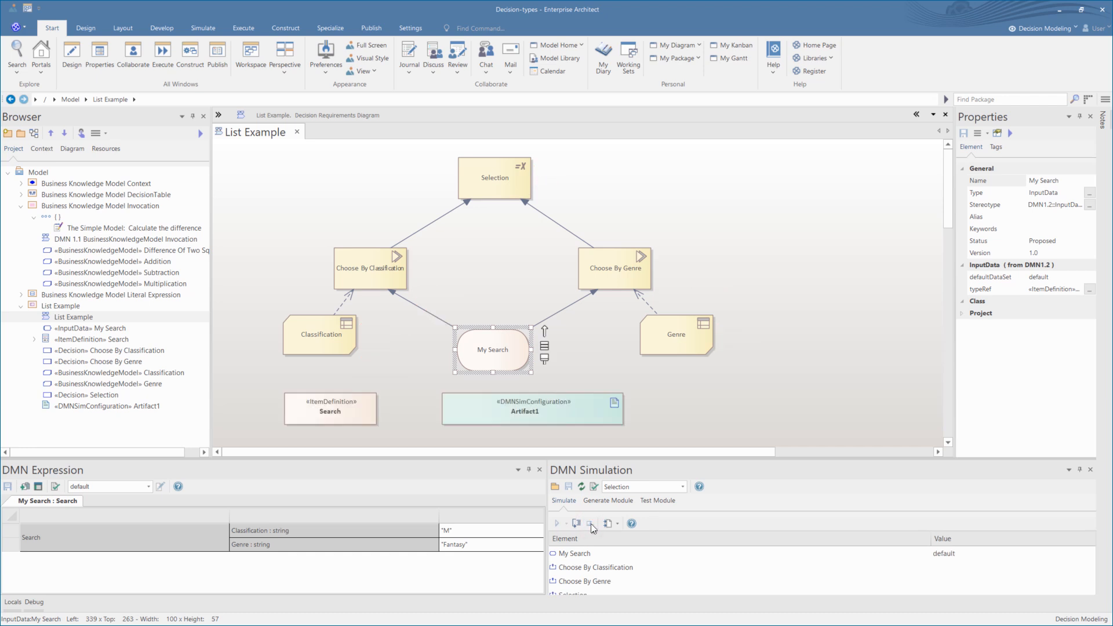
Set My Search's Classification value to "PG" in the default data set and simulate the Selection decision with the saved value
click(492, 537)
click(432, 537)
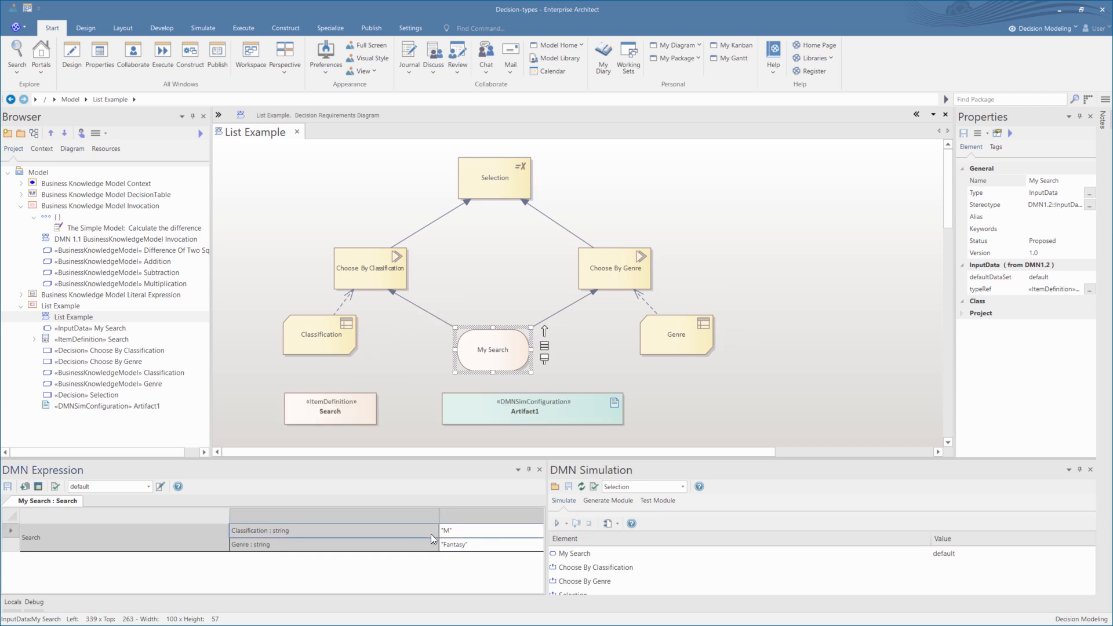
click(484, 531)
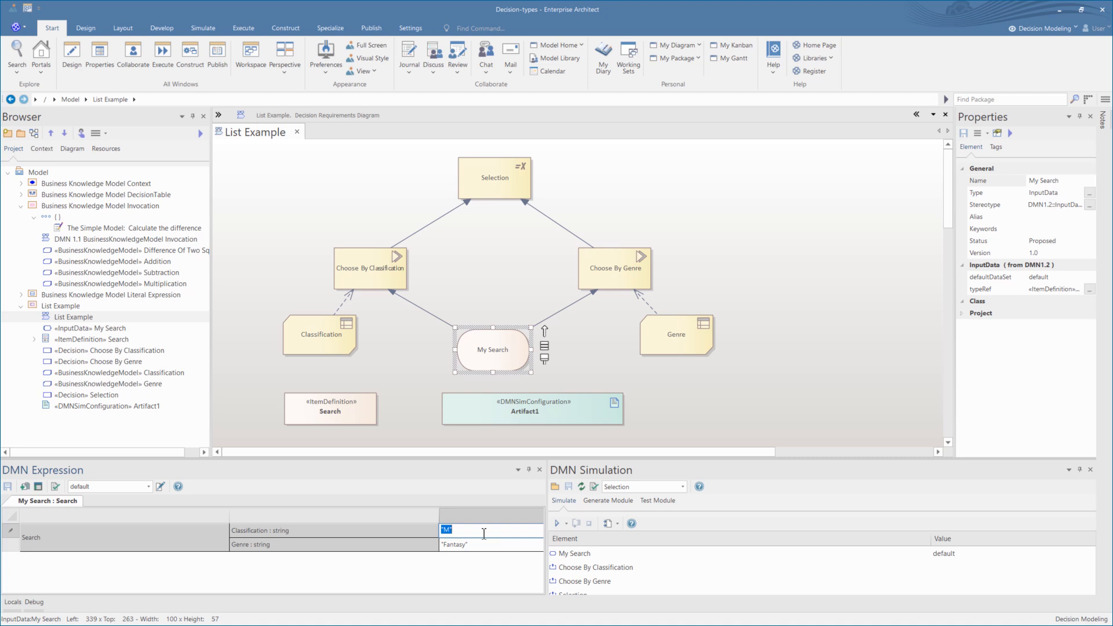
text(")
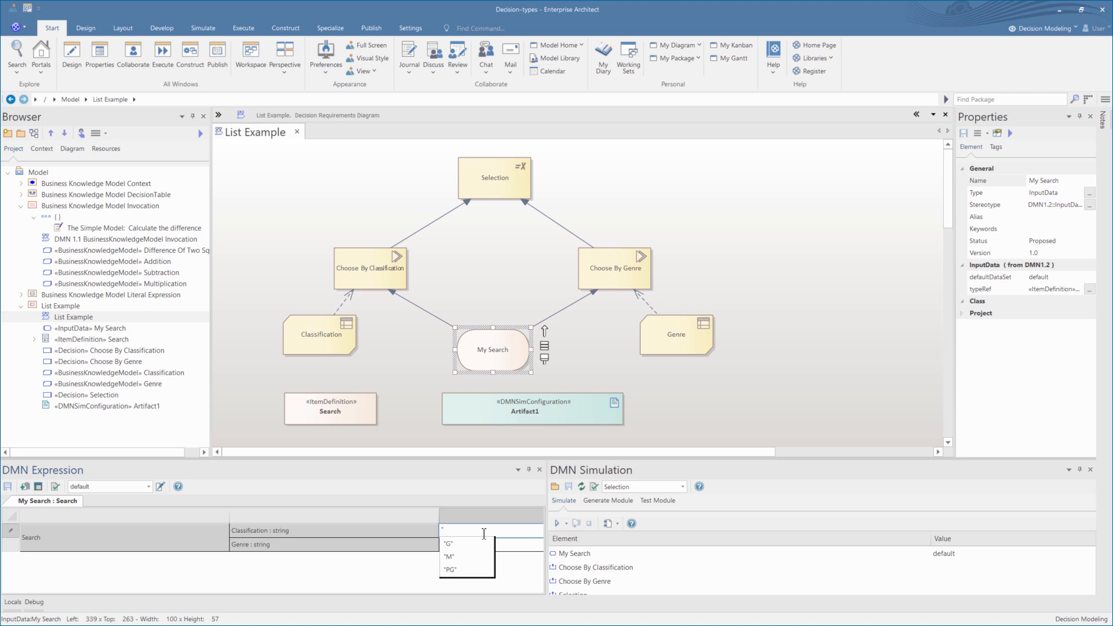
key(Down)
click(462, 569)
click(484, 547)
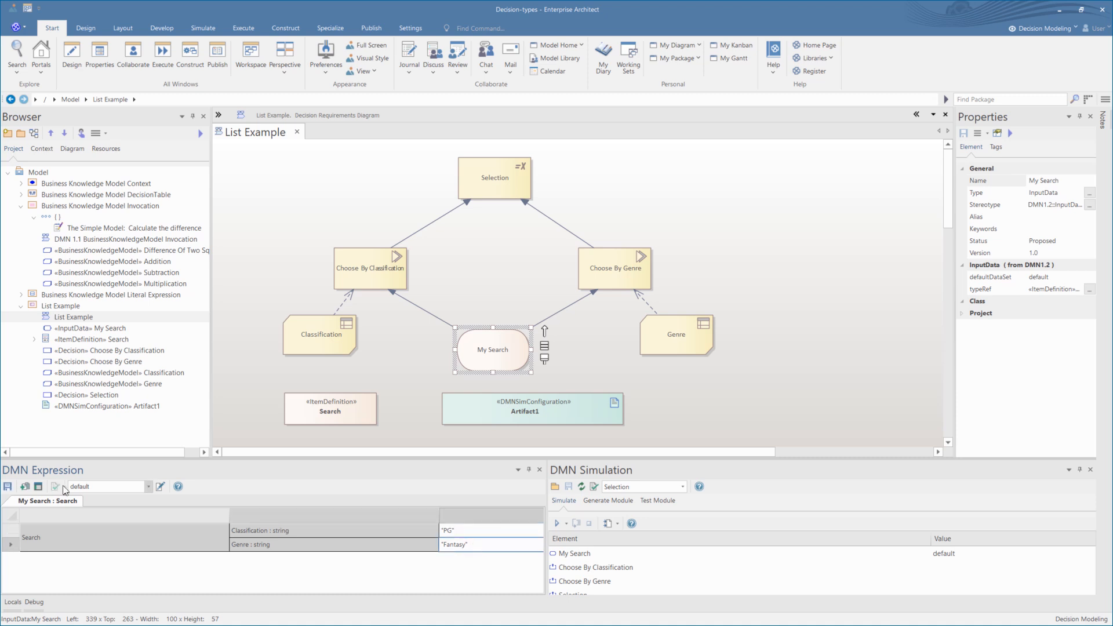
click(7, 486)
click(555, 524)
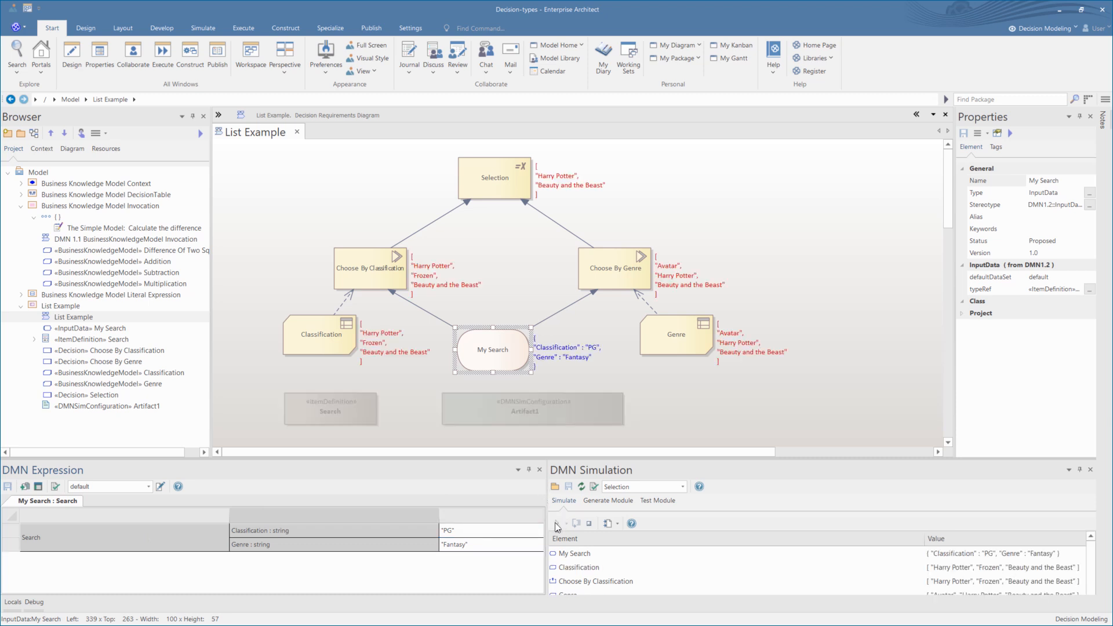